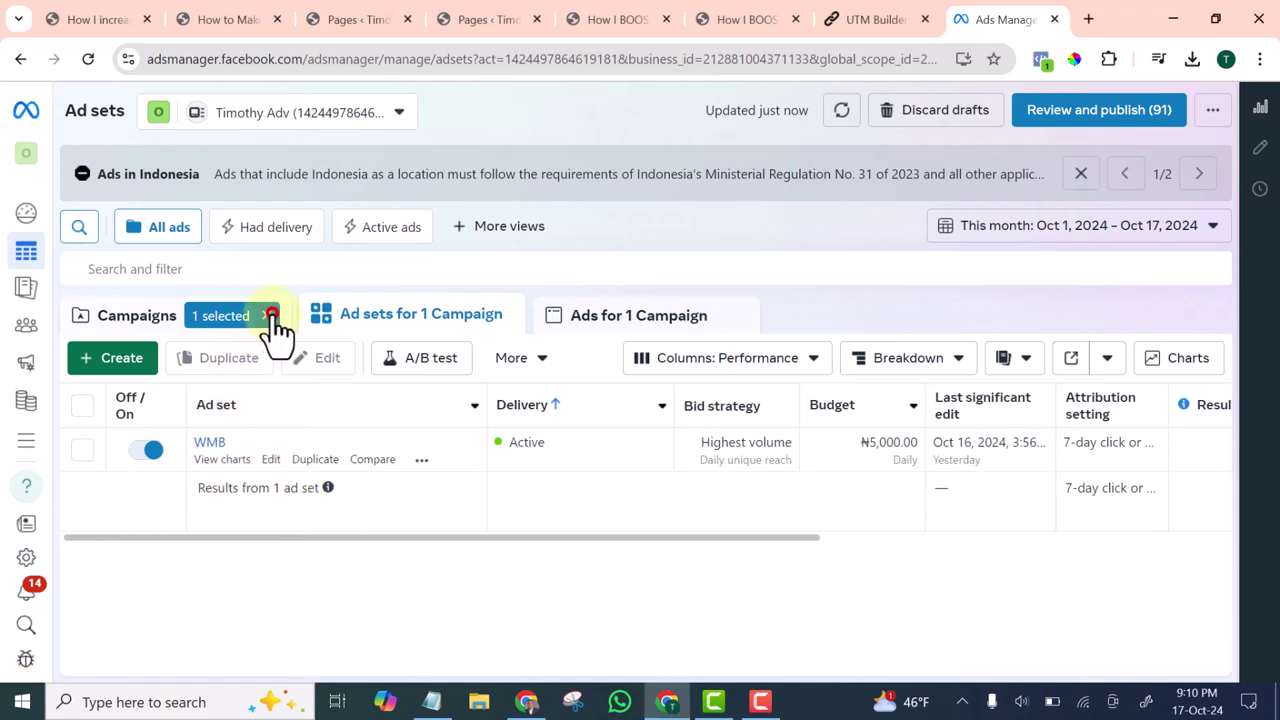
- Clear the current campaign selection and open the ad sets of the active Brand Awareness WMB - Afri campaign
{"action": "left_click", "coordinate": [266, 315]}
{"action": "left_click", "coordinate": [220, 316]}
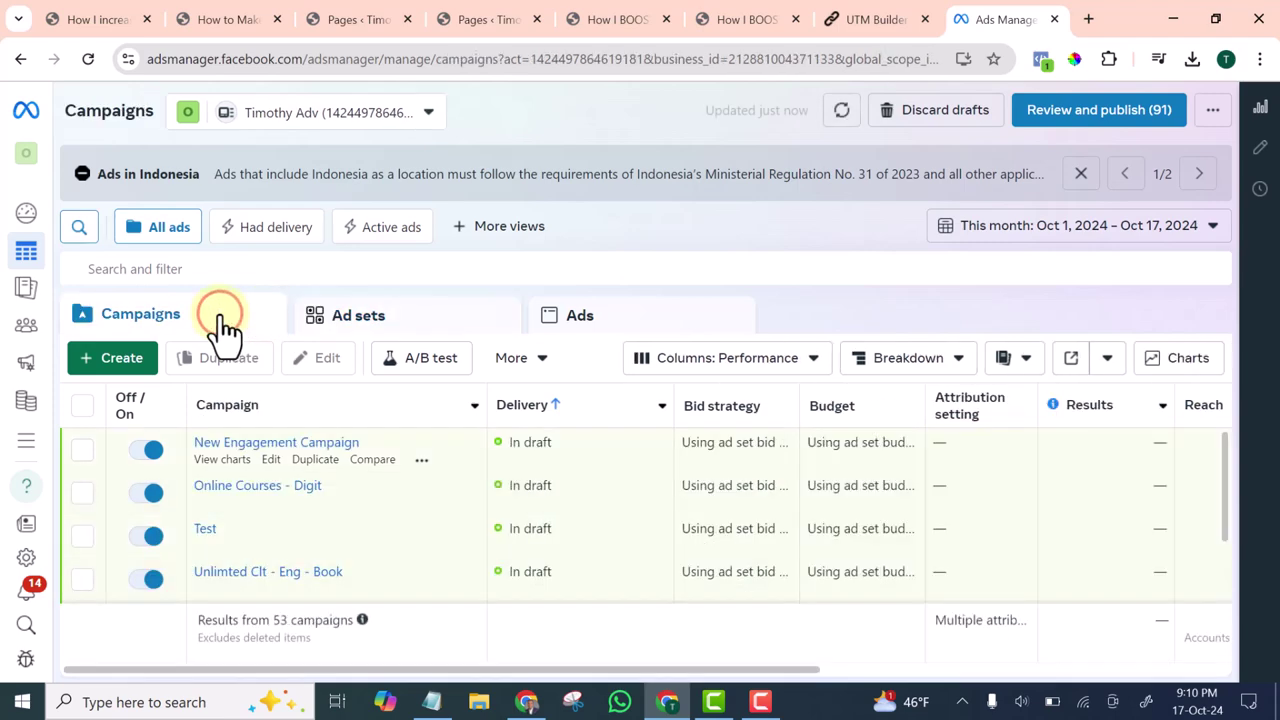
{"action": "scroll", "coordinate": [345, 565], "scroll_direction": "down", "scroll_amount": 1}
{"action": "scroll", "coordinate": [342, 552], "scroll_direction": "up", "scroll_amount": 2}
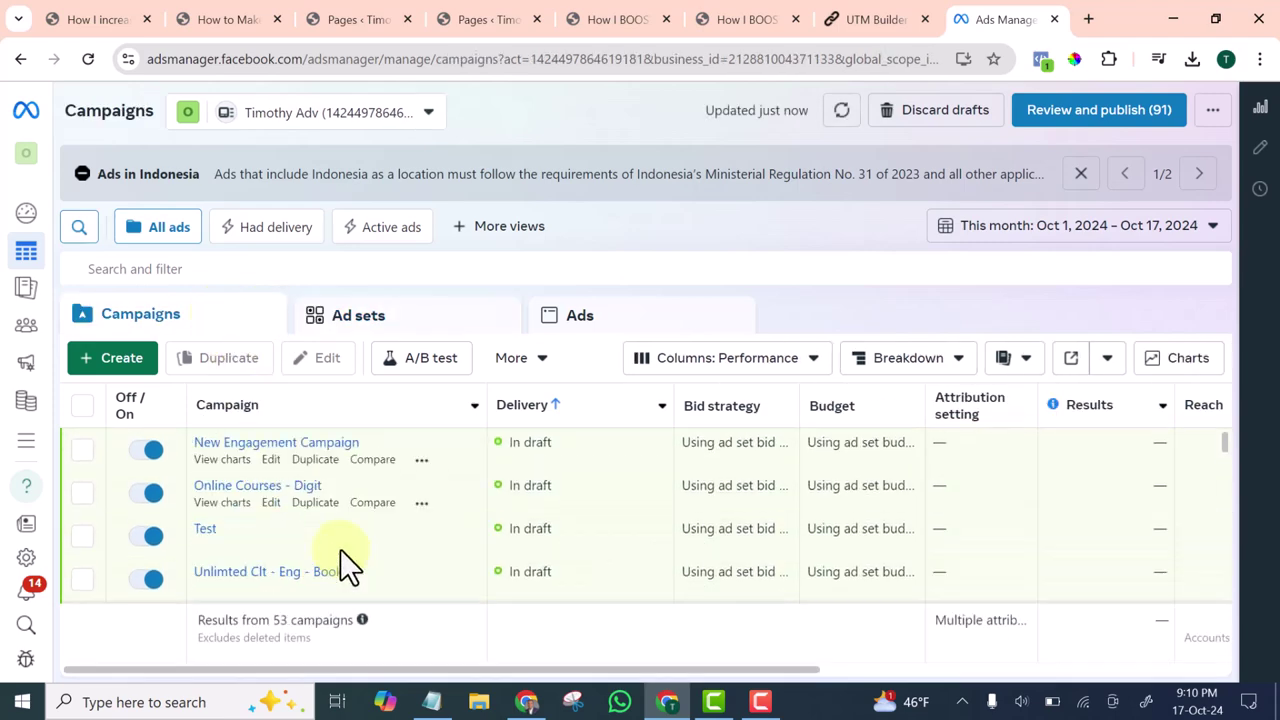
{"action": "scroll", "coordinate": [331, 508], "scroll_direction": "down", "scroll_amount": 5}
{"action": "scroll", "coordinate": [330, 508], "scroll_direction": "up", "scroll_amount": 2}
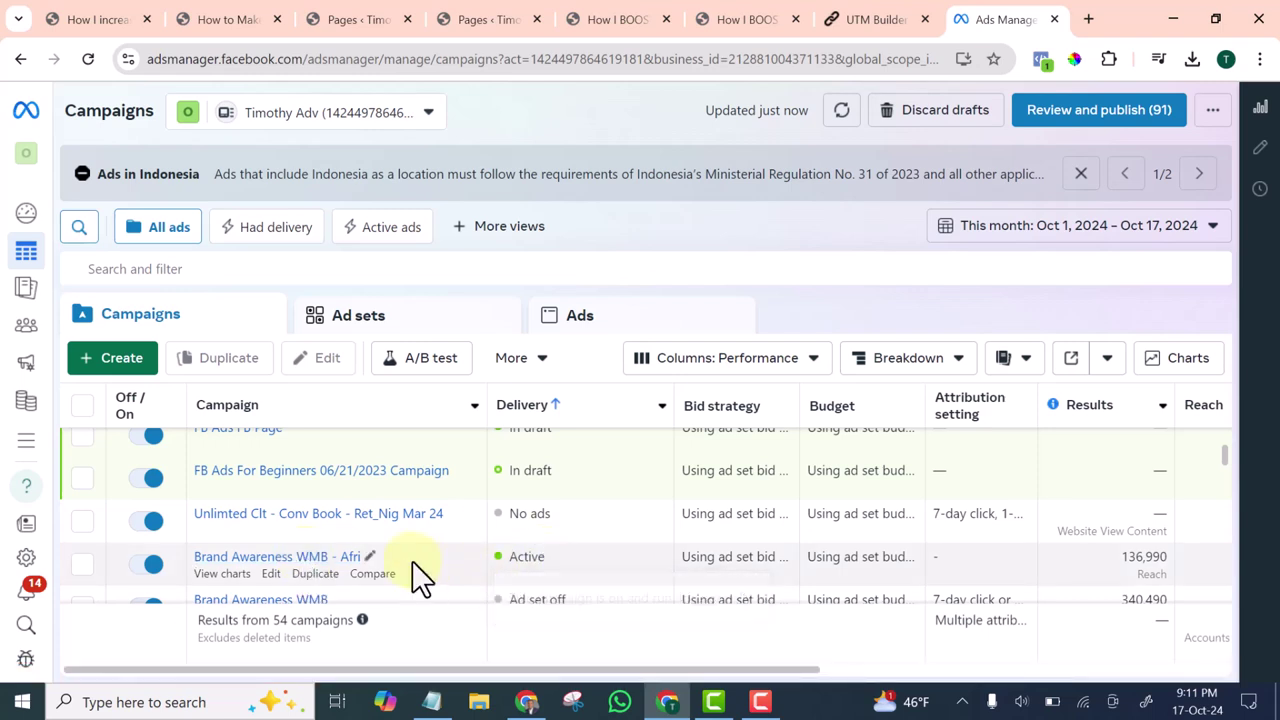
{"action": "left_click", "coordinate": [309, 558]}
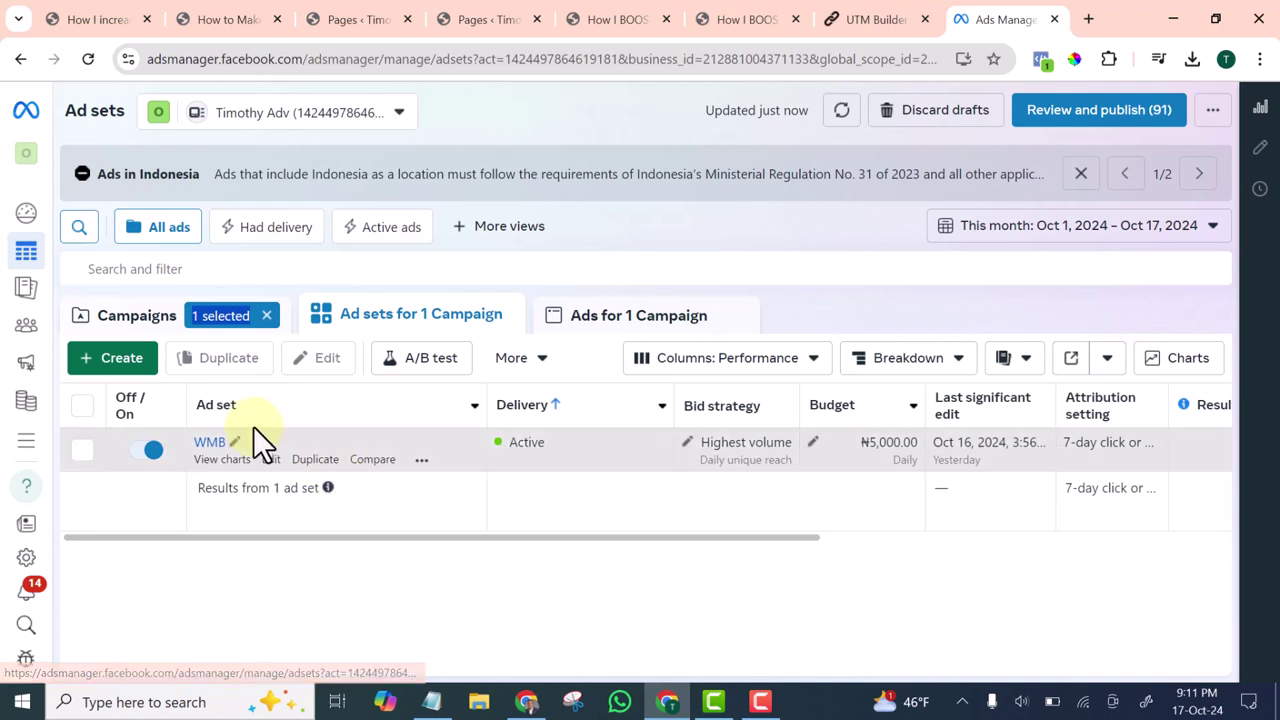
- Duplicate the WMB ad set once into its original campaign, keeping existing reactions, comments and shares on the new ads
{"action": "left_click", "coordinate": [315, 462]}
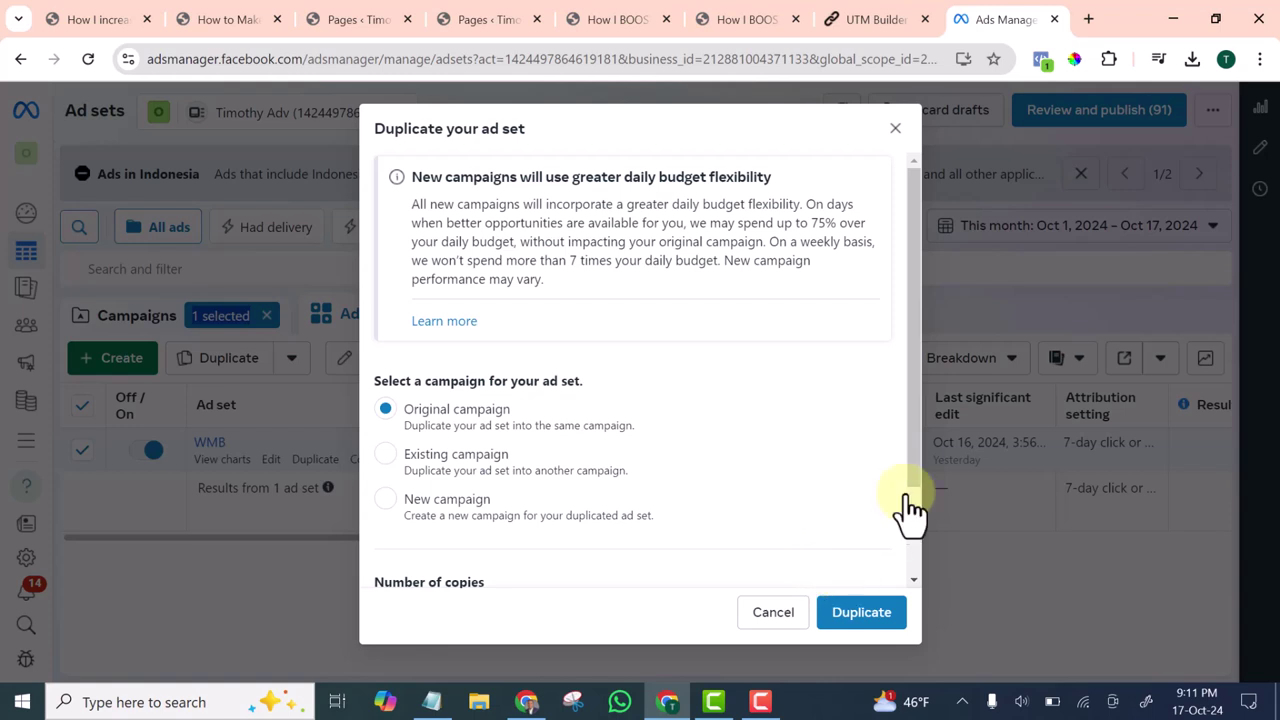
{"action": "left_click_drag", "start_coordinate": [916, 271], "coordinate": [920, 471]}
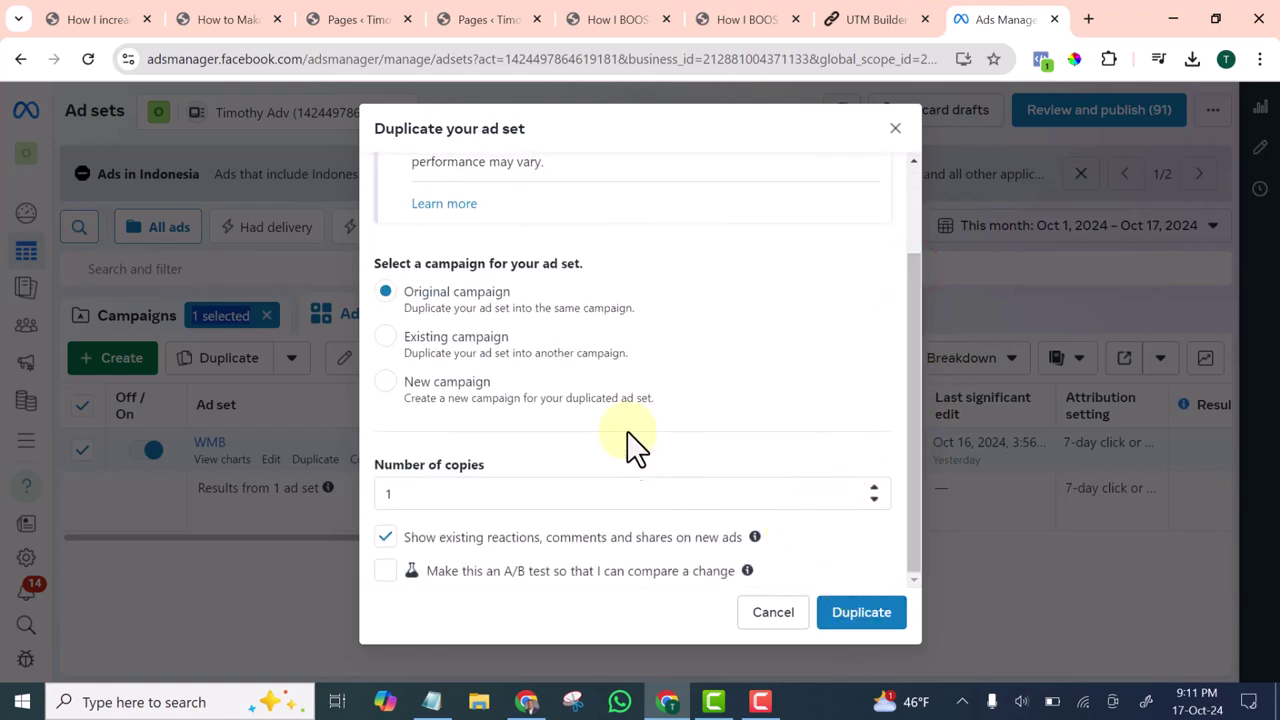
{"action": "left_click", "coordinate": [872, 628]}
{"action": "left_click", "coordinate": [872, 628]}
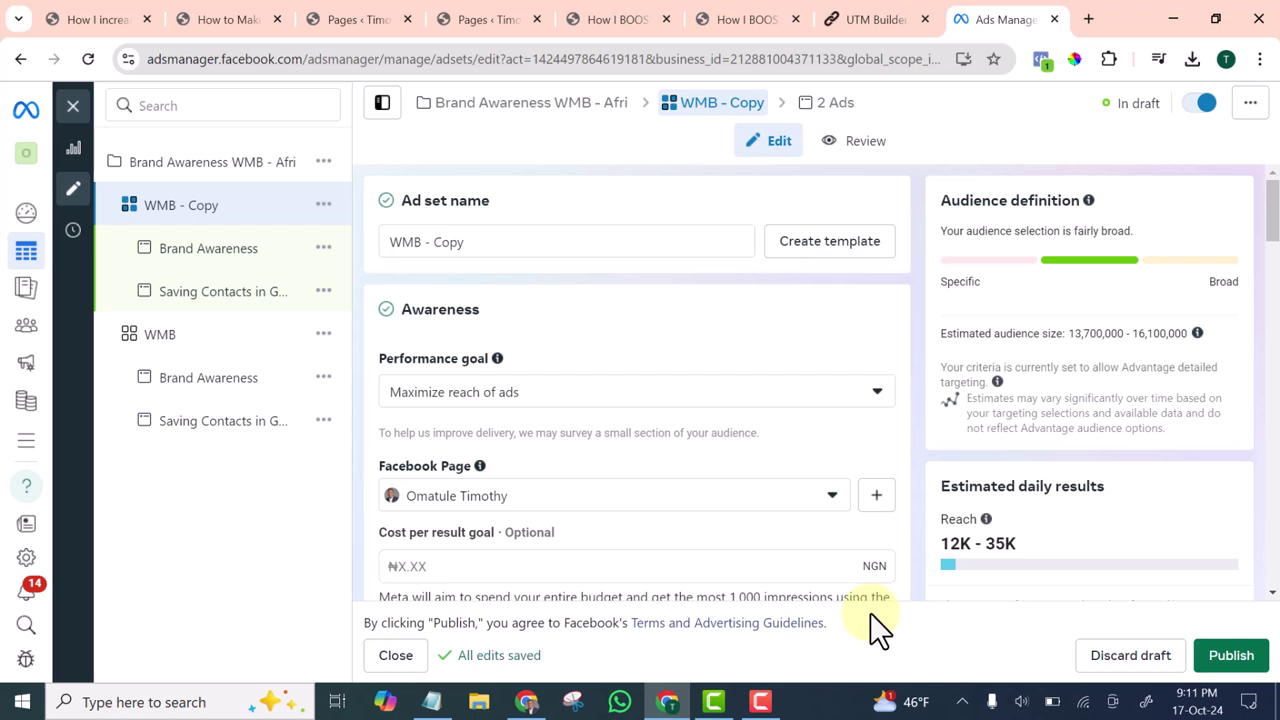
- Rename the duplicated ad set as "WMB - | Ret | Afr ! Oct | 3k"
{"action": "left_click", "coordinate": [497, 238]}
{"action": "left_click_drag", "start_coordinate": [463, 241], "coordinate": [434, 229]}
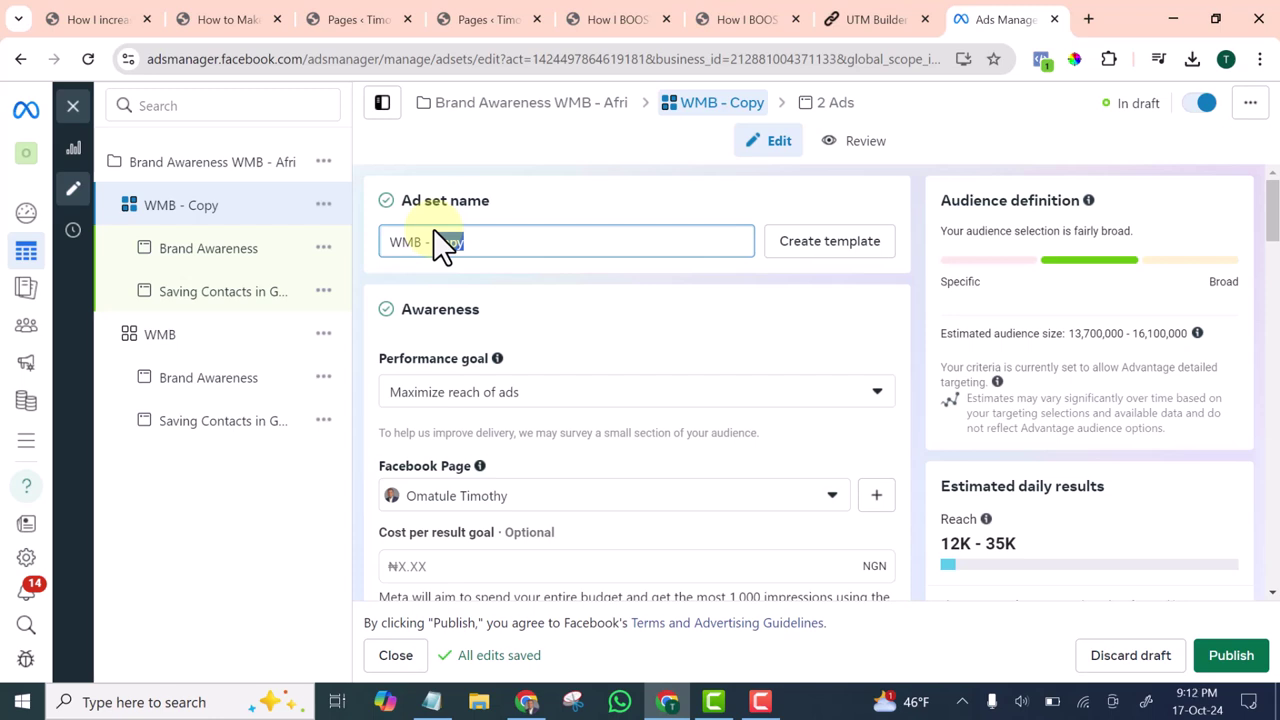
{"action": "key", "text": "BackSpace"}
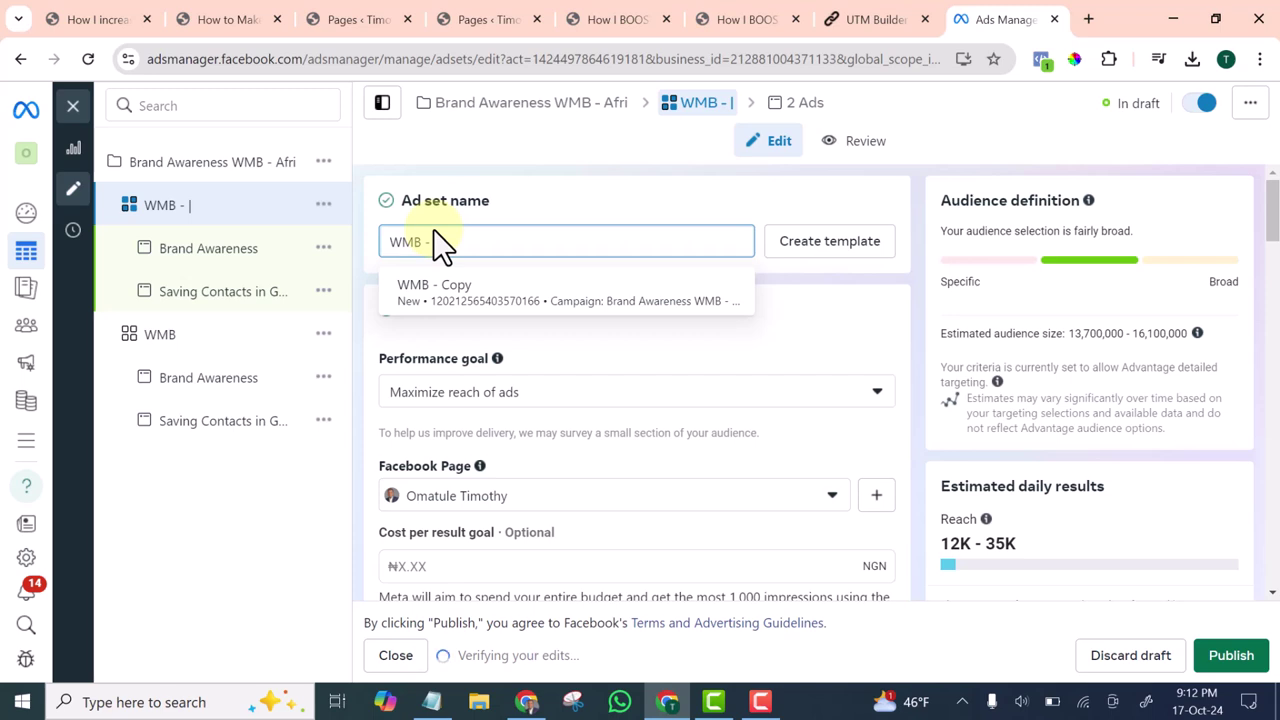
{"action": "type", "text": "| REt"}
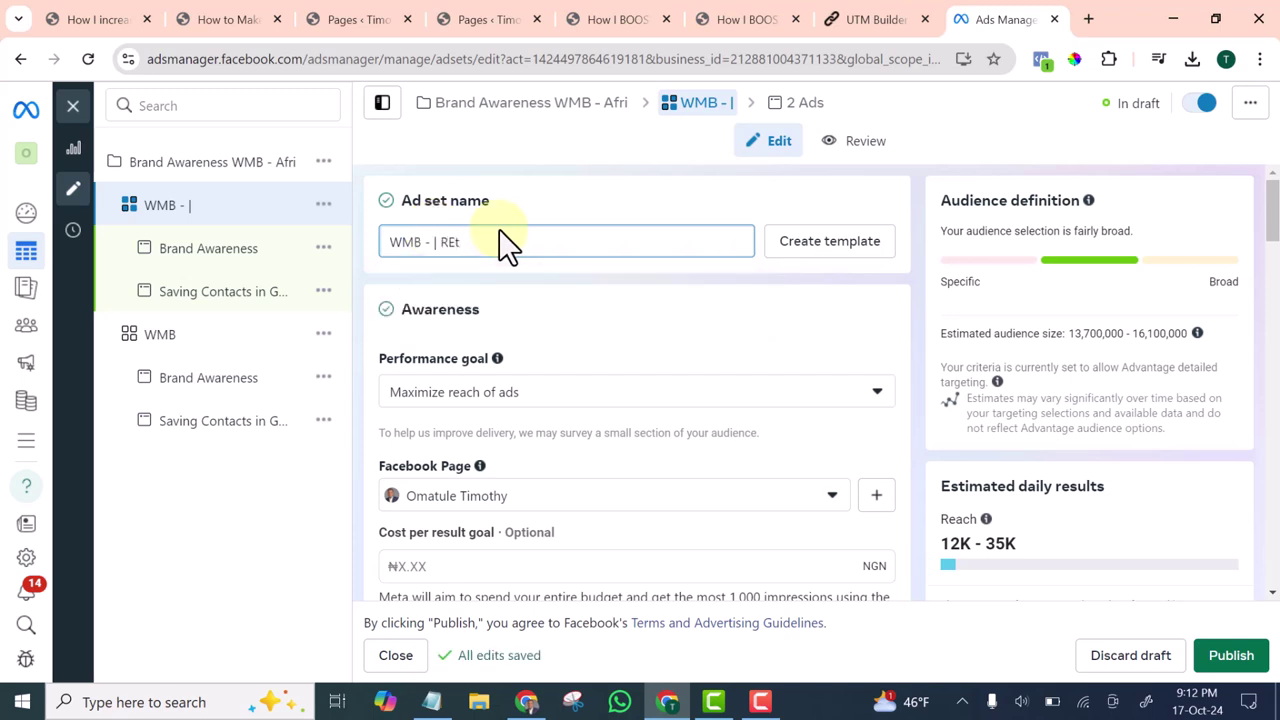
{"action": "key", "text": "BackSpace"}
{"action": "key", "text": "BackSpace"}
{"action": "type", "text": "et |"}
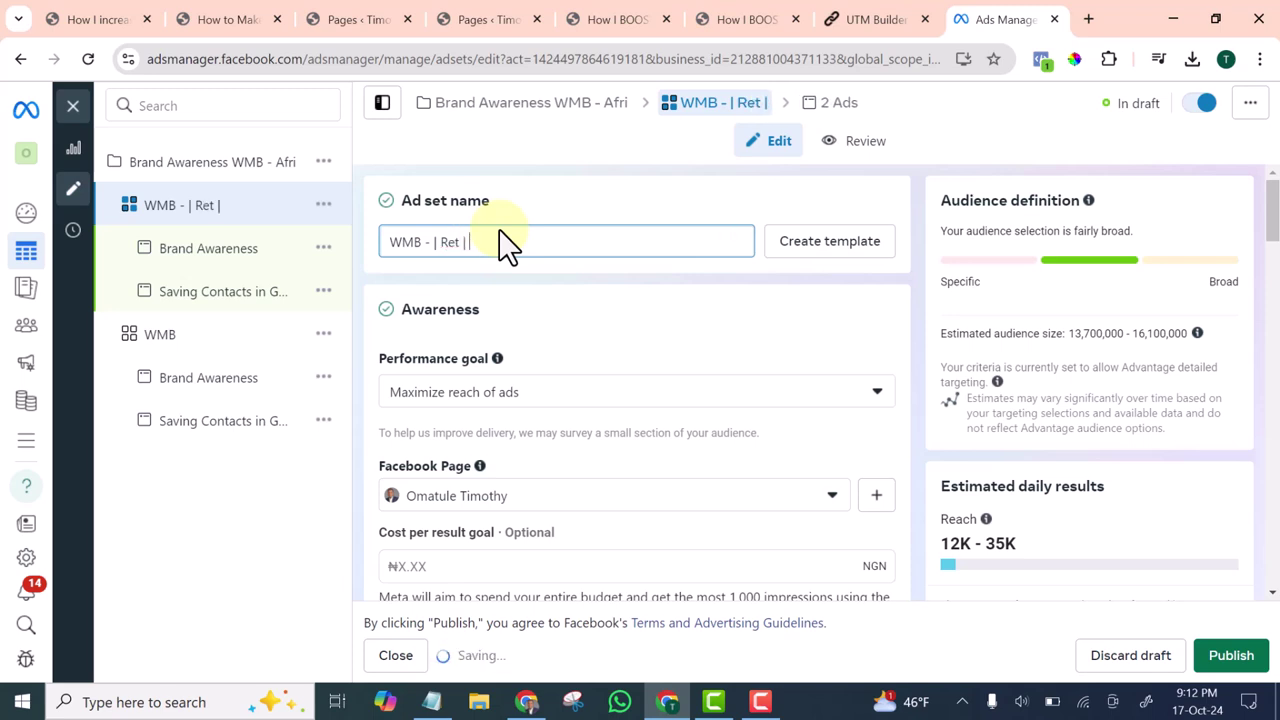
{"action": "type", "text": " Afr"}
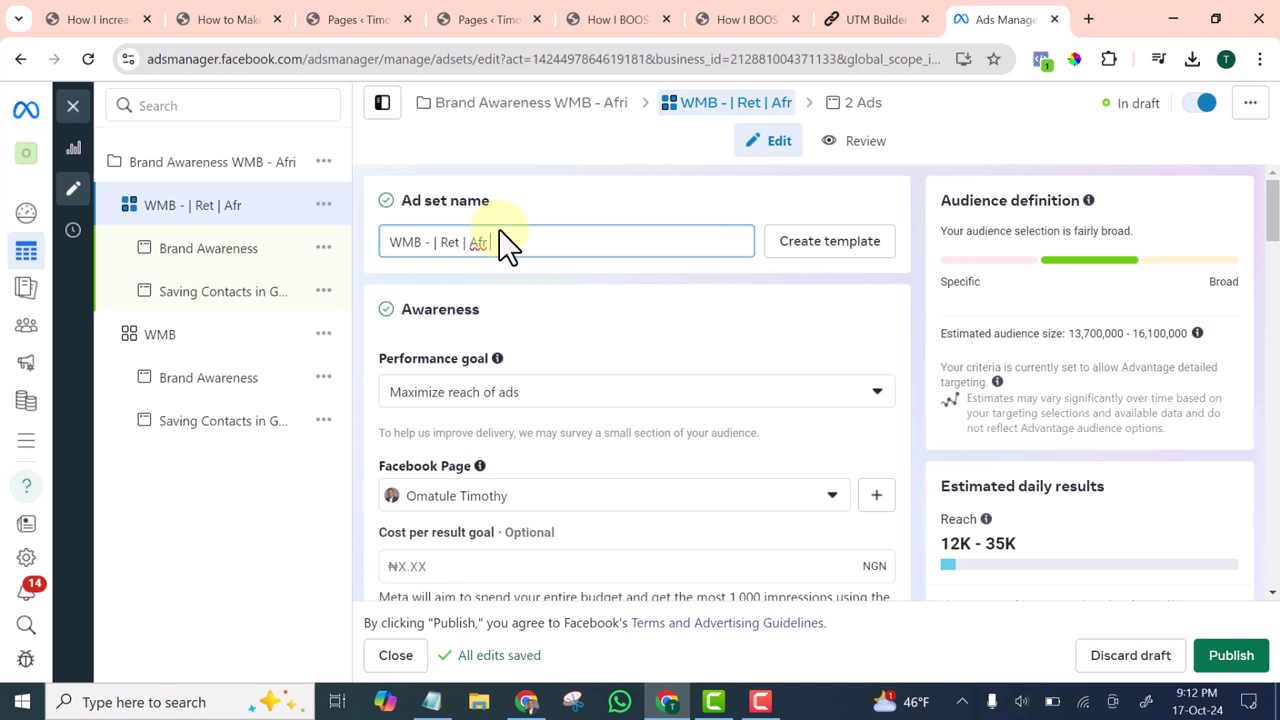
{"action": "type", "text": "|"}
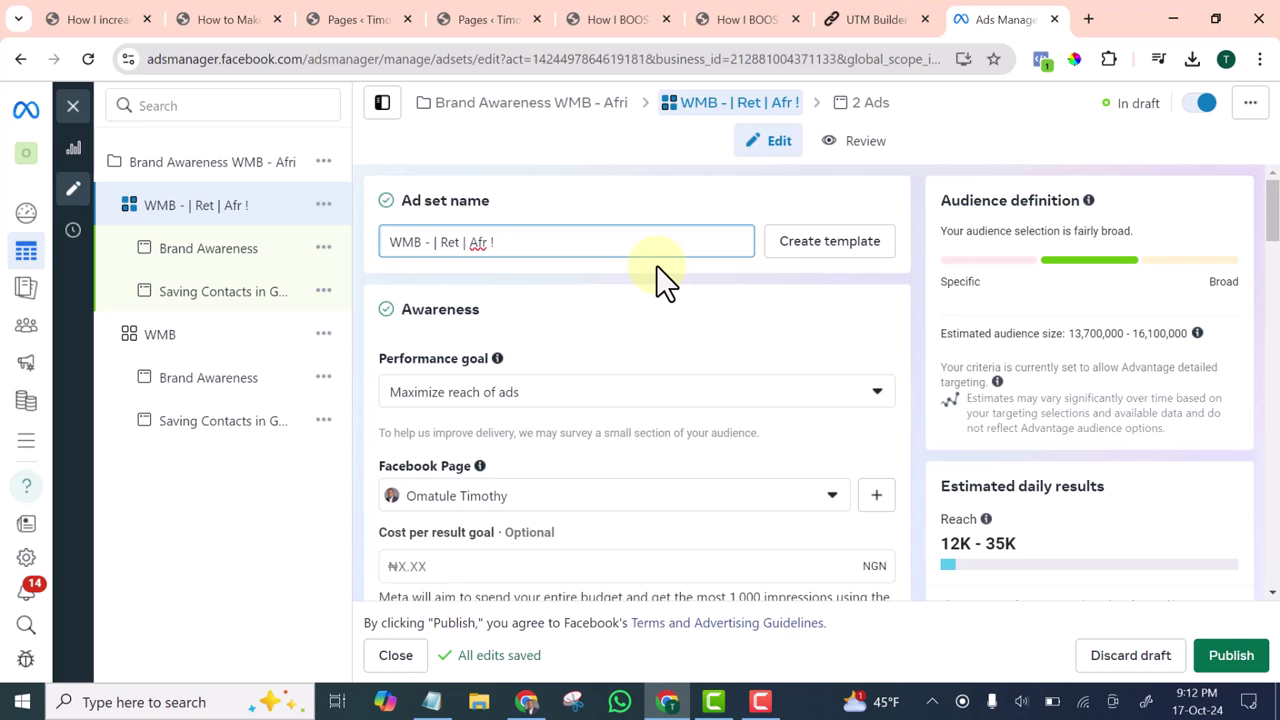
{"action": "type", "text": "Oct "}
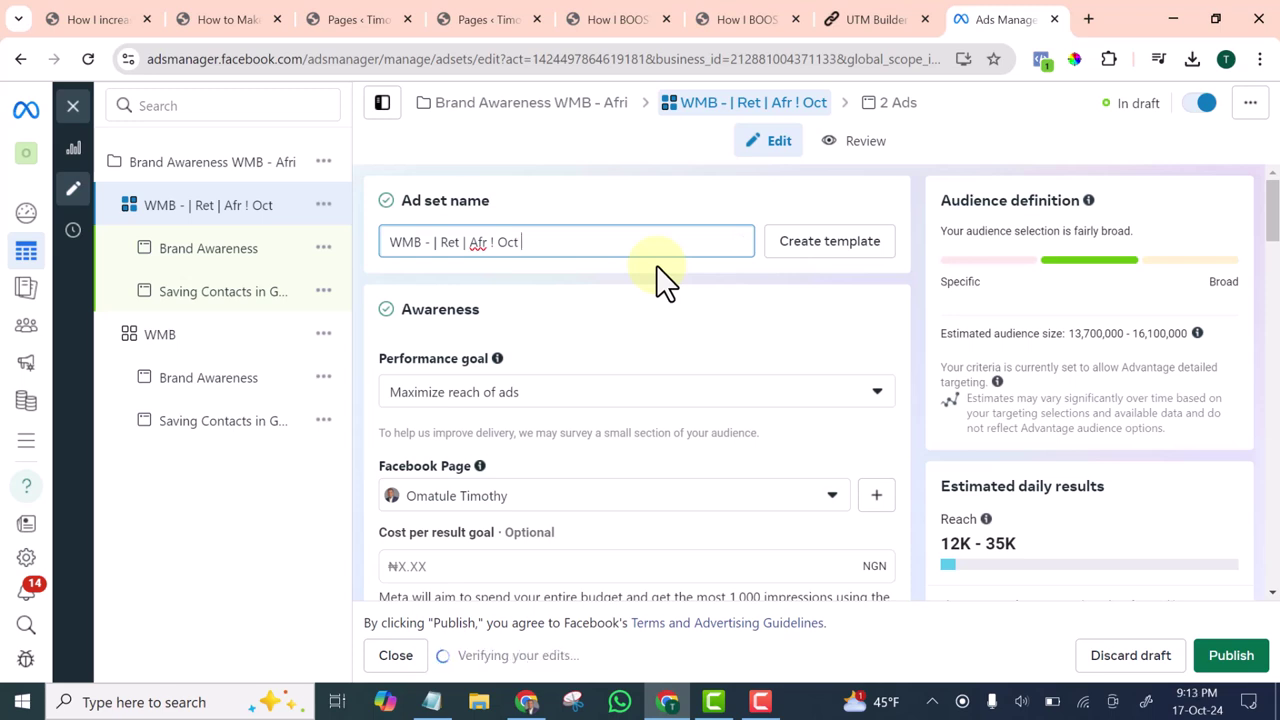
{"action": "type", "text": "|"}
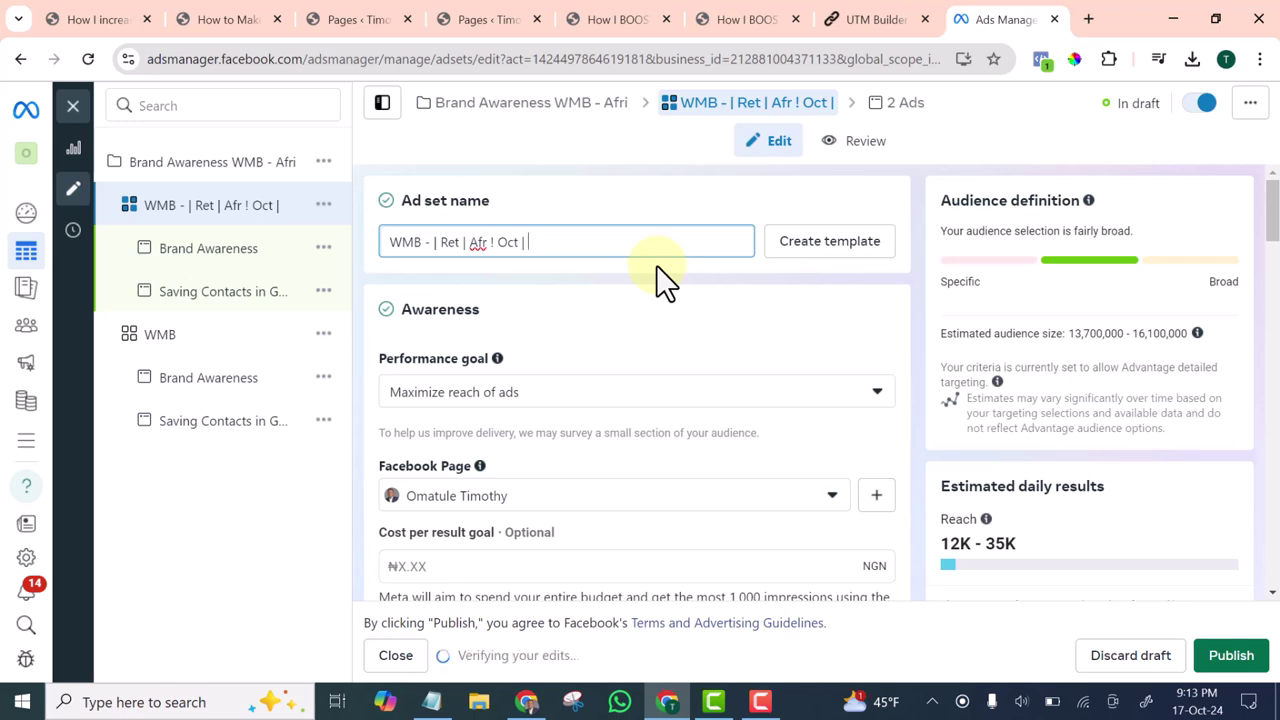
{"action": "type", "text": " 3"}
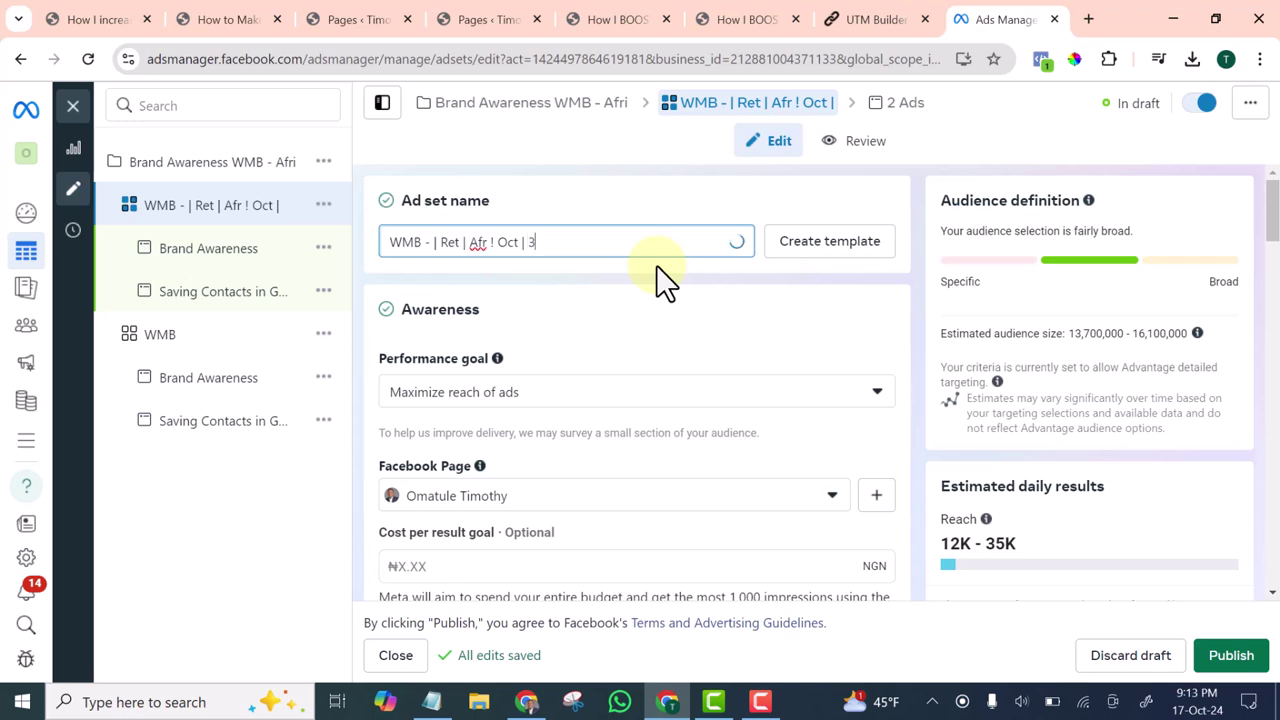
{"action": "type", "text": "00"}
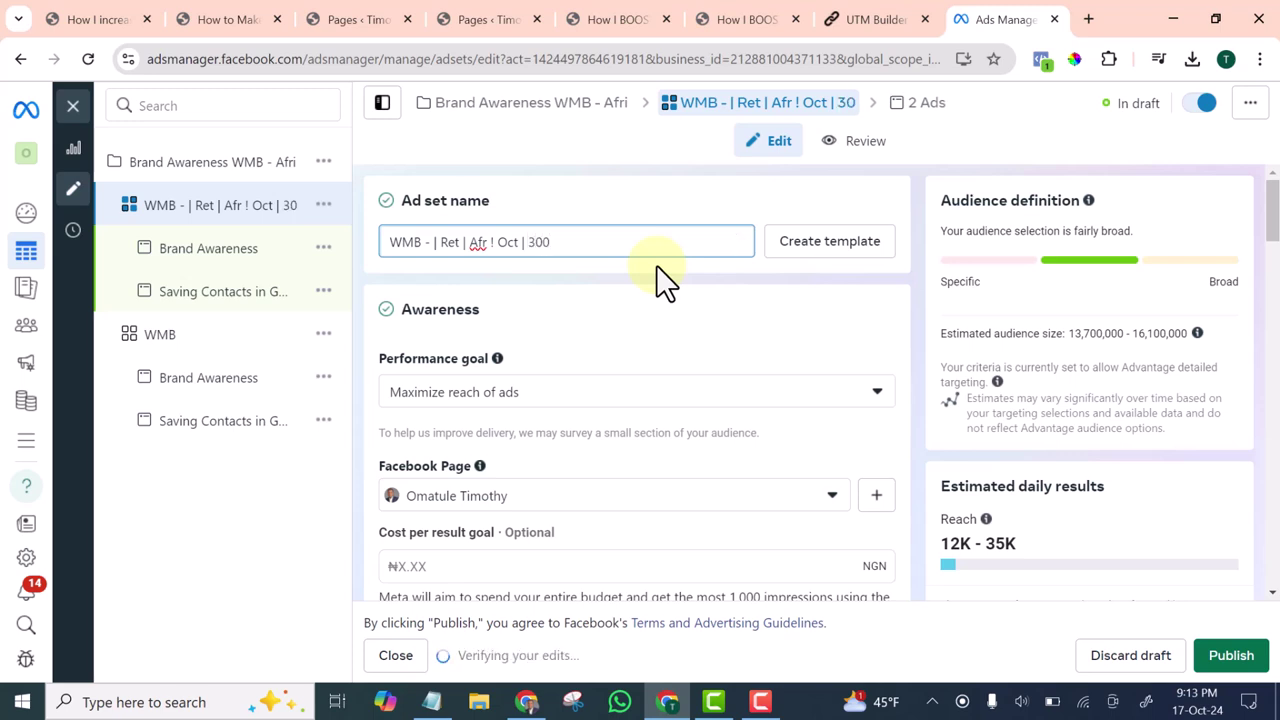
{"action": "key", "text": "BackSpace"}
{"action": "key", "text": "BackSpace"}
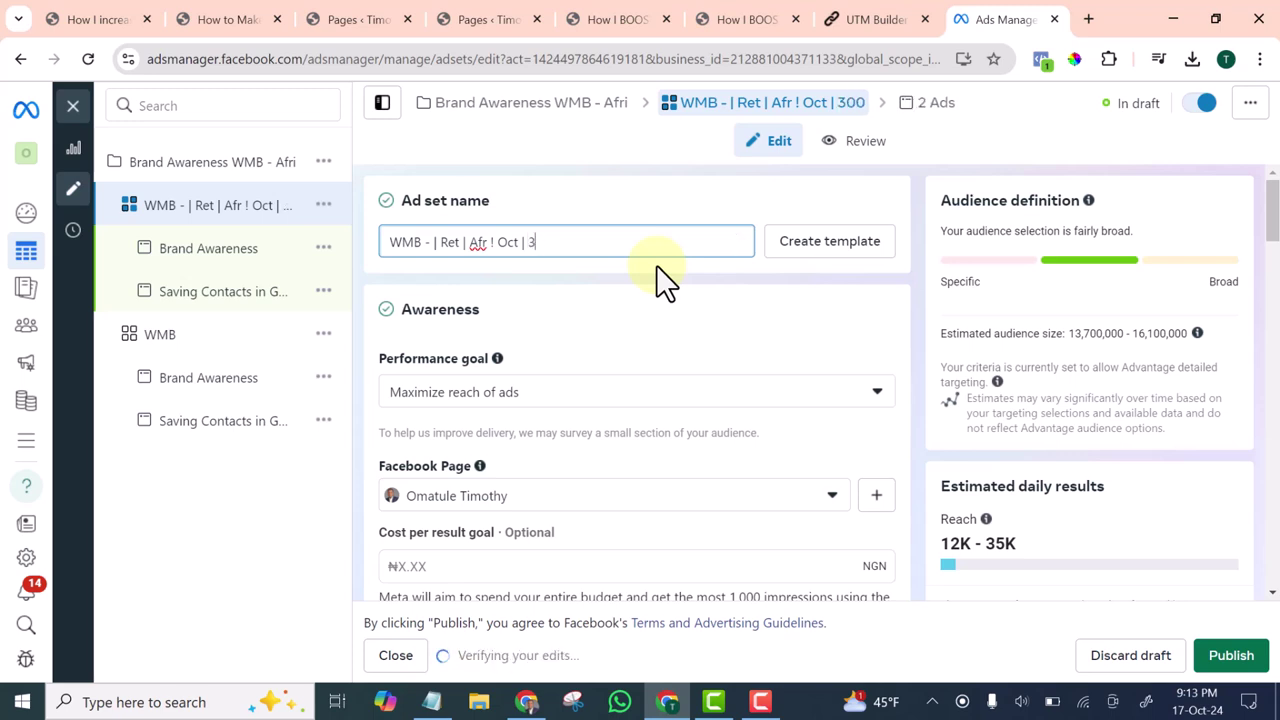
{"action": "type", "text": "k"}
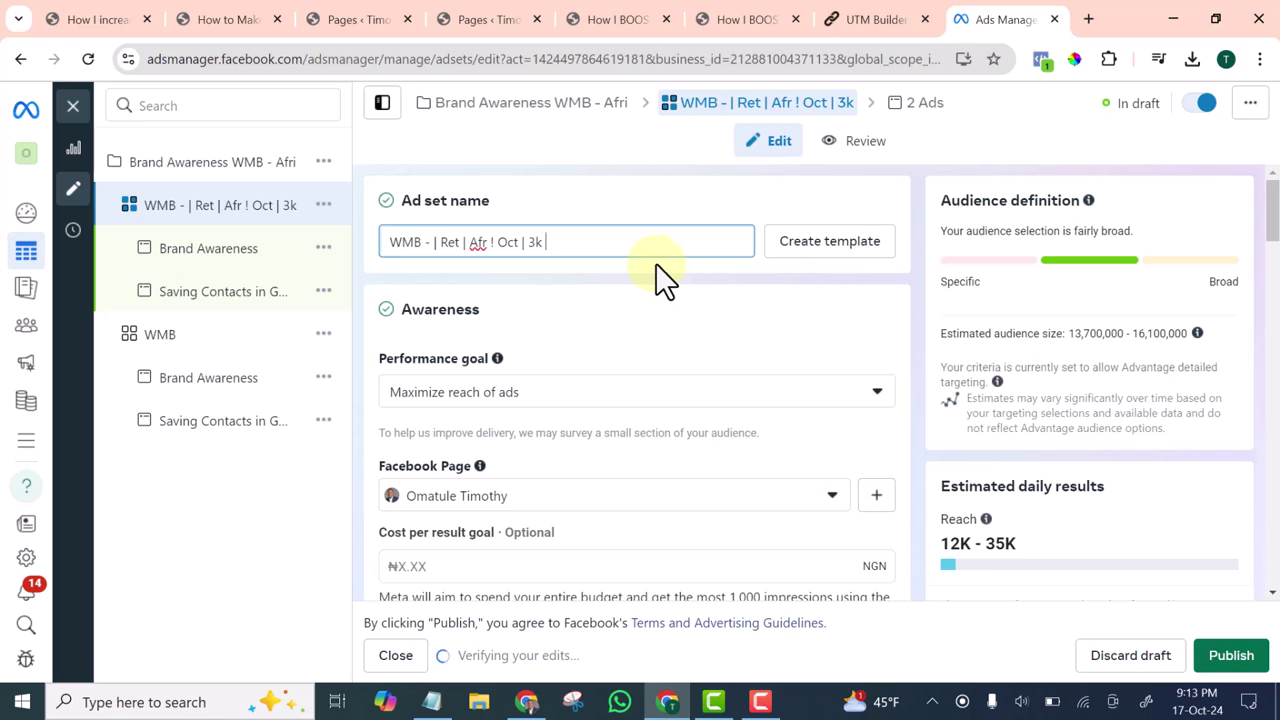
- Set the duplicated ad set's daily budget to ₦3,000.00
{"action": "scroll", "coordinate": [643, 330], "scroll_direction": "down", "scroll_amount": 2}
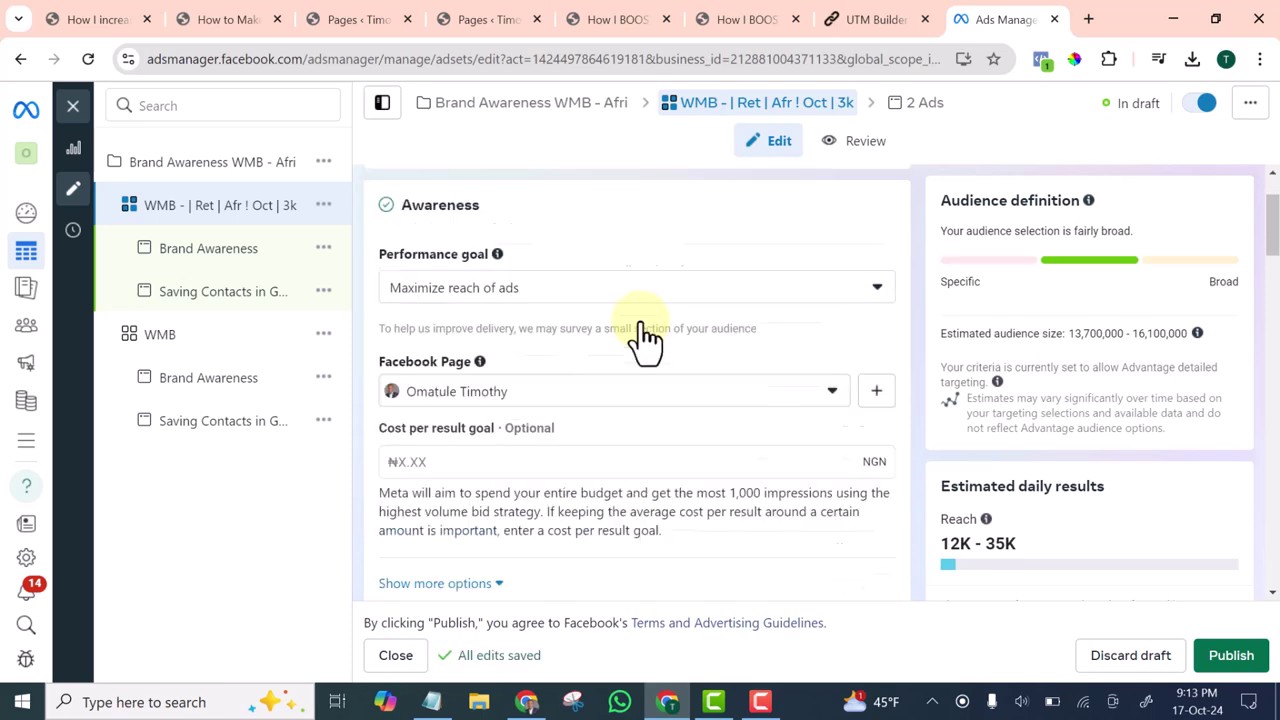
{"action": "scroll", "coordinate": [645, 360], "scroll_direction": "down", "scroll_amount": 5}
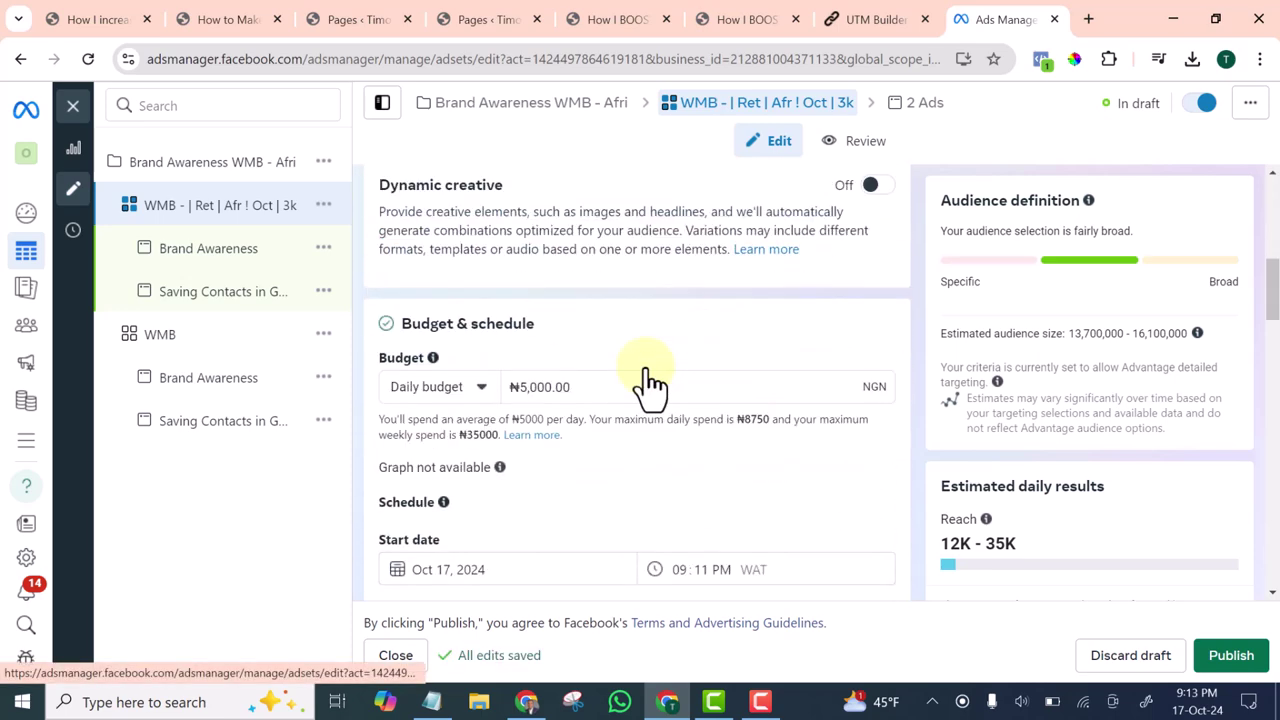
{"action": "scroll", "coordinate": [645, 375], "scroll_direction": "down", "scroll_amount": 2}
{"action": "scroll", "coordinate": [645, 368], "scroll_direction": "down", "scroll_amount": 1}
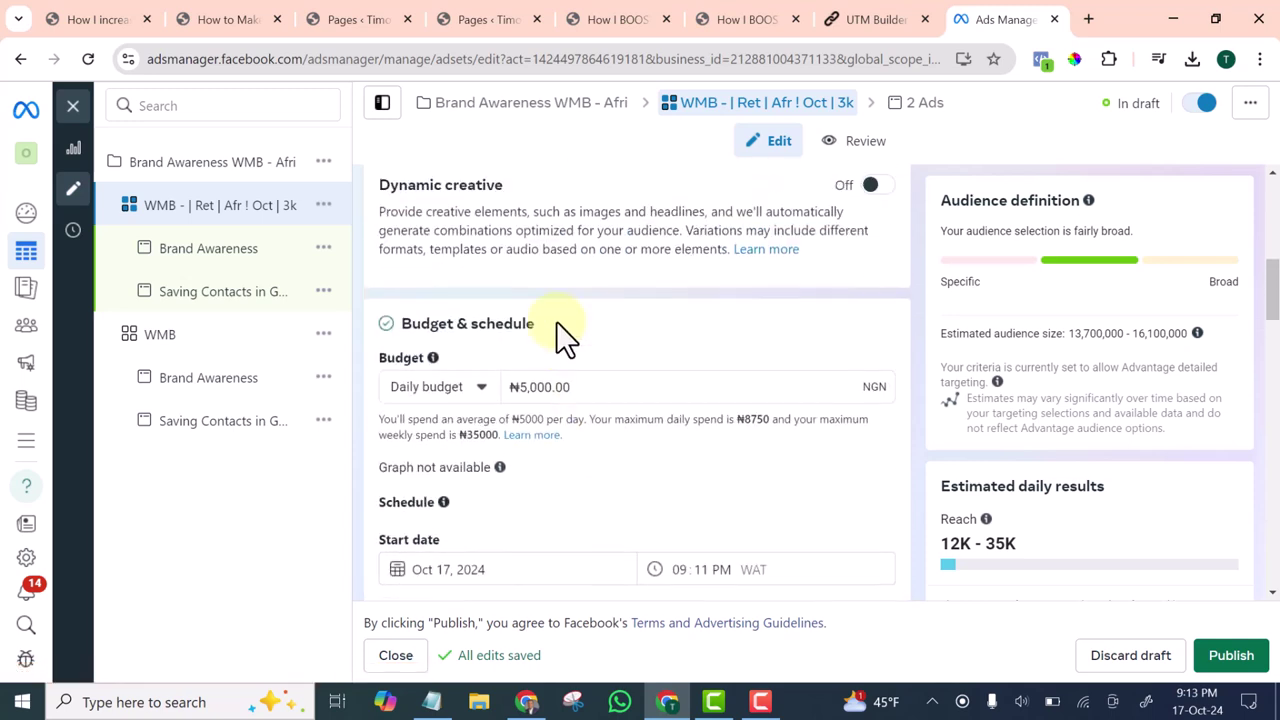
{"action": "double_click", "coordinate": [525, 387]}
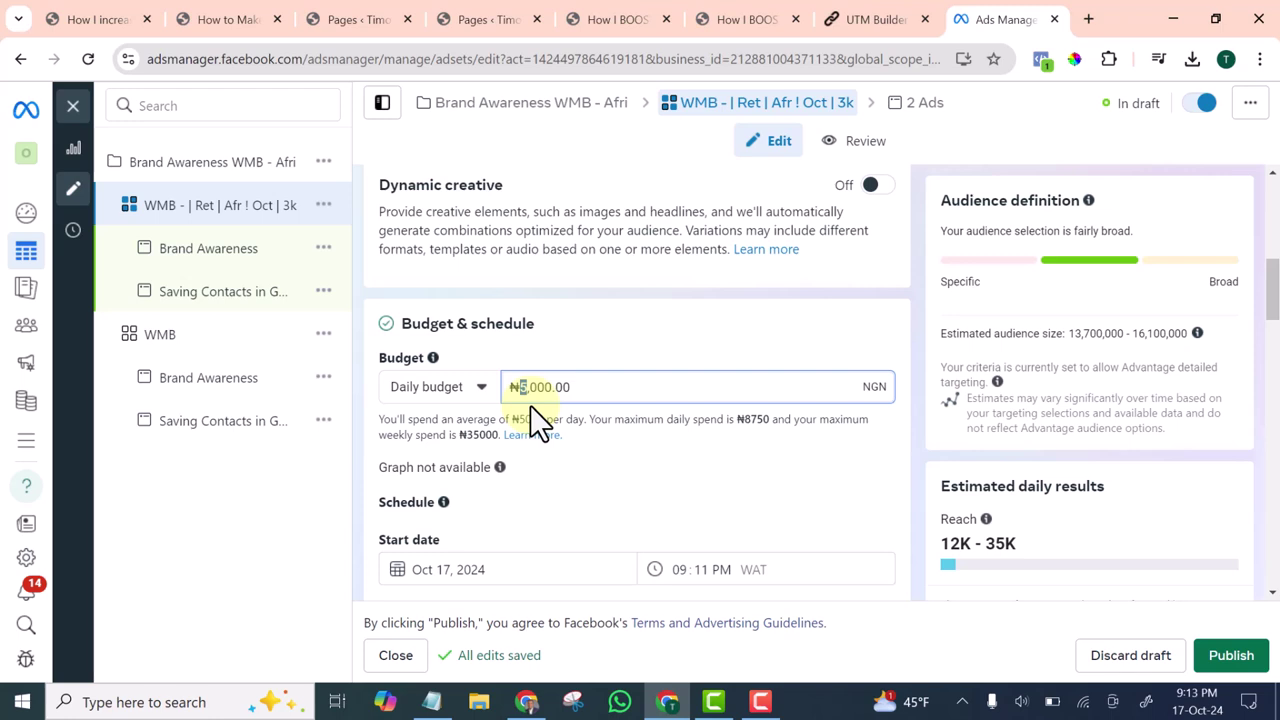
{"action": "type", "text": "3"}
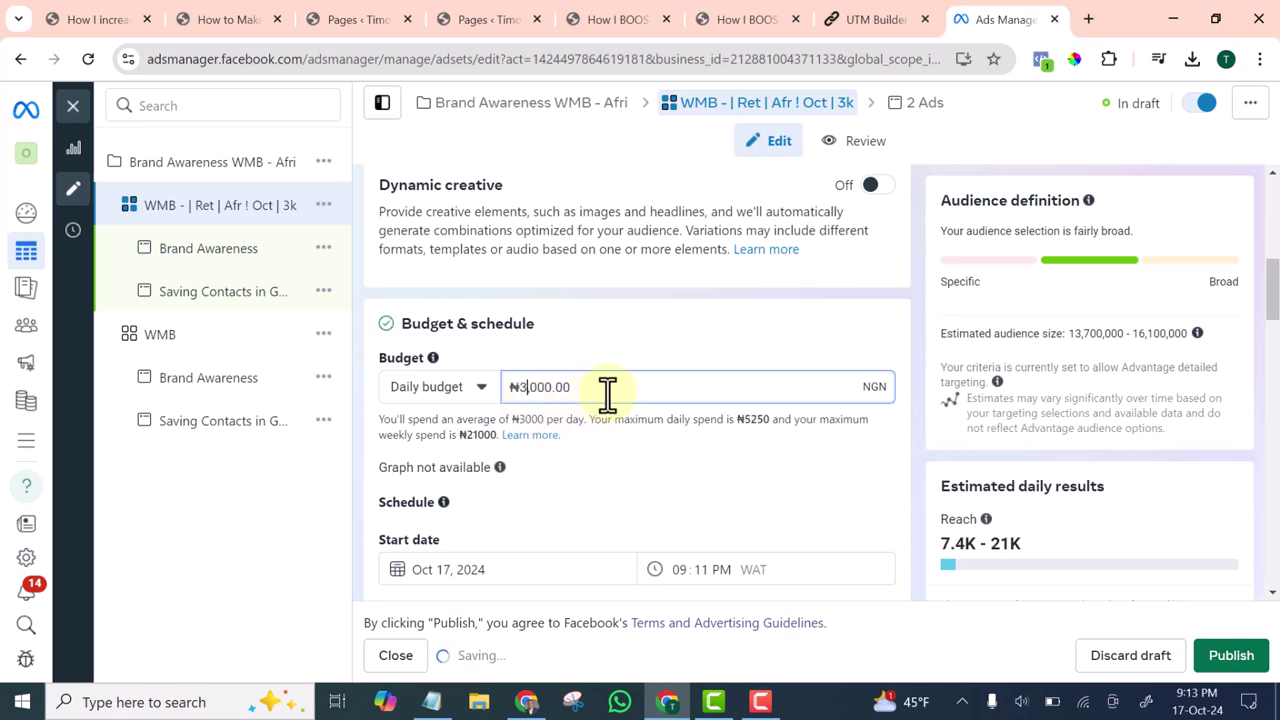
{"action": "left_click", "coordinate": [605, 390]}
- Switch the ad set from Advantage+ audience to the original audience options and confirm using the original audience
{"action": "scroll", "coordinate": [620, 450], "scroll_direction": "down", "scroll_amount": 5}
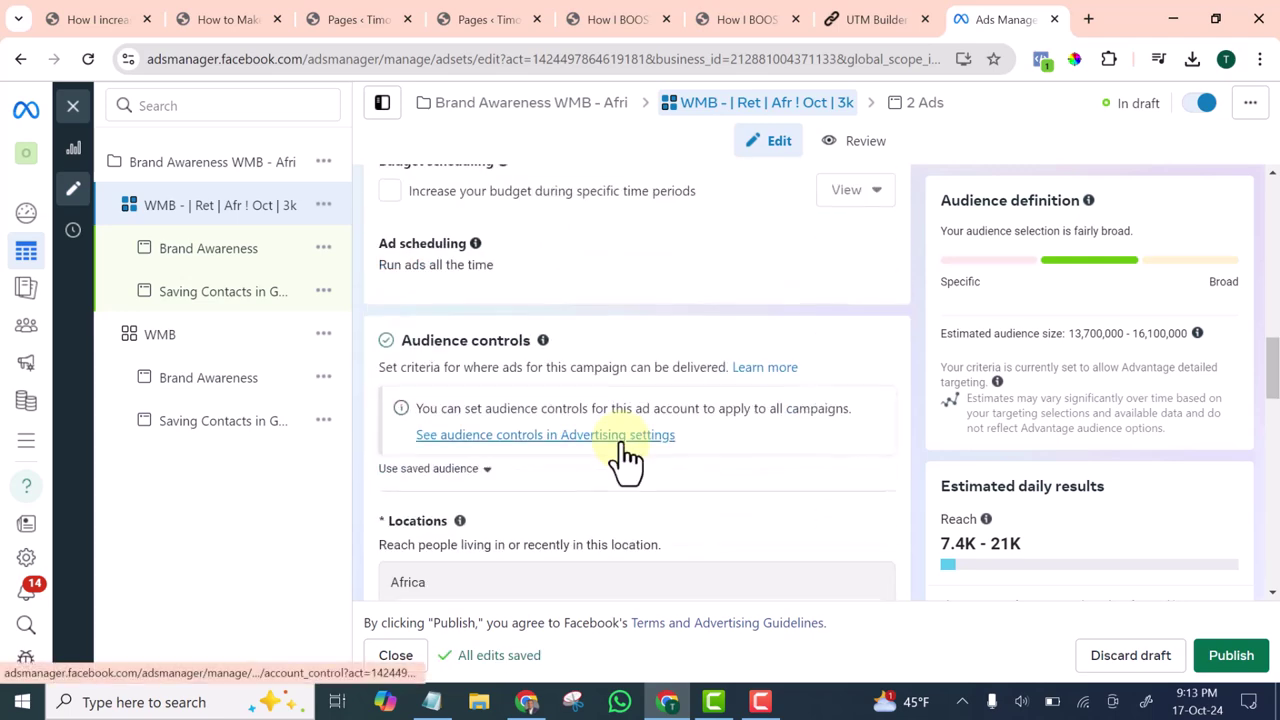
{"action": "scroll", "coordinate": [622, 455], "scroll_direction": "down", "scroll_amount": 2}
{"action": "scroll", "coordinate": [617, 457], "scroll_direction": "down", "scroll_amount": 1}
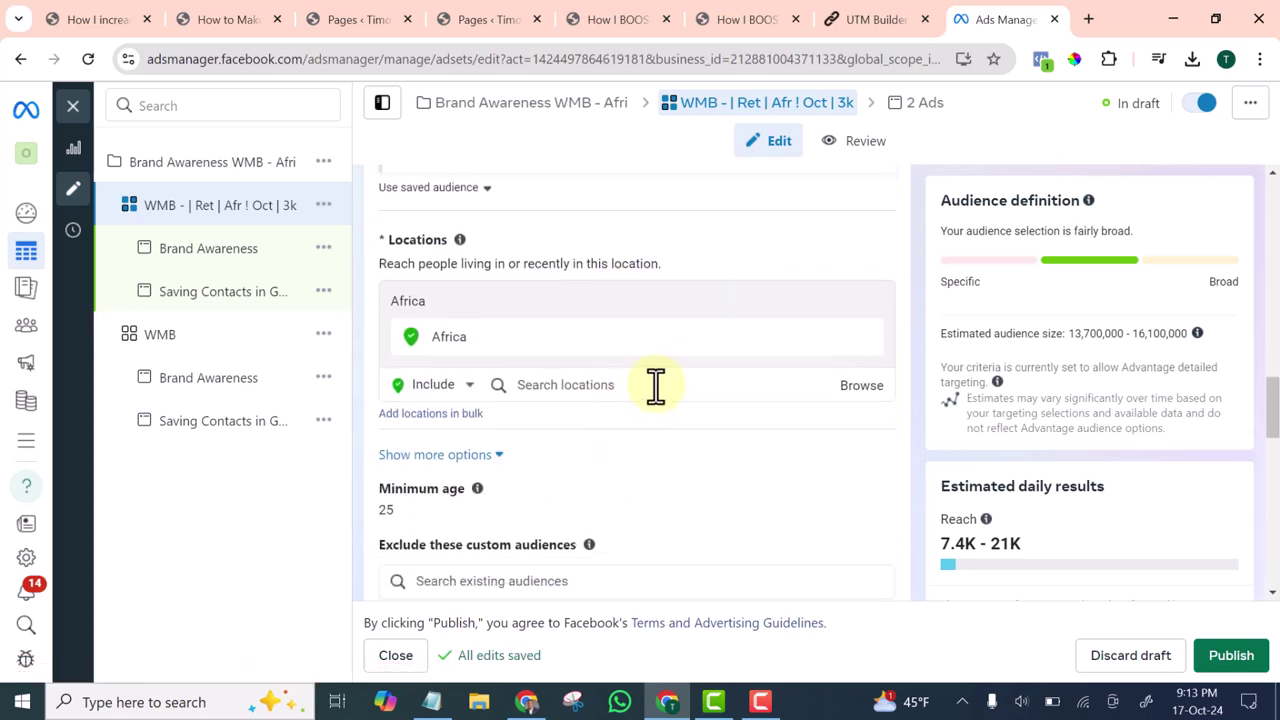
{"action": "scroll", "coordinate": [543, 363], "scroll_direction": "down", "scroll_amount": 3}
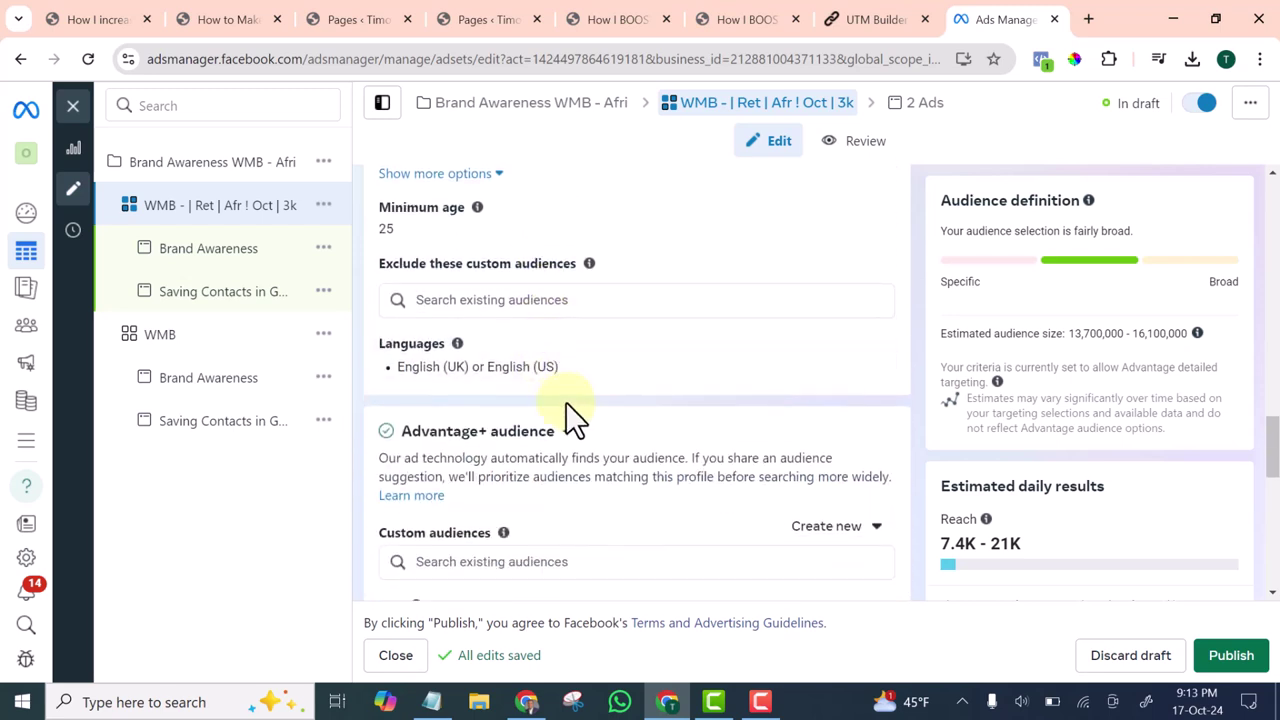
{"action": "scroll", "coordinate": [572, 416], "scroll_direction": "down", "scroll_amount": 3}
{"action": "scroll", "coordinate": [557, 409], "scroll_direction": "down", "scroll_amount": 1}
{"action": "scroll", "coordinate": [620, 405], "scroll_direction": "down", "scroll_amount": 1}
{"action": "scroll", "coordinate": [641, 403], "scroll_direction": "down", "scroll_amount": 1}
{"action": "scroll", "coordinate": [640, 305], "scroll_direction": "up", "scroll_amount": 1}
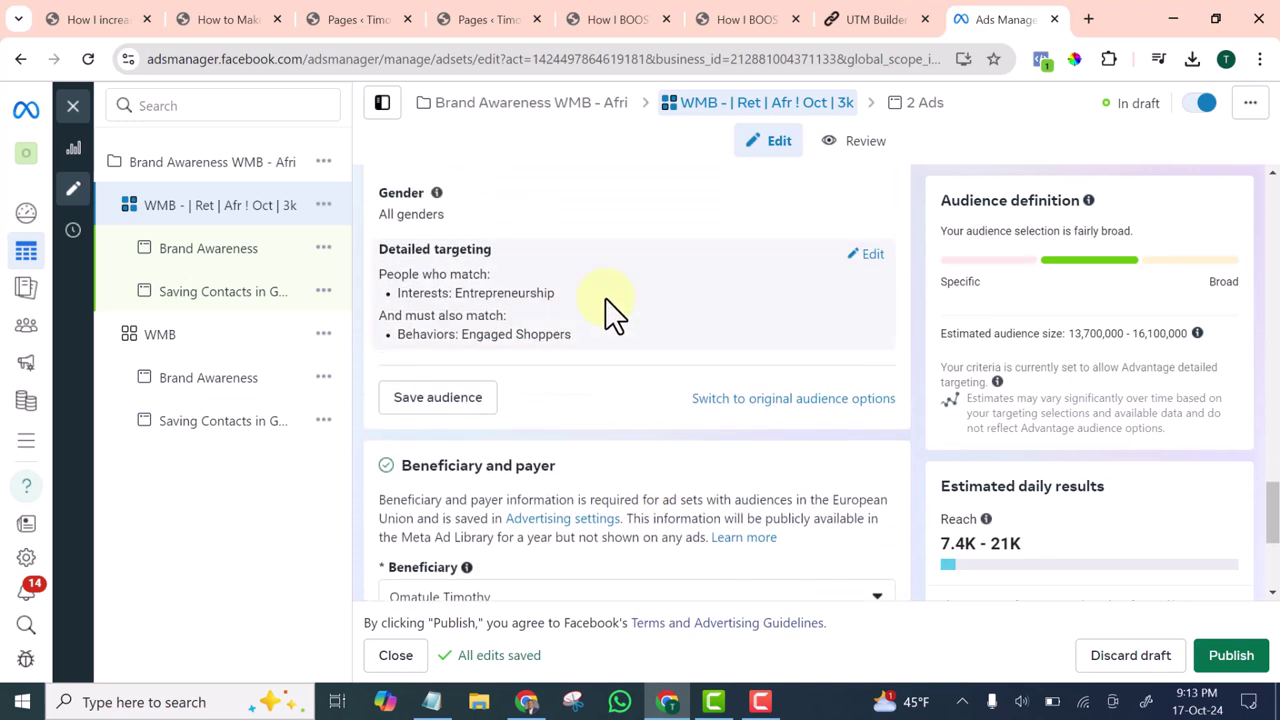
{"action": "scroll", "coordinate": [610, 300], "scroll_direction": "up", "scroll_amount": 1}
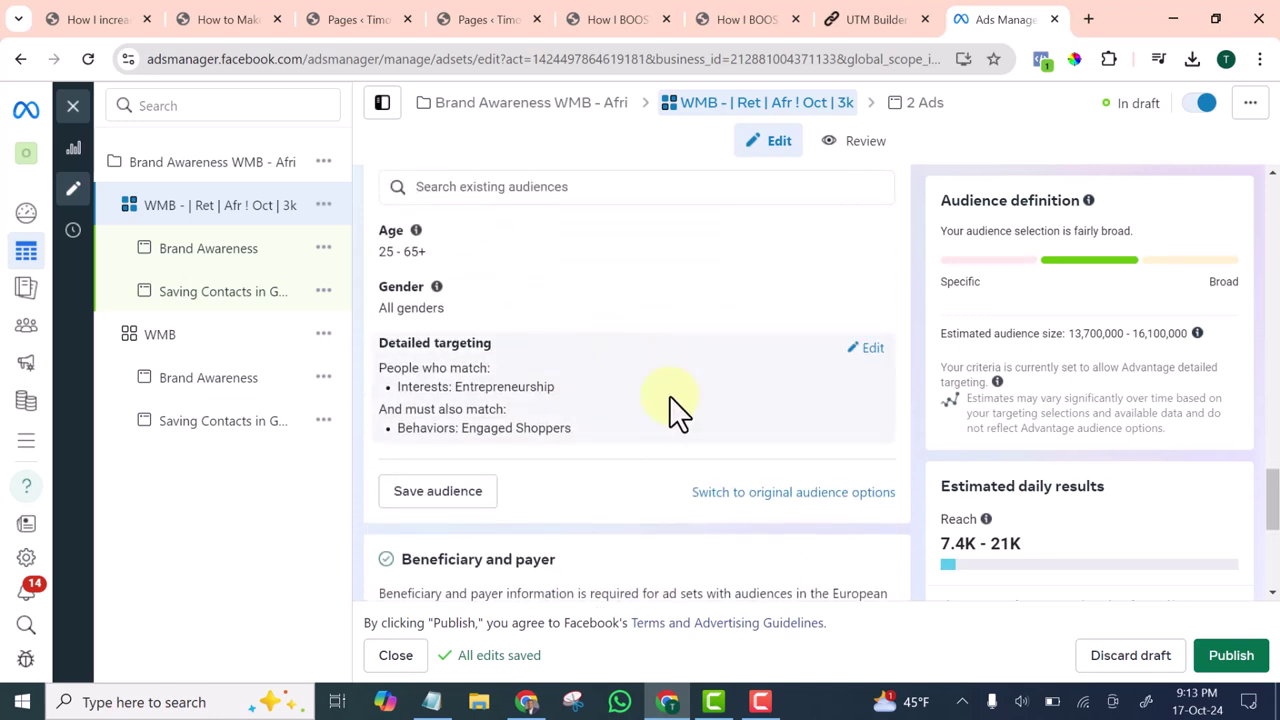
{"action": "left_click", "coordinate": [757, 497]}
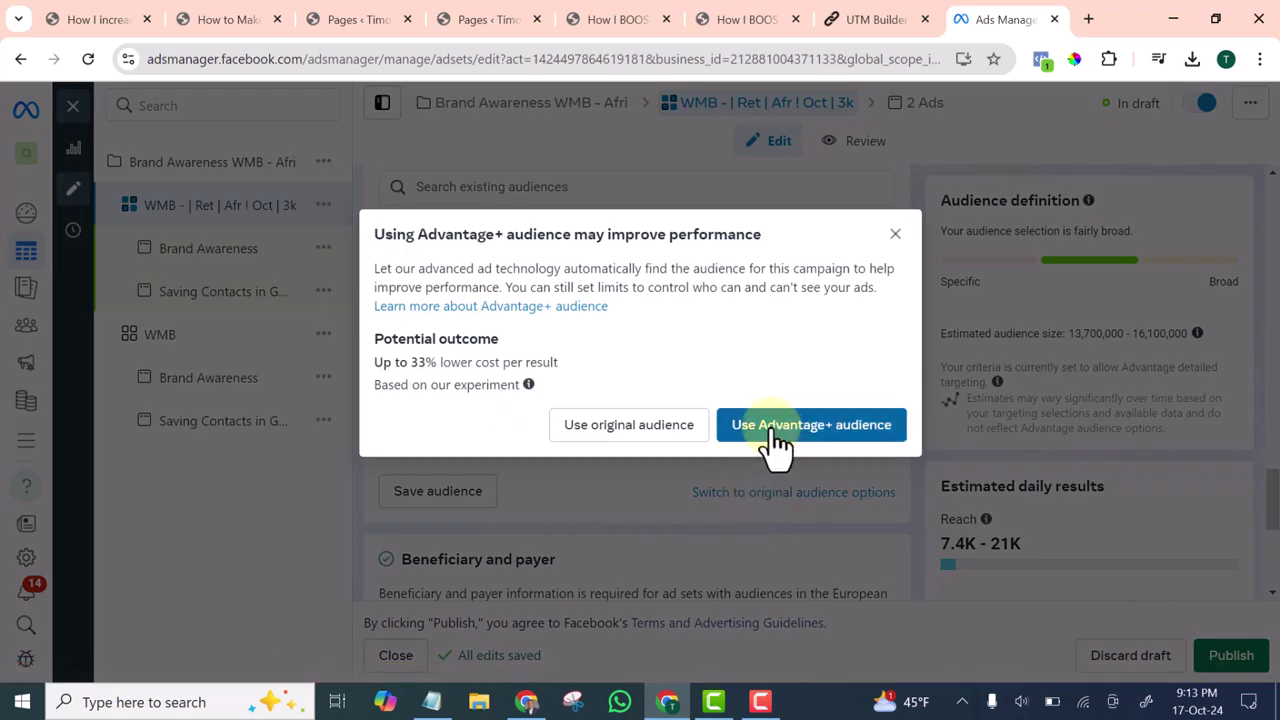
{"action": "left_click", "coordinate": [624, 428]}
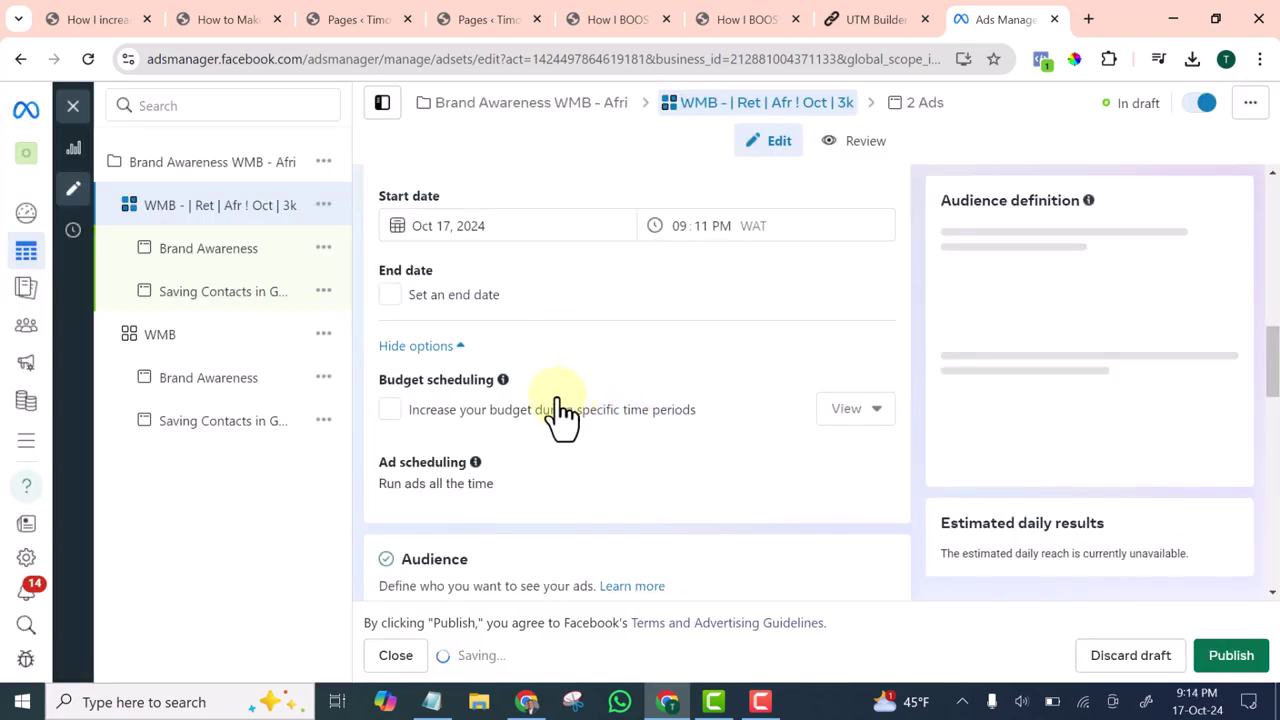
- Remove the Entrepreneurship interest and the Engaged Shoppers must-also-match group from the ad set's detailed targeting
{"action": "scroll", "coordinate": [500, 470], "scroll_direction": "down", "scroll_amount": 1}
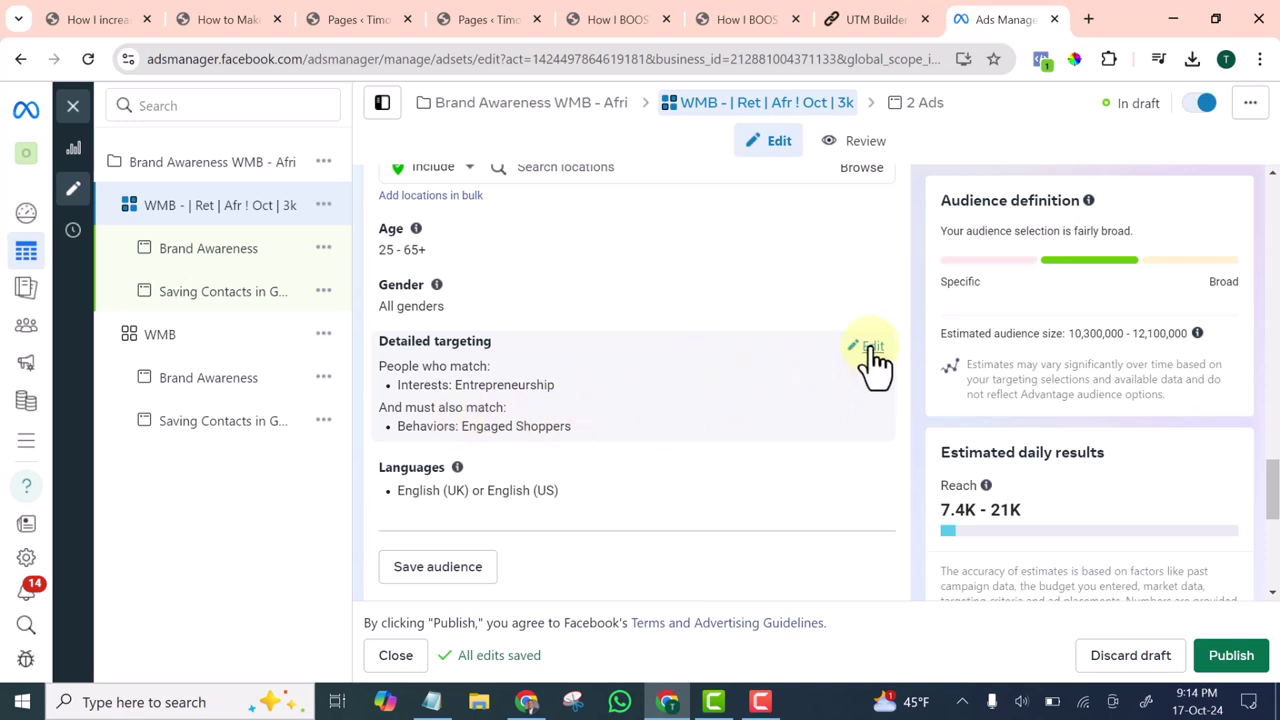
{"action": "left_click", "coordinate": [872, 347]}
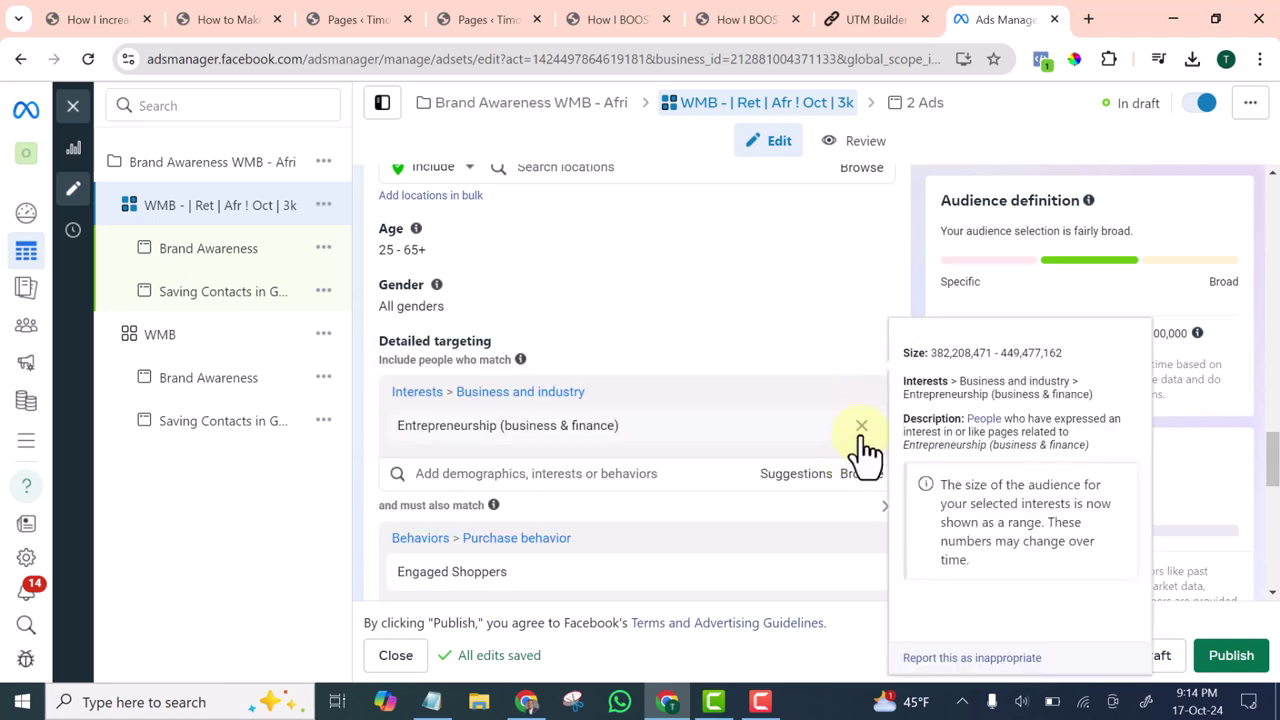
{"action": "left_click", "coordinate": [860, 427]}
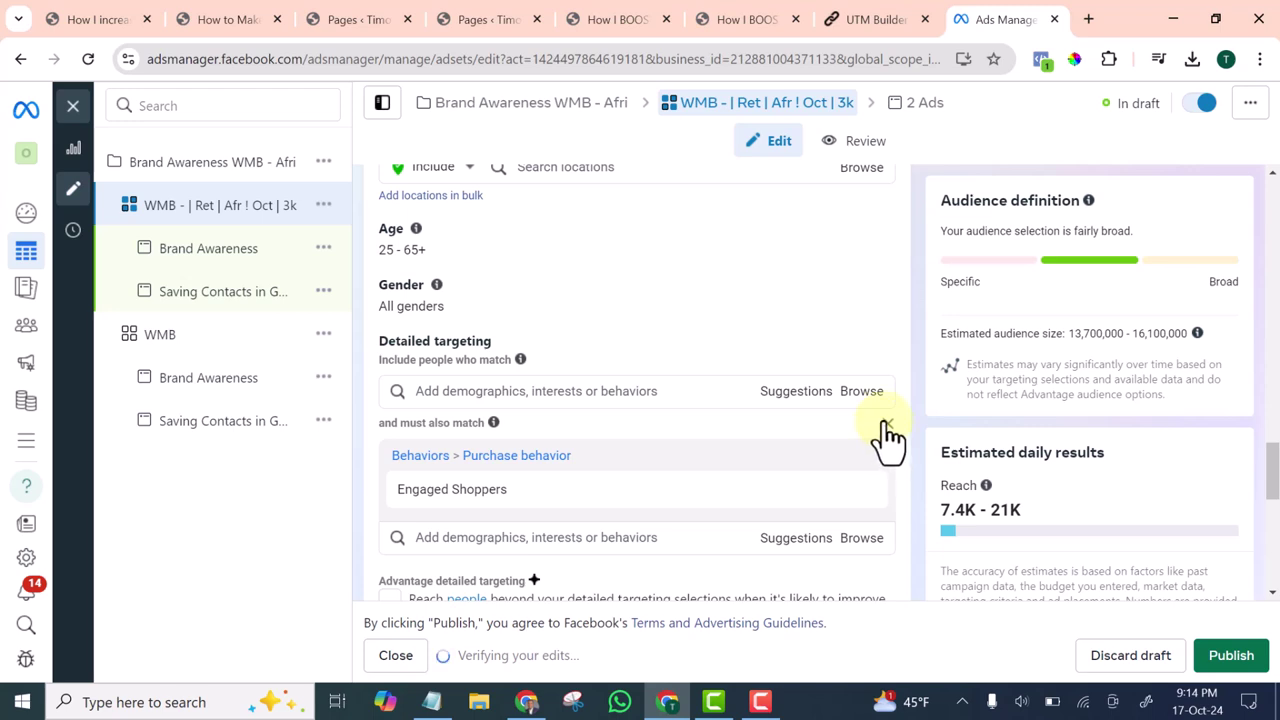
{"action": "left_click", "coordinate": [884, 420]}
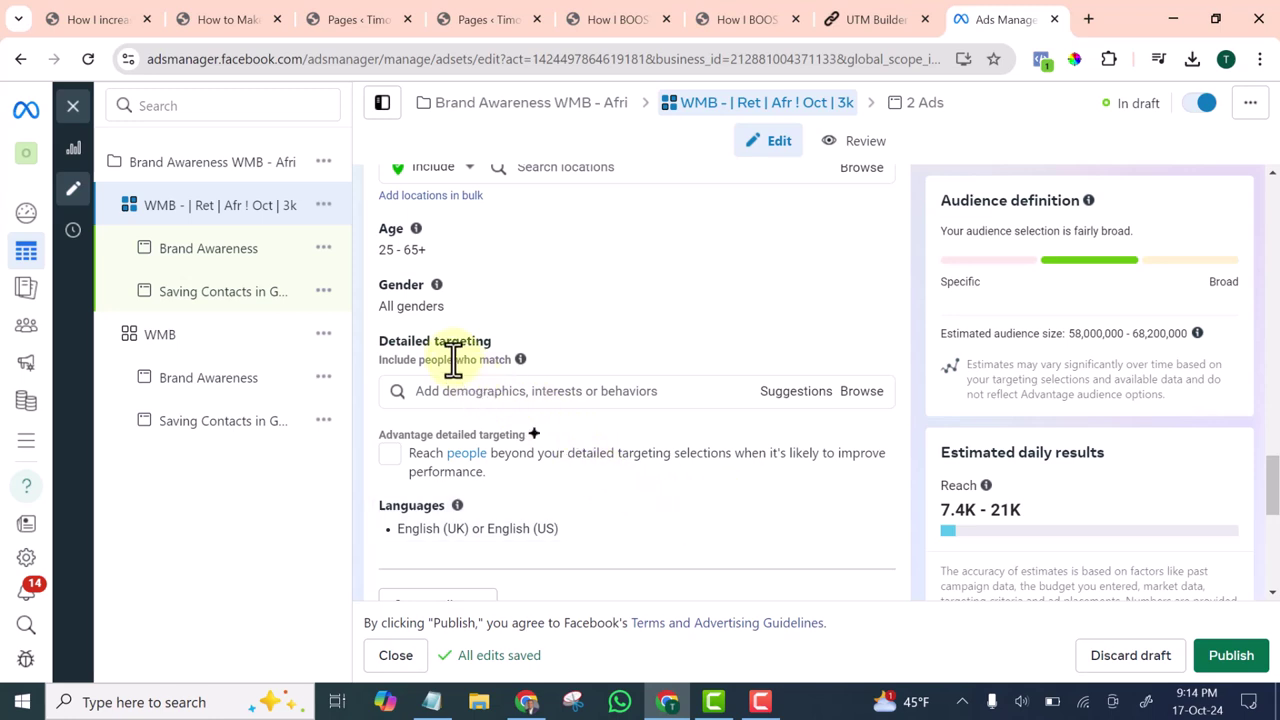
- Review the ad set's custom audience, location, age, gender, detailed targeting, language, beneficiary and placement settings
{"action": "scroll", "coordinate": [452, 360], "scroll_direction": "up", "scroll_amount": 3}
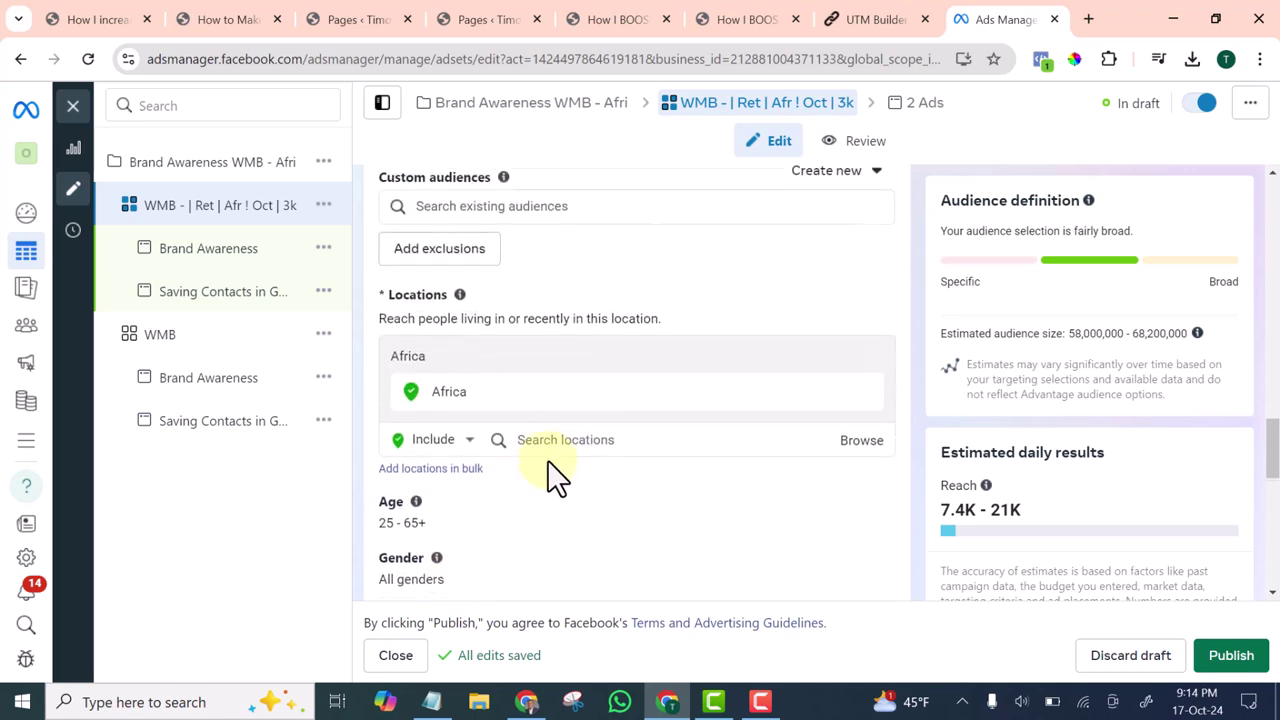
{"action": "scroll", "coordinate": [535, 440], "scroll_direction": "down", "scroll_amount": 4}
{"action": "scroll", "coordinate": [542, 443], "scroll_direction": "down", "scroll_amount": 2}
{"action": "scroll", "coordinate": [542, 443], "scroll_direction": "up", "scroll_amount": 2}
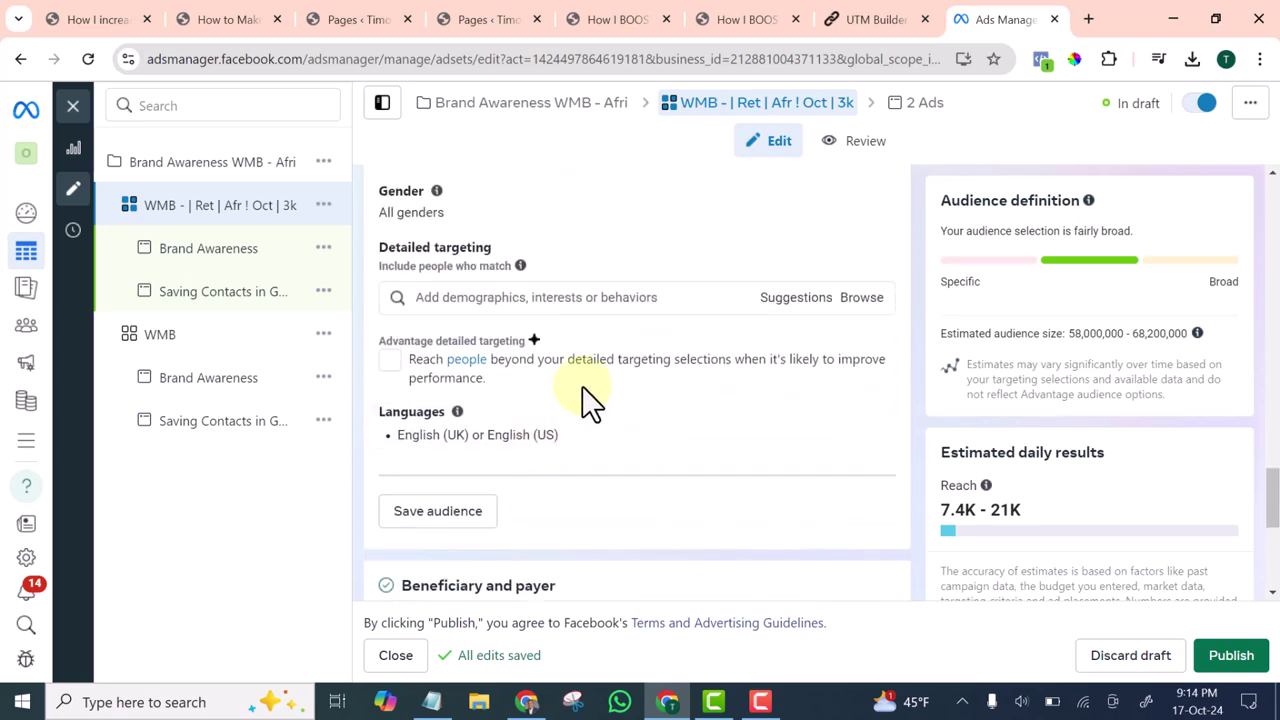
{"action": "scroll", "coordinate": [520, 320], "scroll_direction": "down", "scroll_amount": 4}
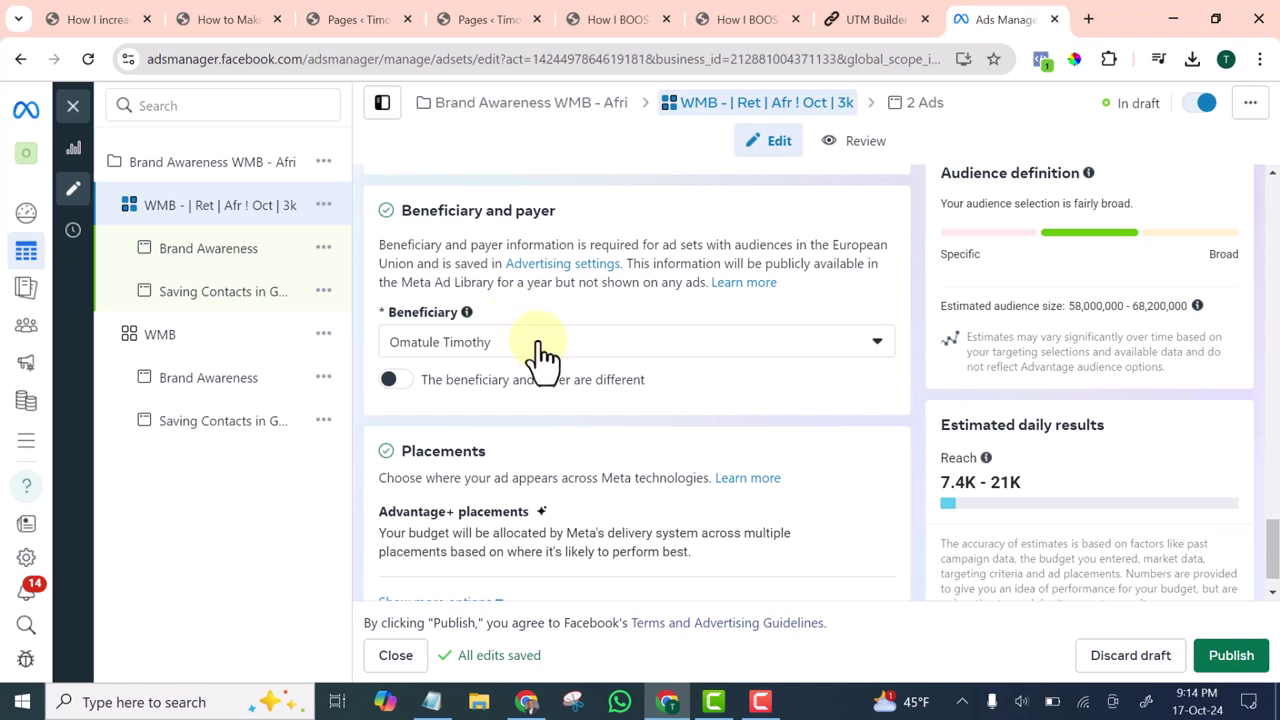
{"action": "scroll", "coordinate": [540, 355], "scroll_direction": "down", "scroll_amount": 1}
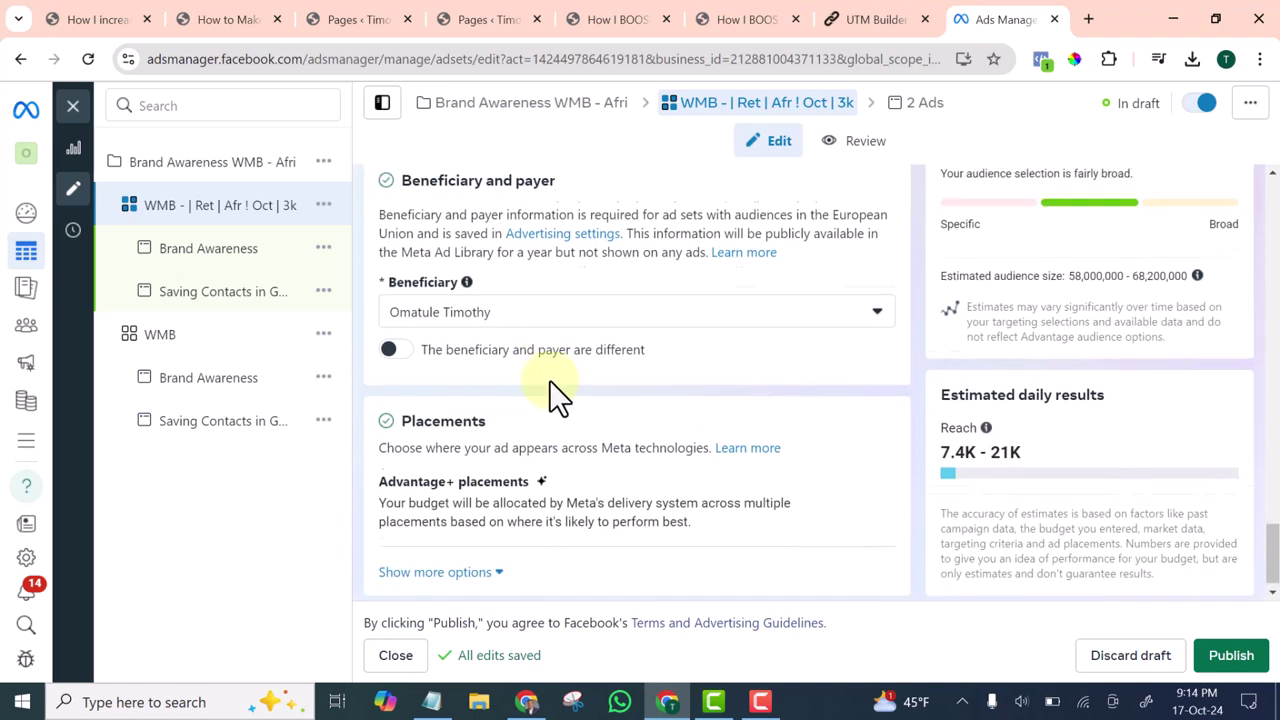
{"action": "scroll", "coordinate": [549, 380], "scroll_direction": "up", "scroll_amount": 5}
{"action": "scroll", "coordinate": [518, 360], "scroll_direction": "up", "scroll_amount": 5}
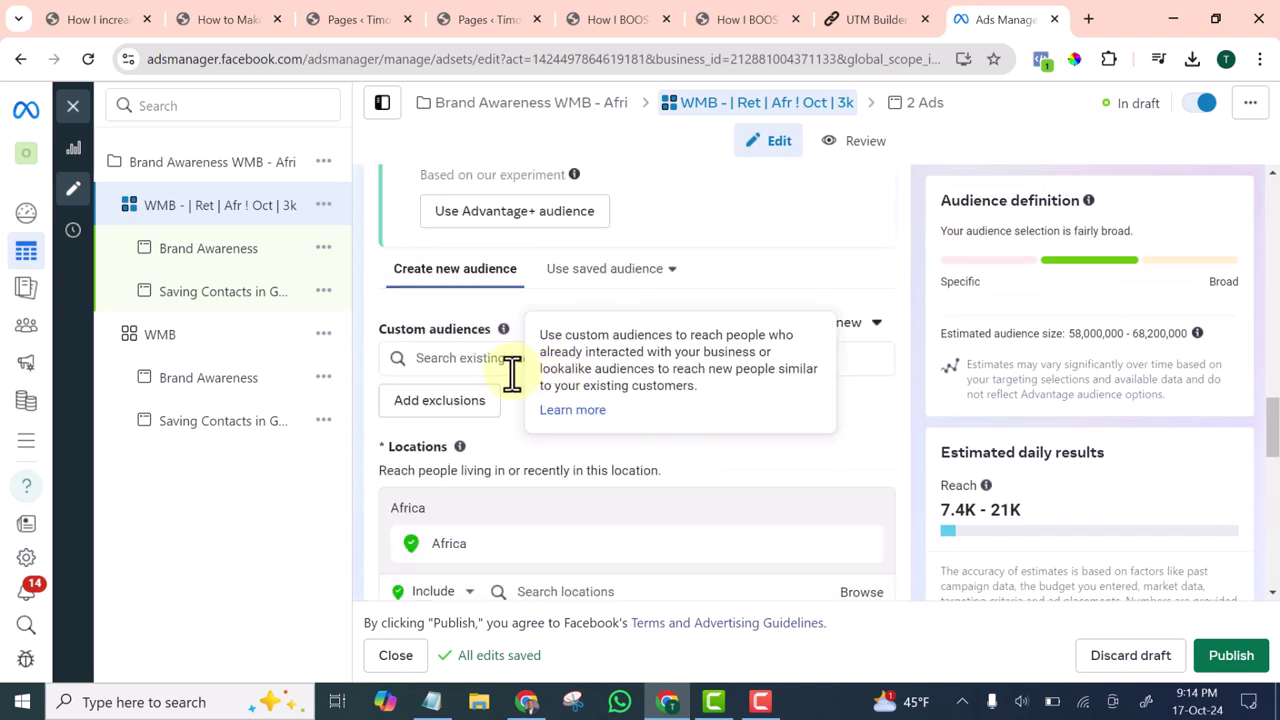
- Include the two existing custom audiences of people who watched the page owner's video to 50 percent
{"action": "left_click", "coordinate": [455, 358]}
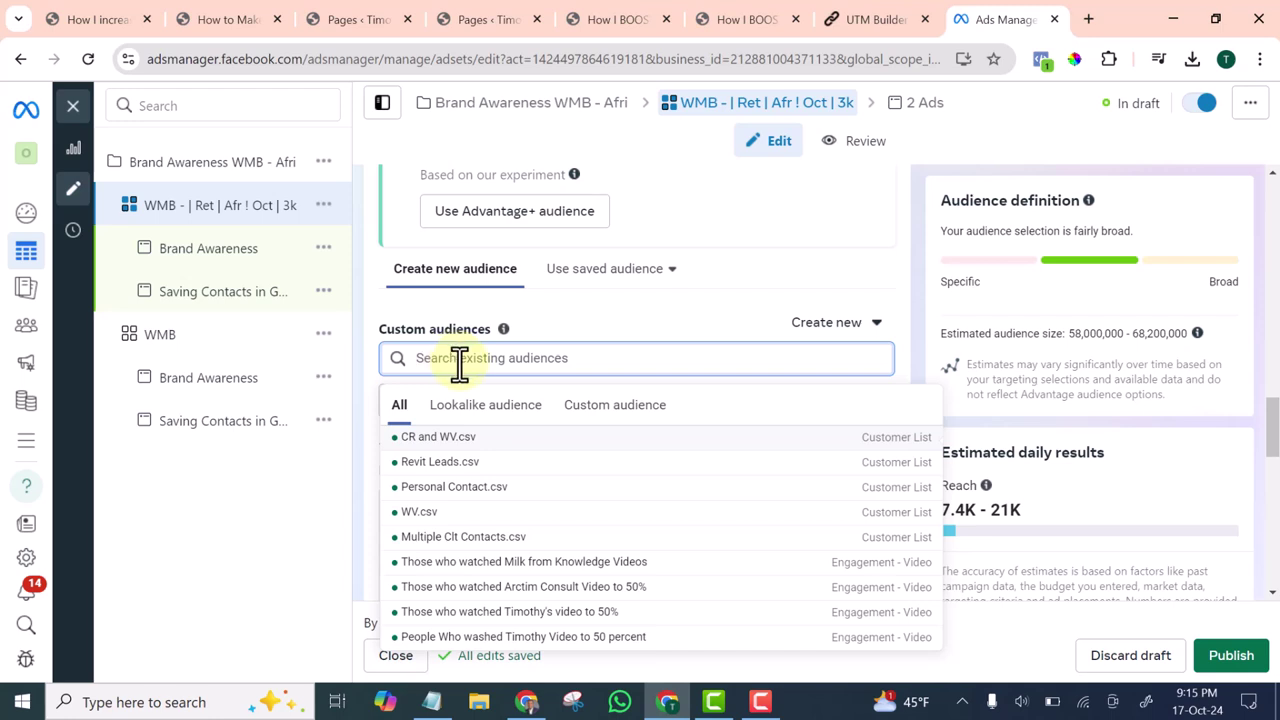
{"action": "left_click", "coordinate": [620, 412]}
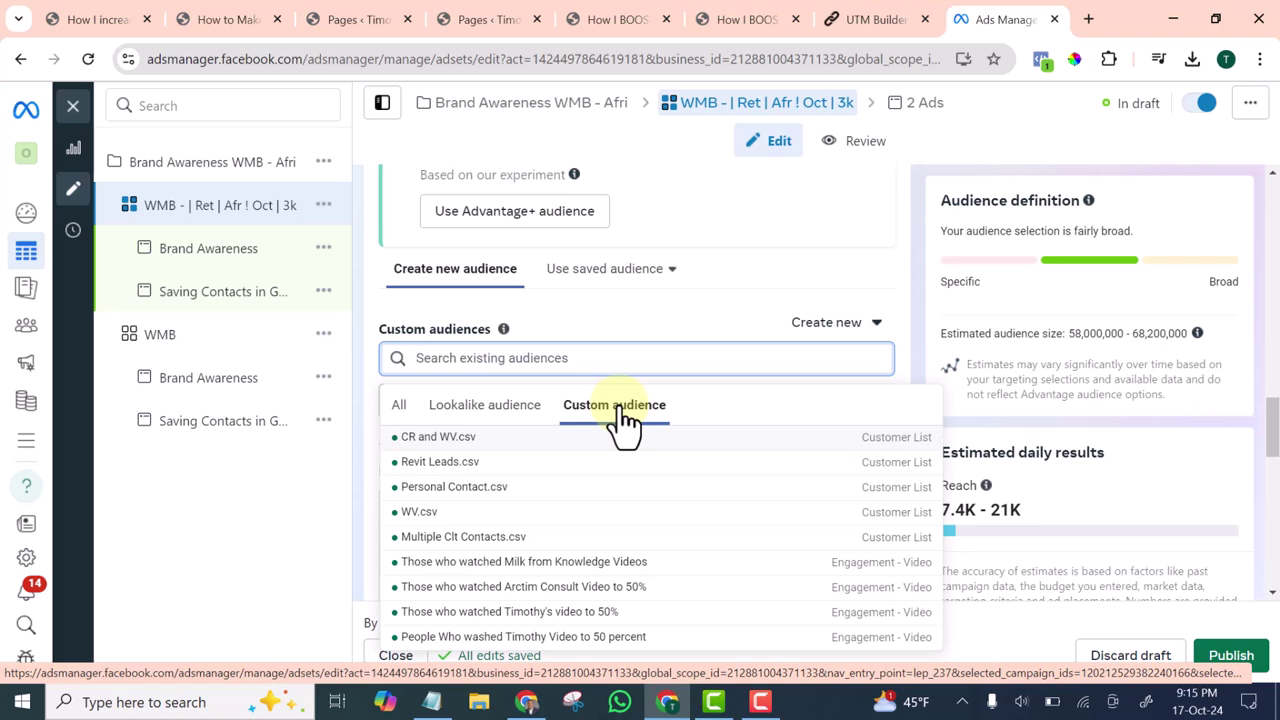
{"action": "scroll", "coordinate": [600, 480], "scroll_direction": "down", "scroll_amount": 3}
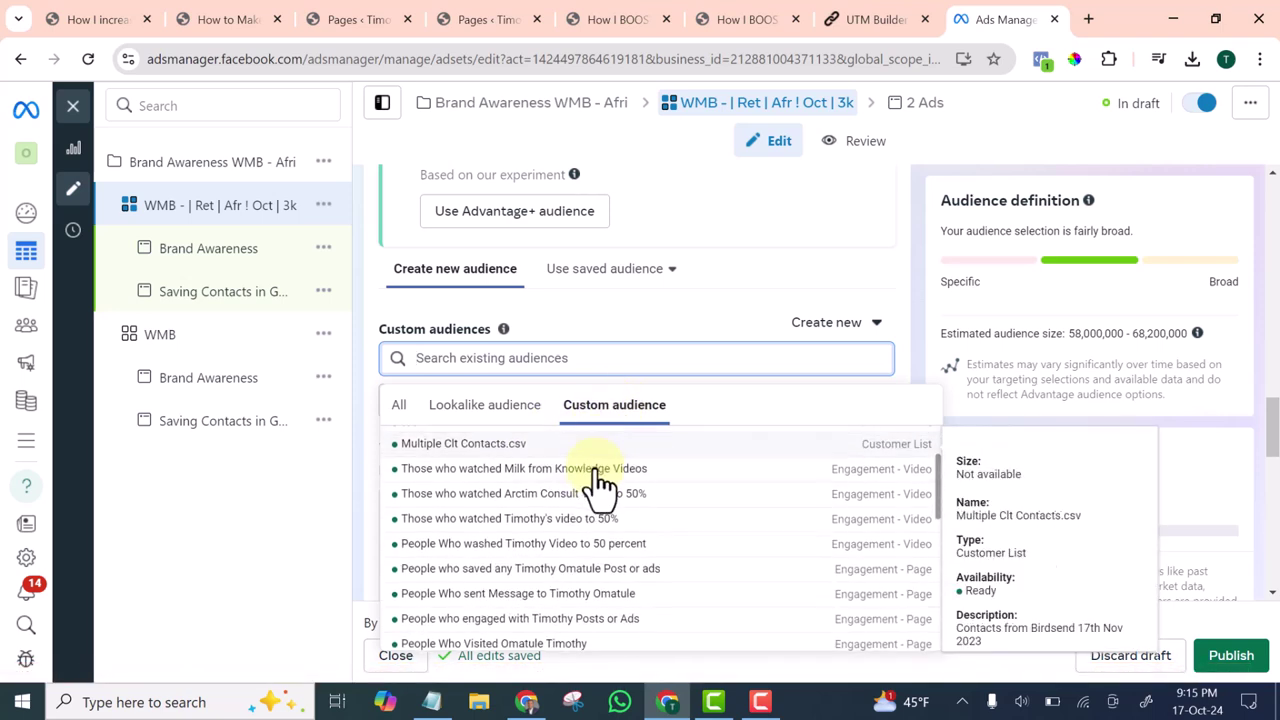
{"action": "scroll", "coordinate": [597, 490], "scroll_direction": "up", "scroll_amount": 3}
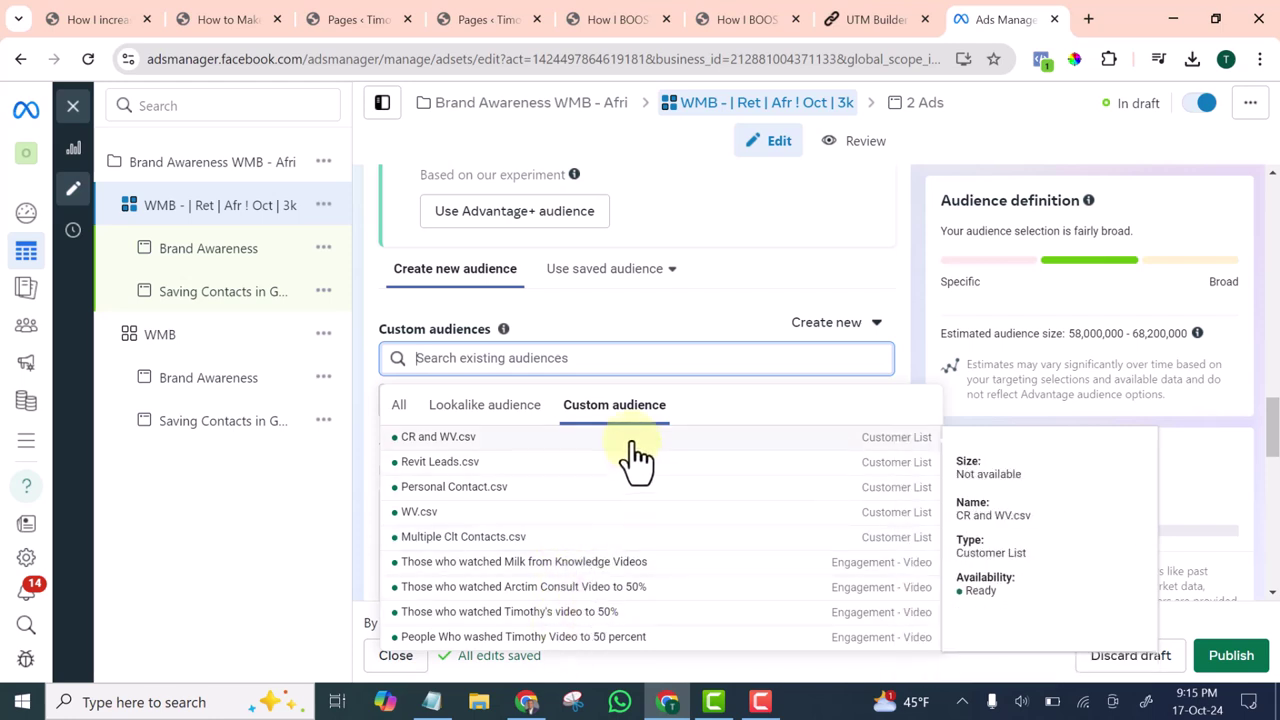
{"action": "scroll", "coordinate": [638, 565], "scroll_direction": "down", "scroll_amount": 1}
{"action": "scroll", "coordinate": [638, 565], "scroll_direction": "down", "scroll_amount": 2}
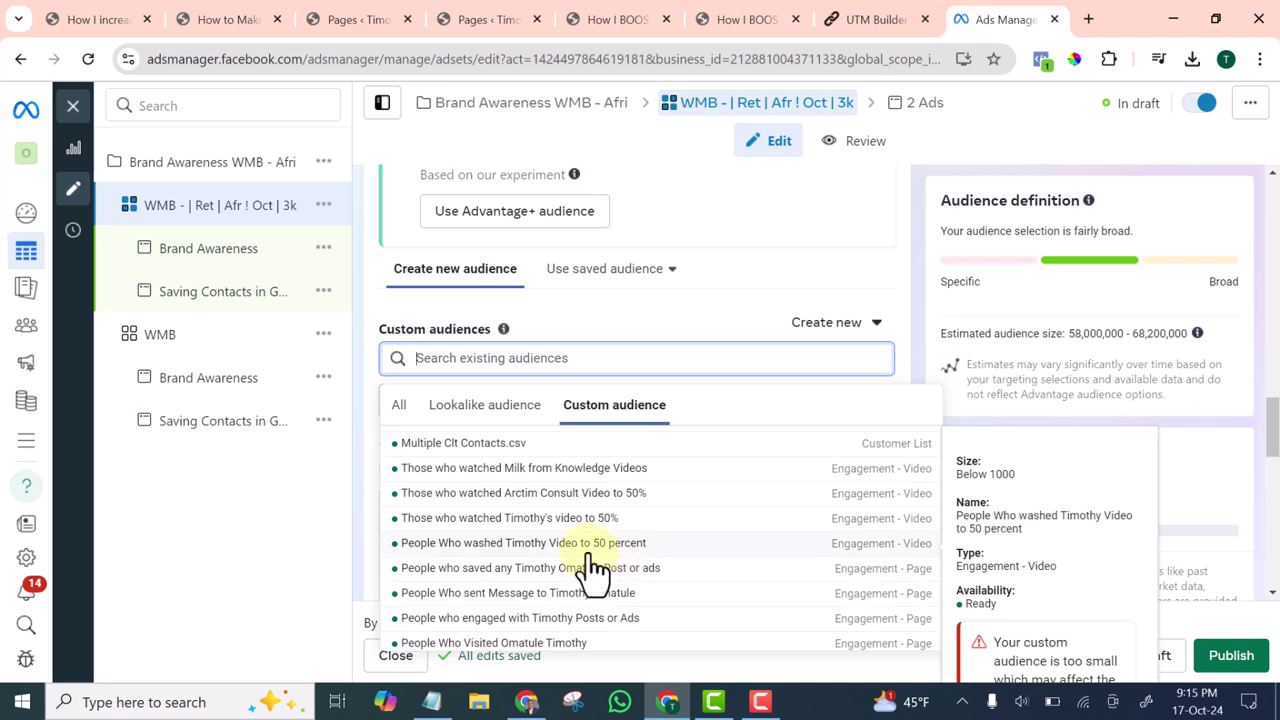
{"action": "left_click", "coordinate": [516, 520]}
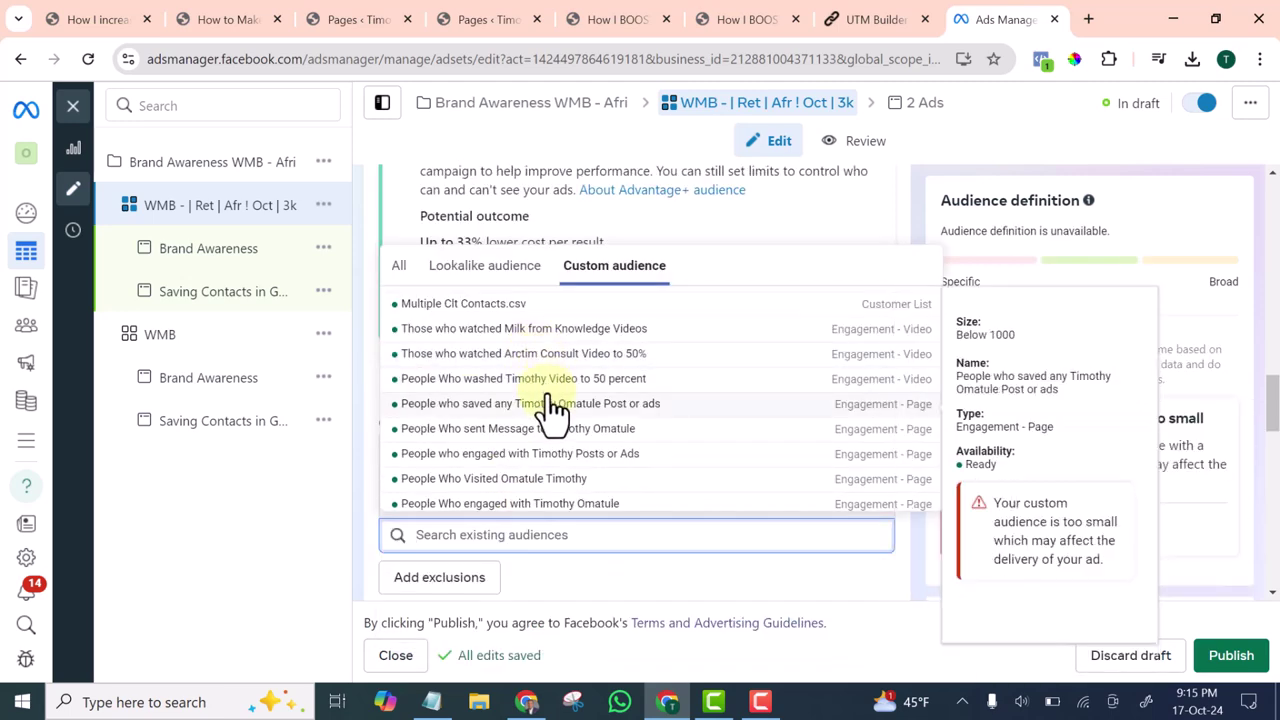
{"action": "left_click", "coordinate": [545, 385]}
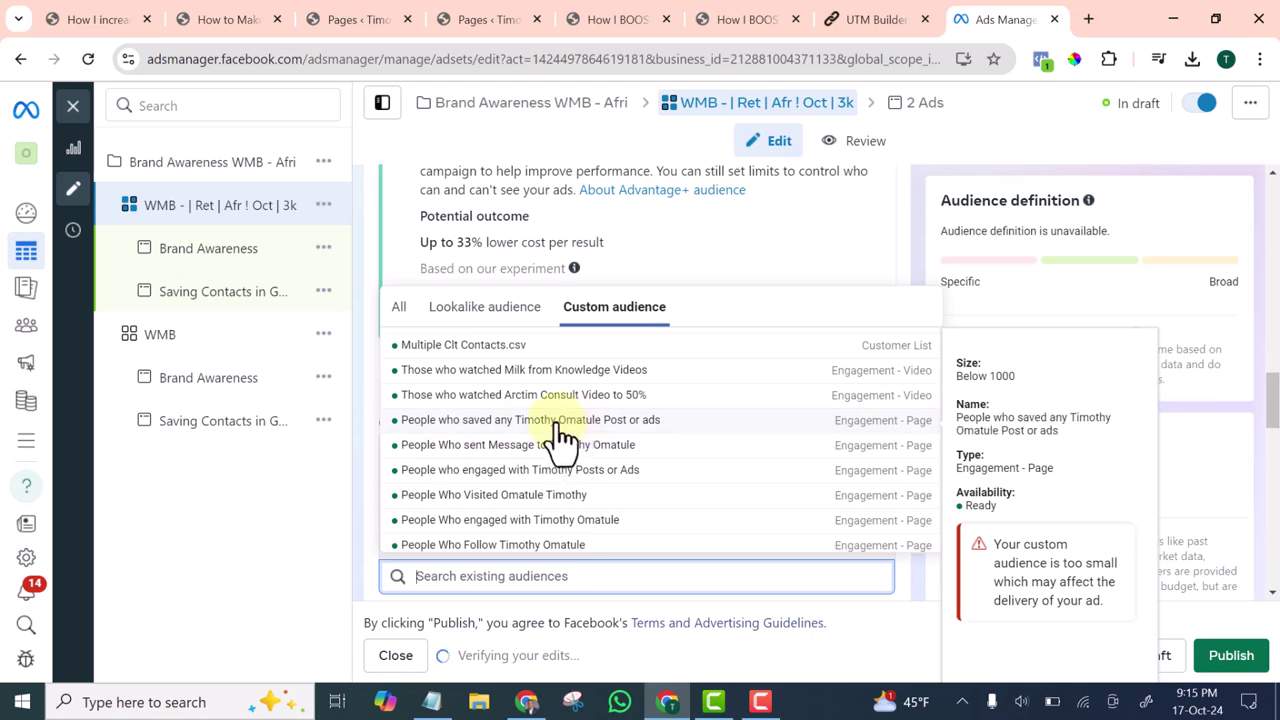
- Include the page owner's six page-engagement audiences: saved posts or ads, sent a message, engaged with posts or ads, visited, engaged with the page, and followers
{"action": "left_click", "coordinate": [554, 418]}
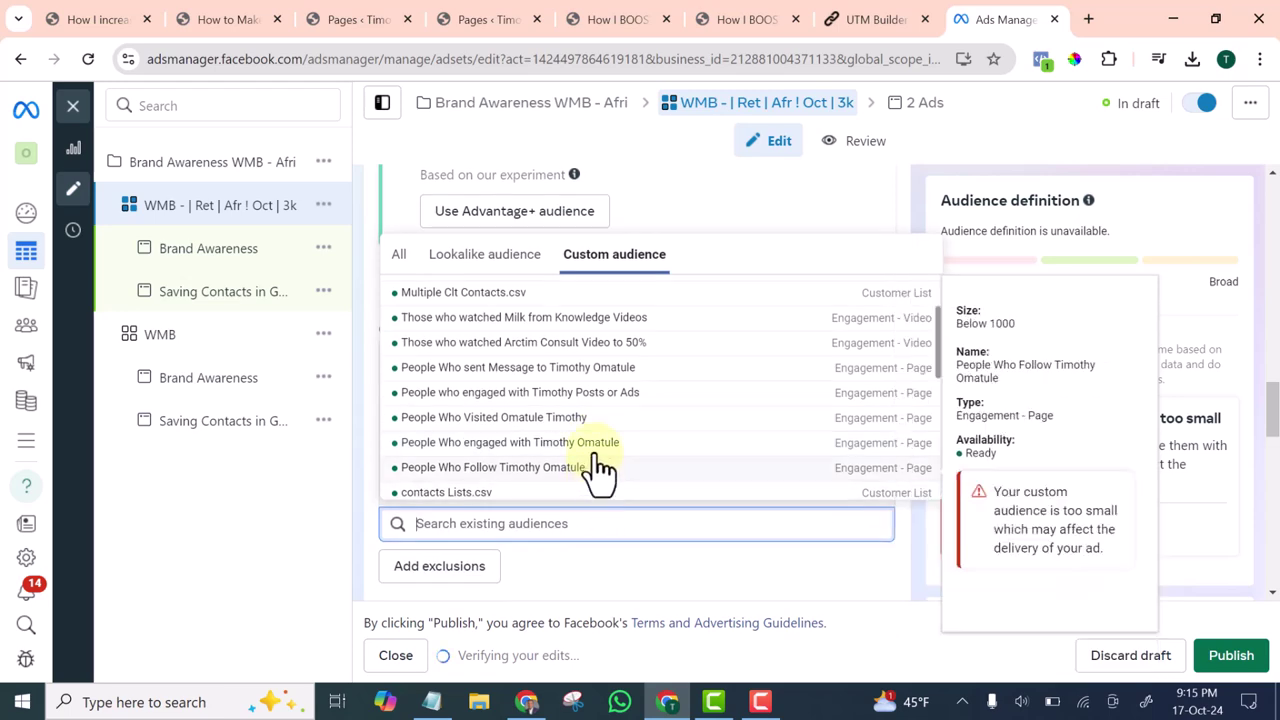
{"action": "left_click", "coordinate": [537, 368]}
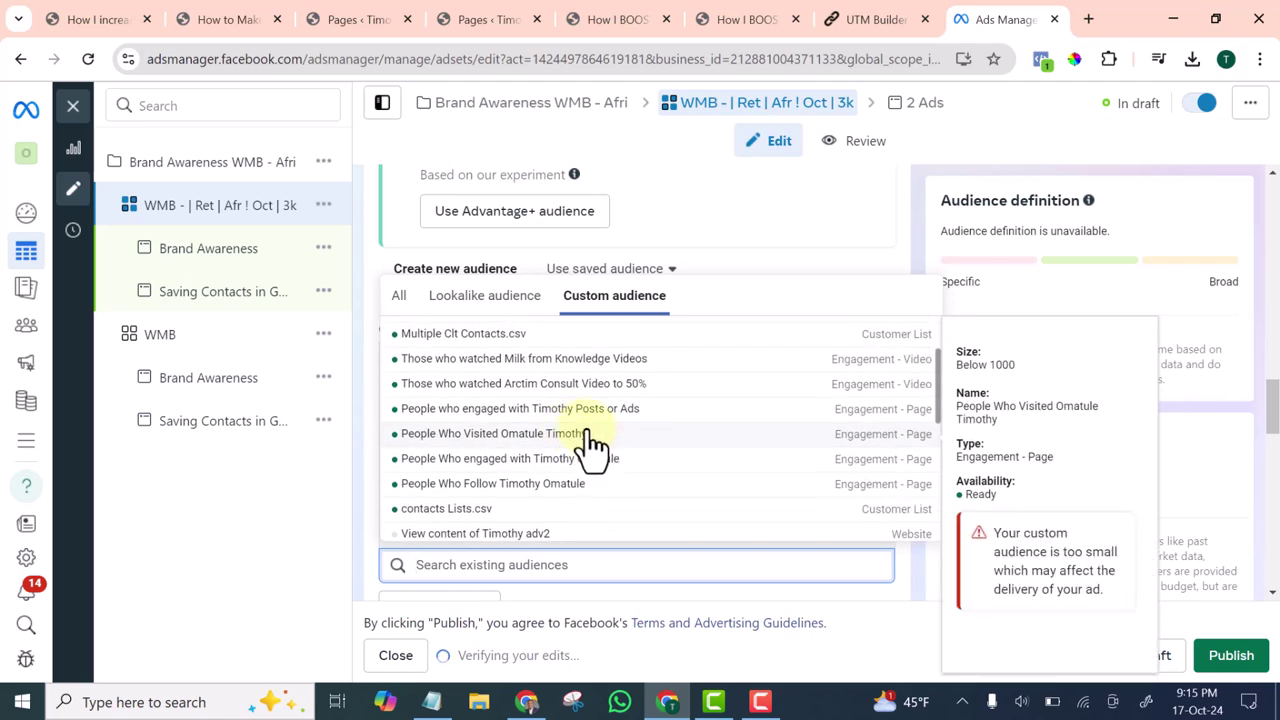
{"action": "left_click", "coordinate": [565, 418]}
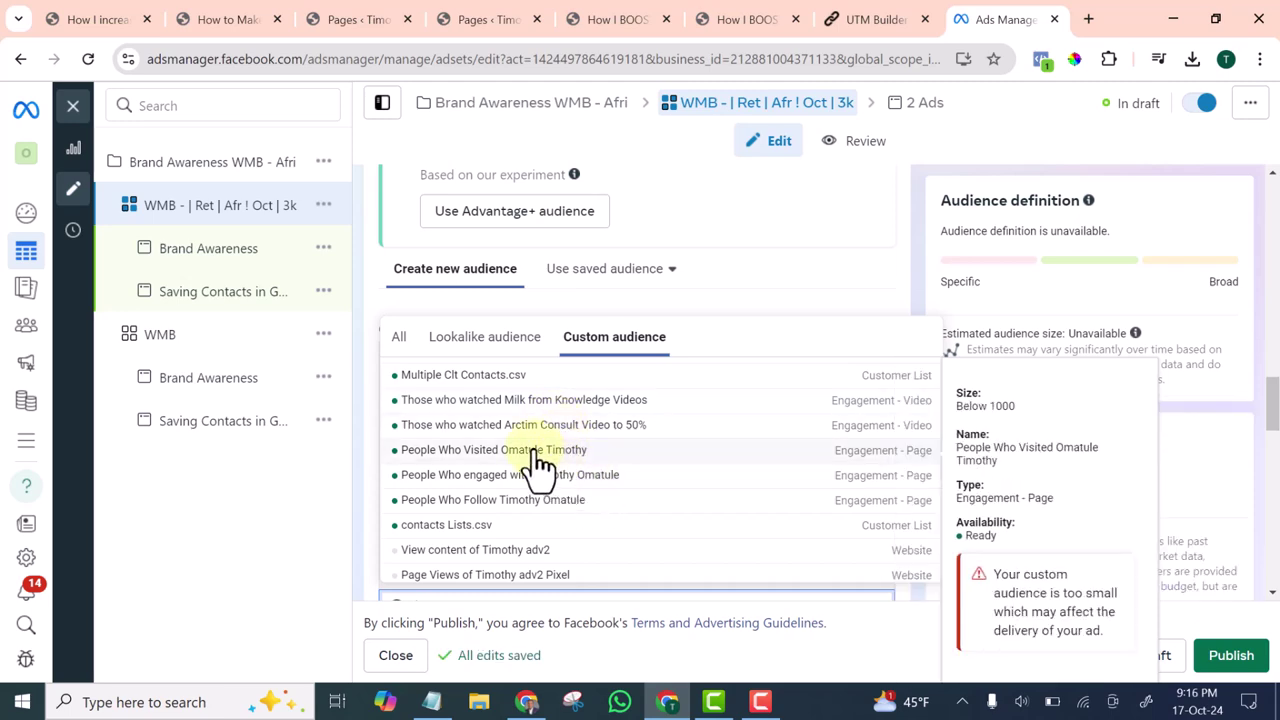
{"action": "left_click", "coordinate": [534, 450]}
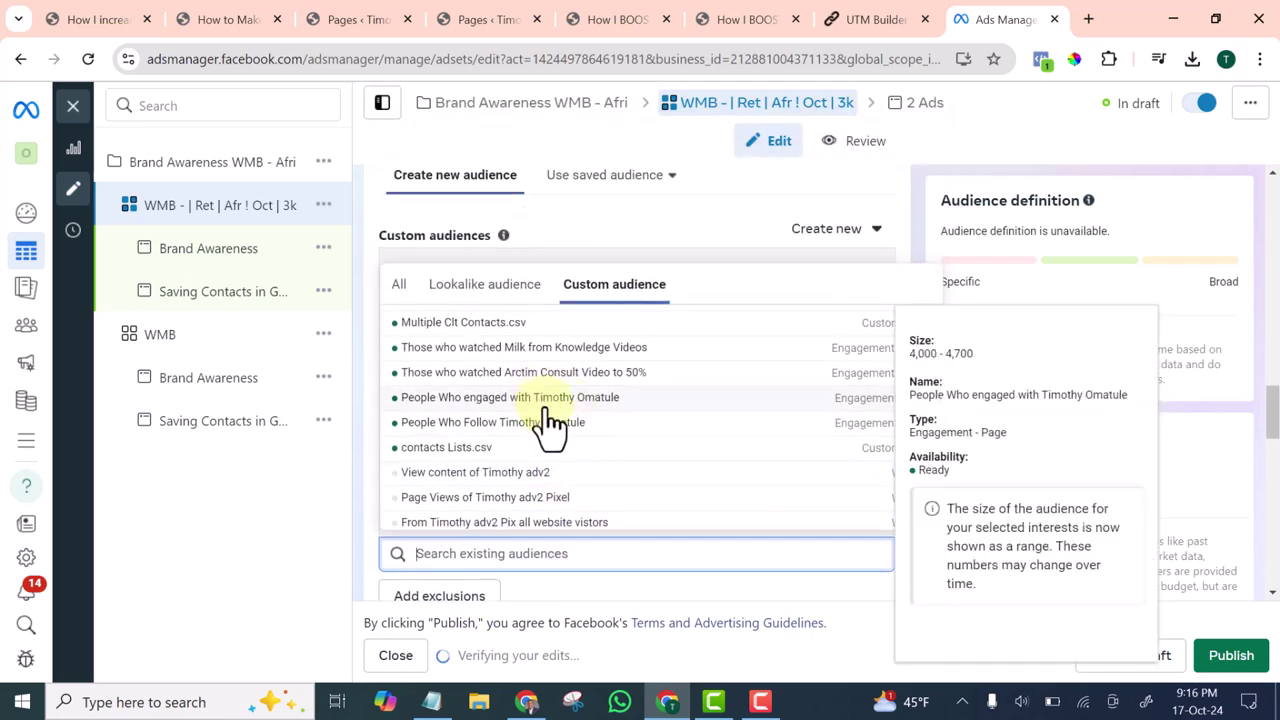
{"action": "left_click", "coordinate": [541, 398]}
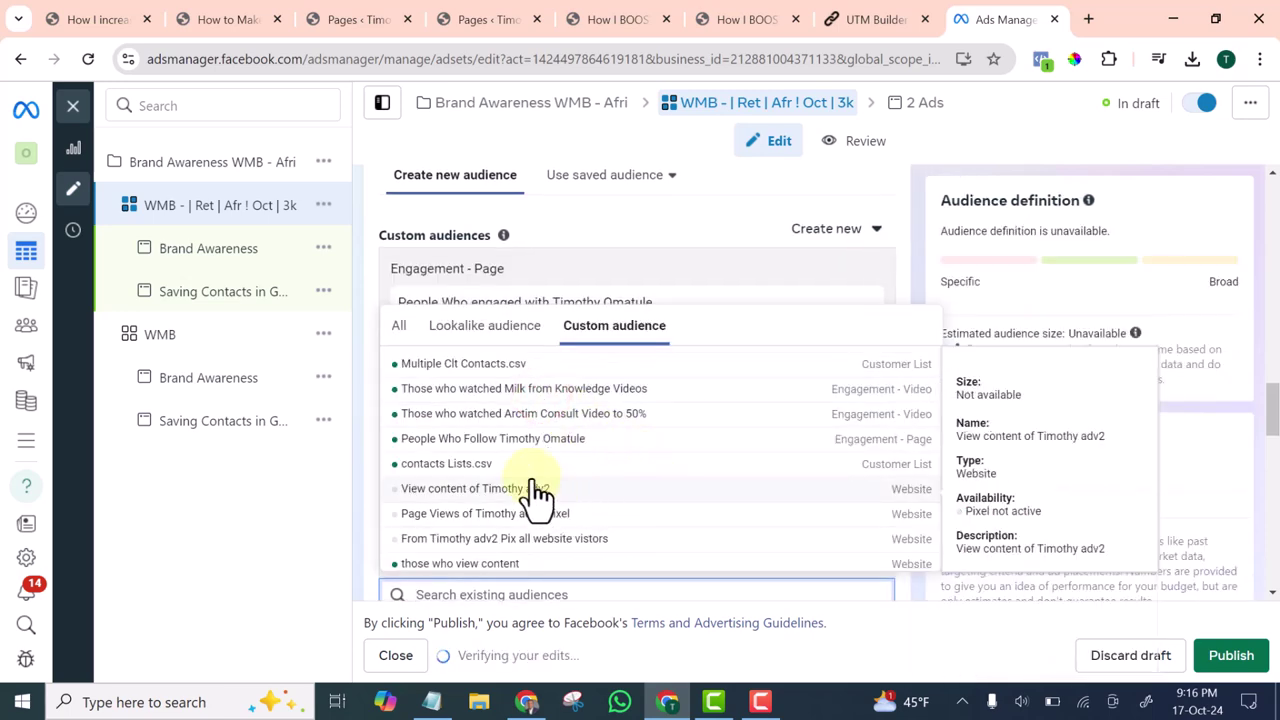
{"action": "left_click", "coordinate": [514, 441]}
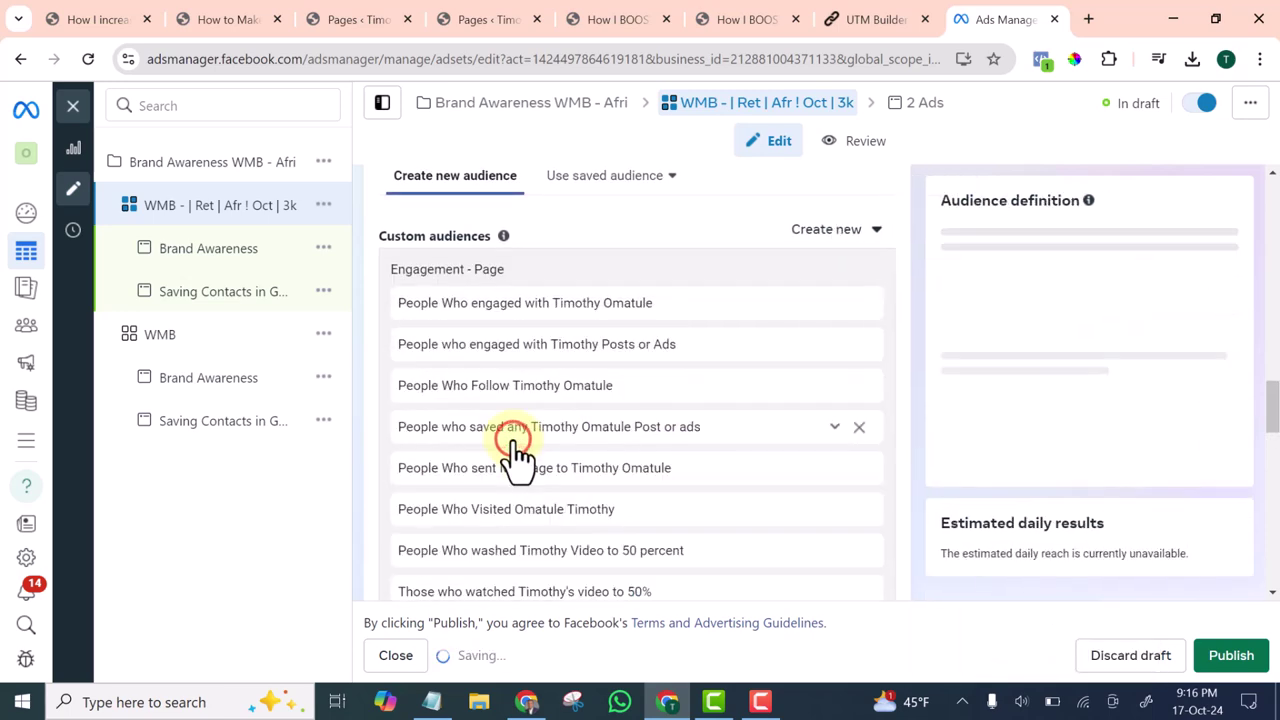
- Include the adv2 view-content and Page Views pixel website audiences, plus the customer lists Multiple Clt Contacts.csv and WV.csv
{"action": "left_click", "coordinate": [572, 497]}
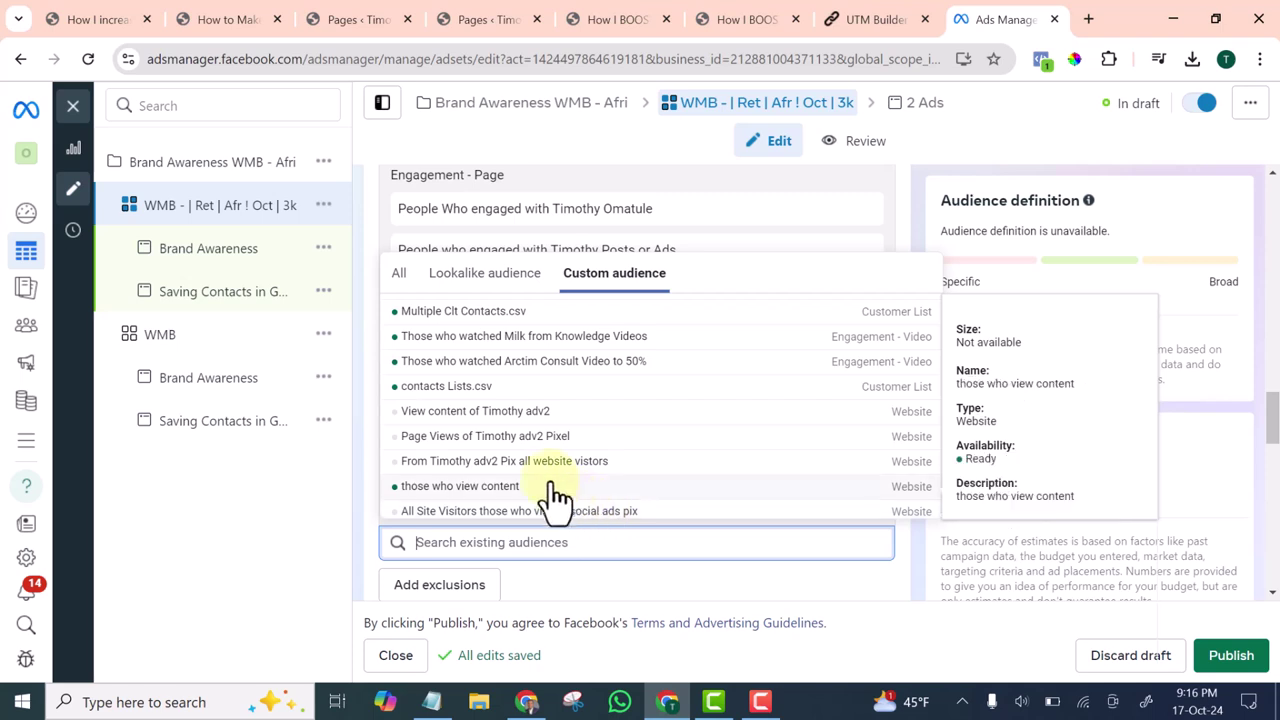
{"action": "left_click", "coordinate": [523, 411]}
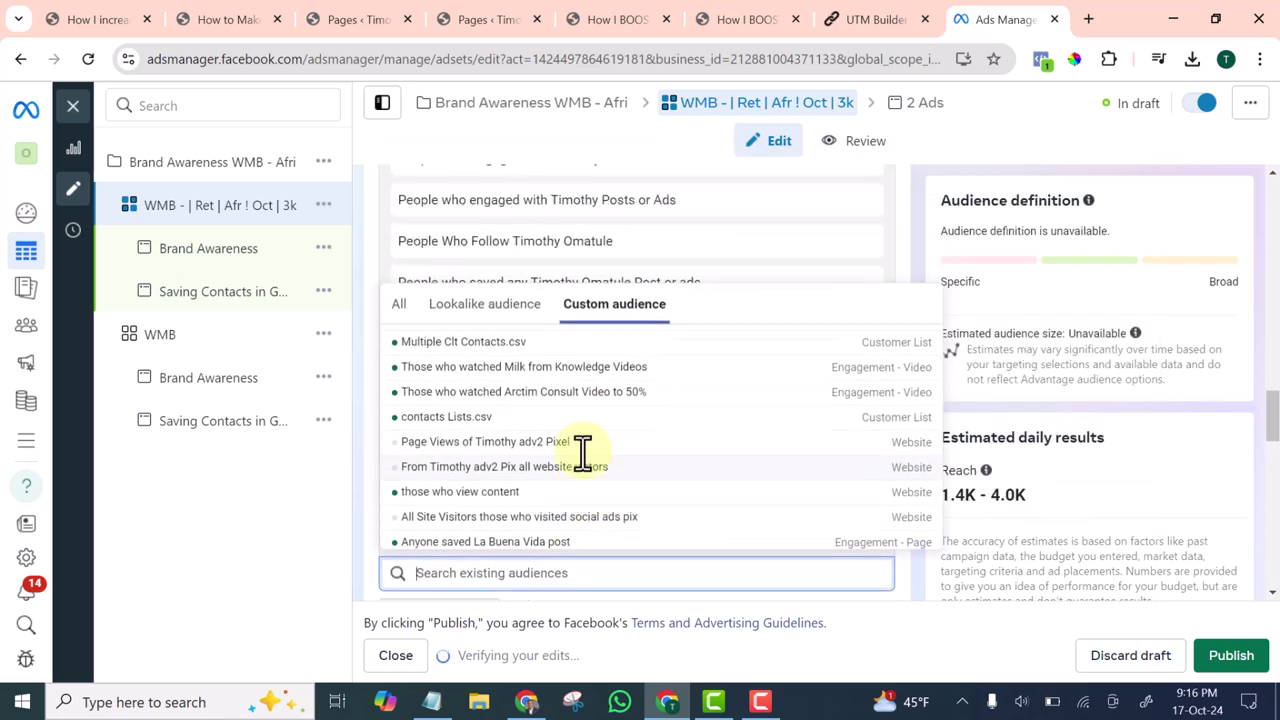
{"action": "left_click", "coordinate": [626, 500]}
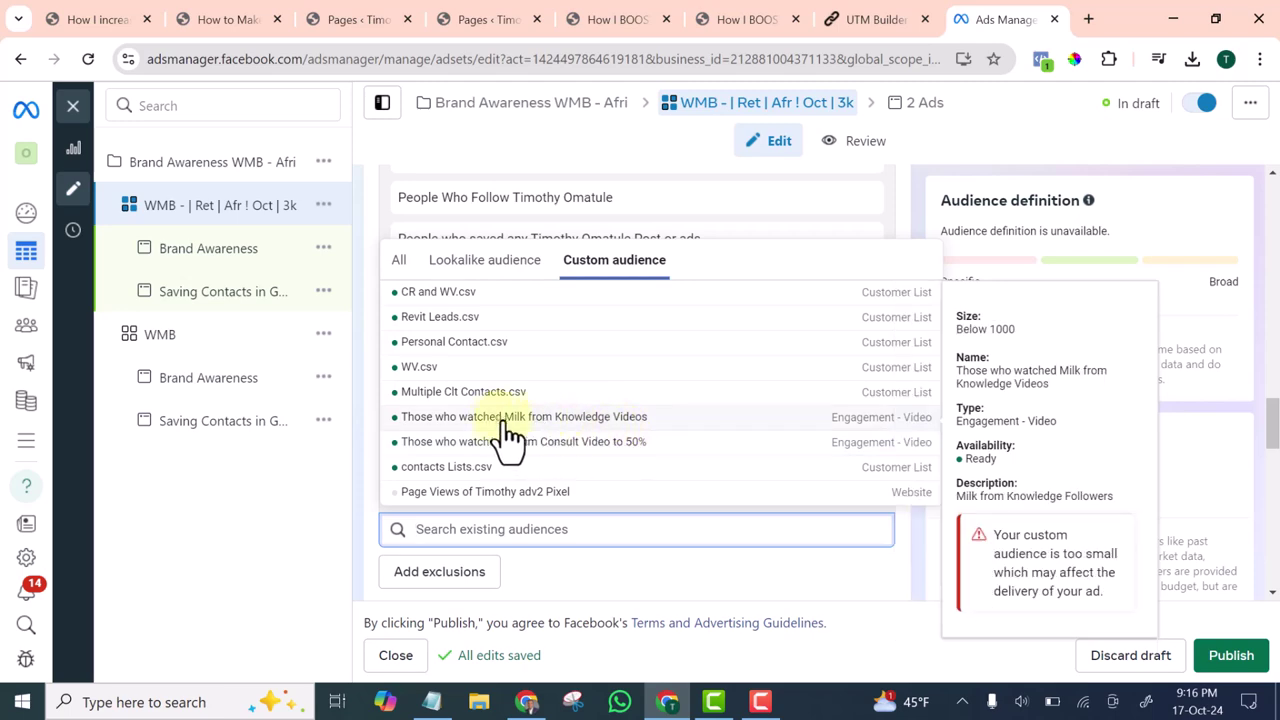
{"action": "left_click", "coordinate": [483, 392]}
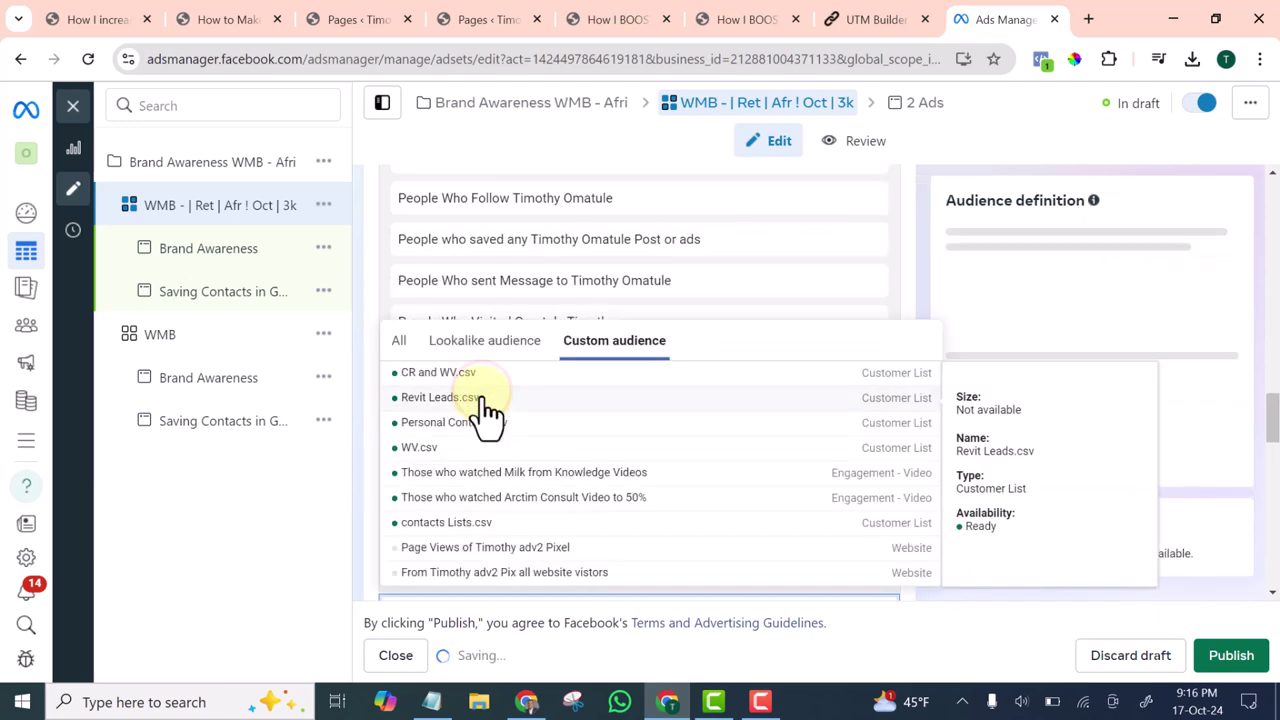
{"action": "left_click", "coordinate": [420, 450]}
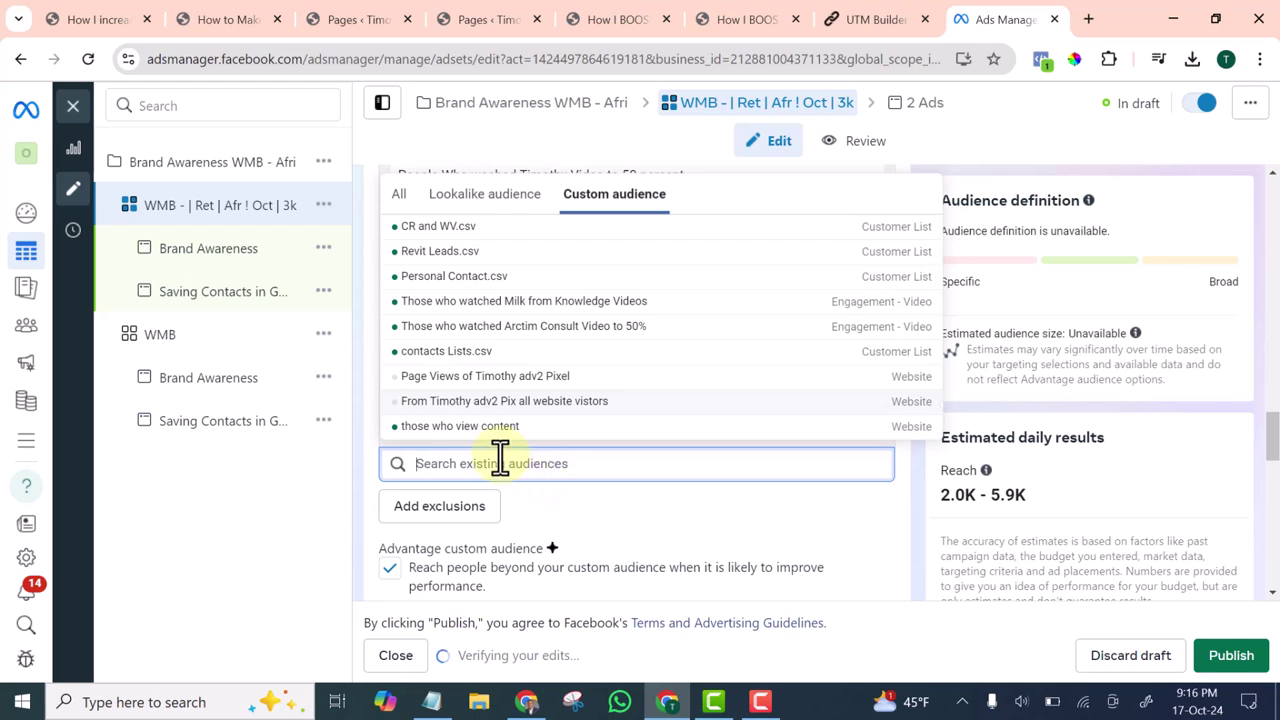
{"action": "mouse_move", "coordinate": [515, 432]}
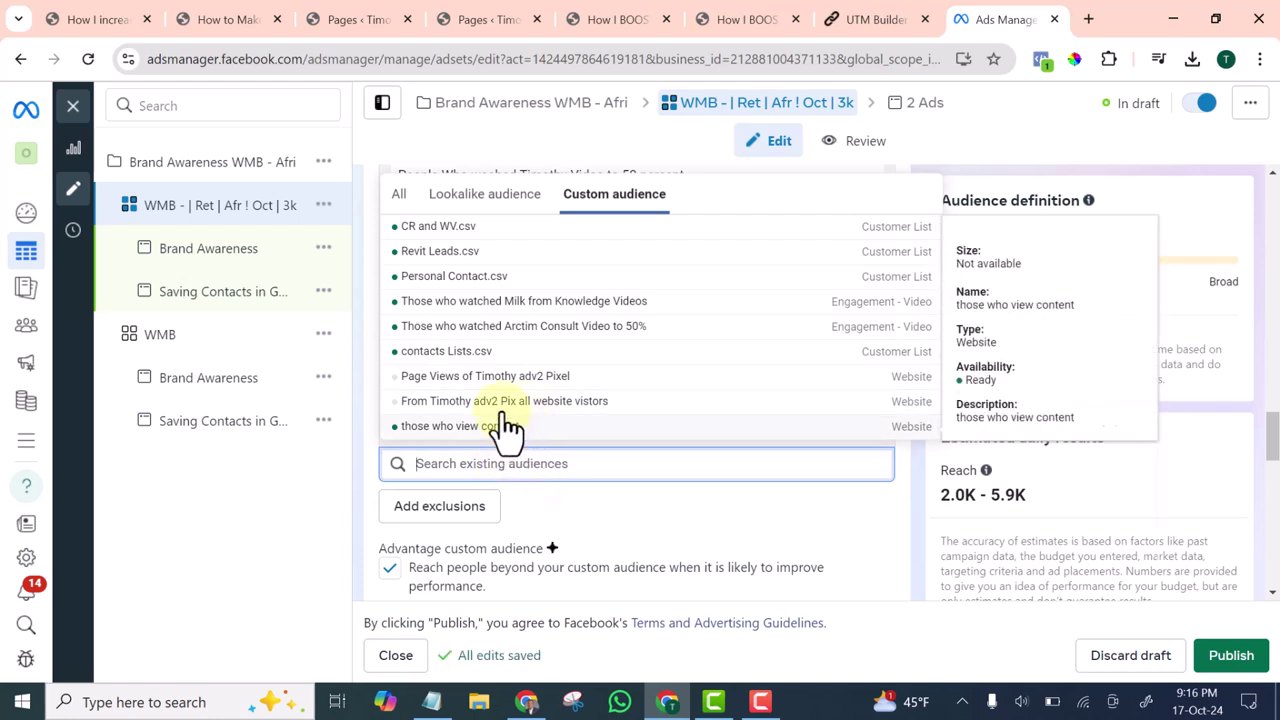
{"action": "left_click", "coordinate": [483, 376]}
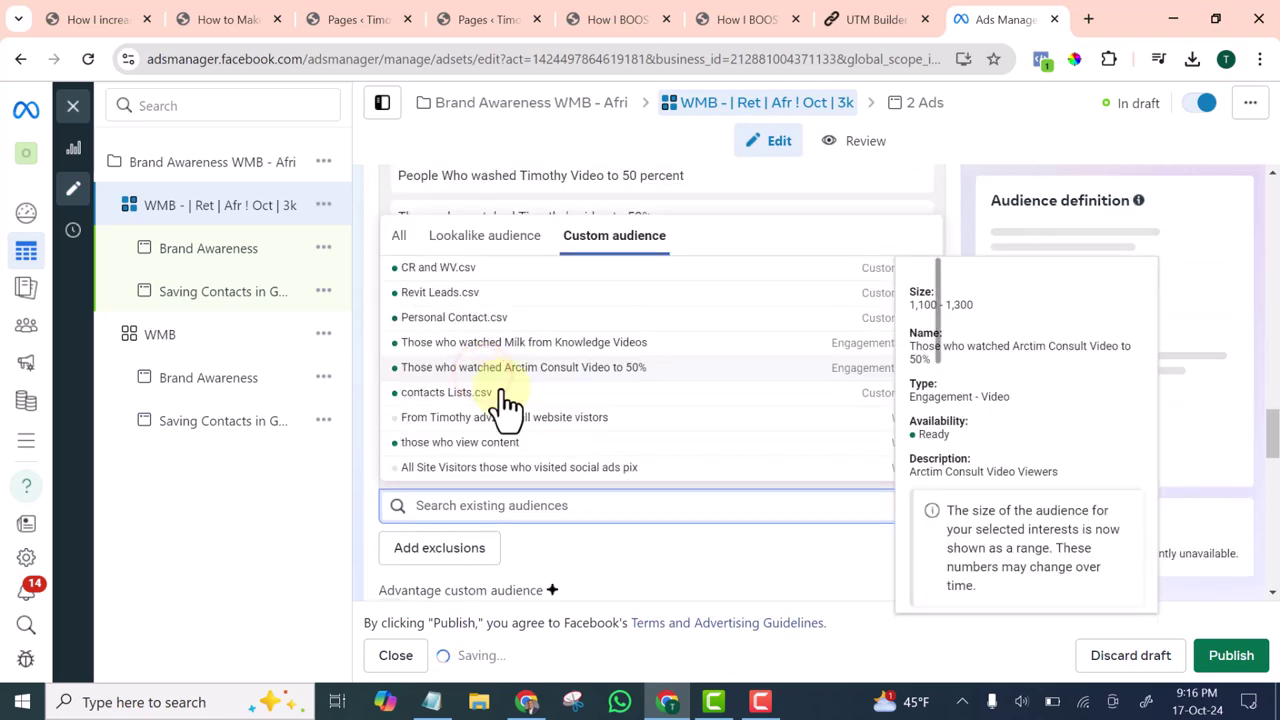
- Include the custom audiences of people who engaged with the owner's Instagram page and "Those who watched our video to 25 percent"
{"action": "scroll", "coordinate": [505, 420], "scroll_direction": "down", "scroll_amount": 2}
{"action": "scroll", "coordinate": [587, 395], "scroll_direction": "down", "scroll_amount": 3}
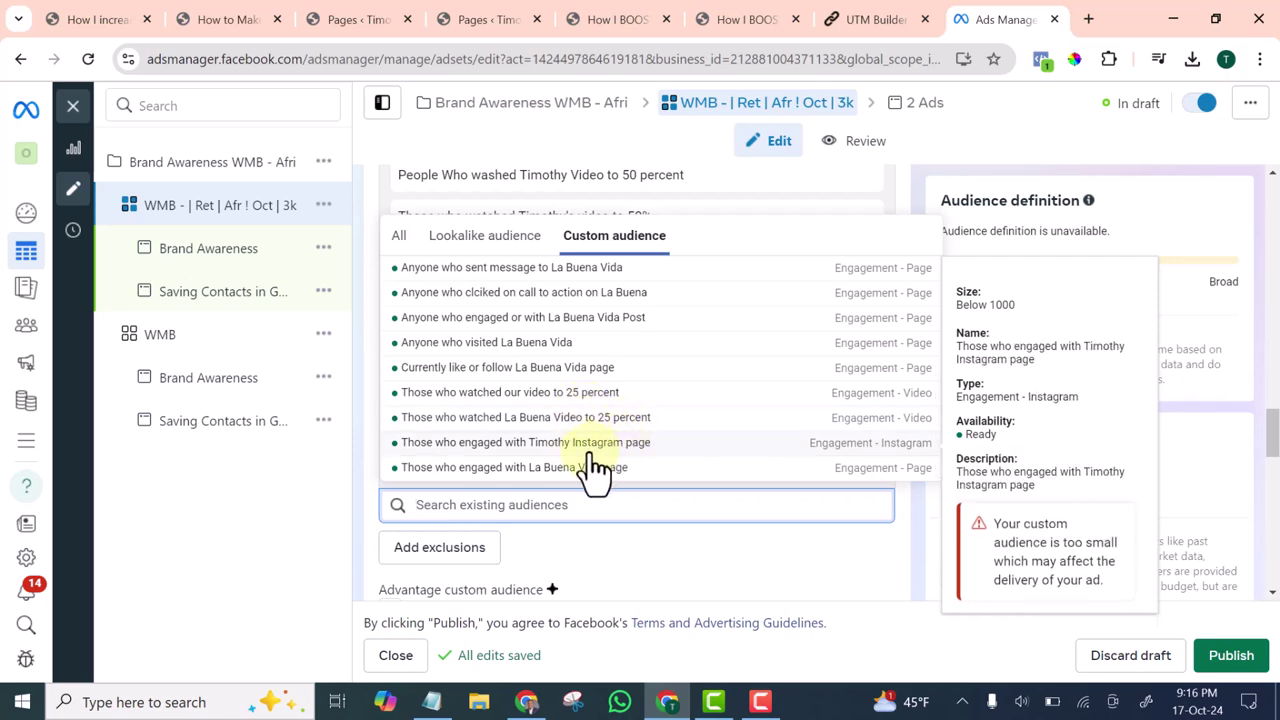
{"action": "left_click", "coordinate": [553, 455]}
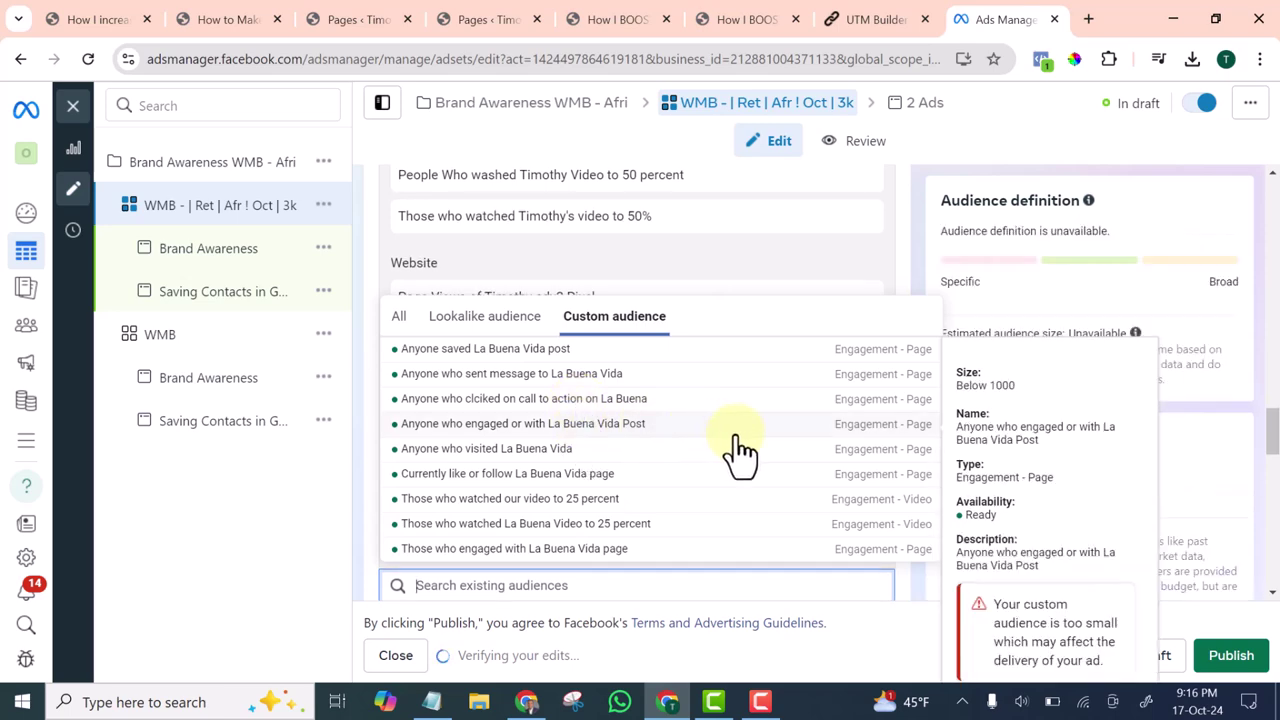
{"action": "scroll", "coordinate": [390, 350], "scroll_direction": "down", "scroll_amount": 2}
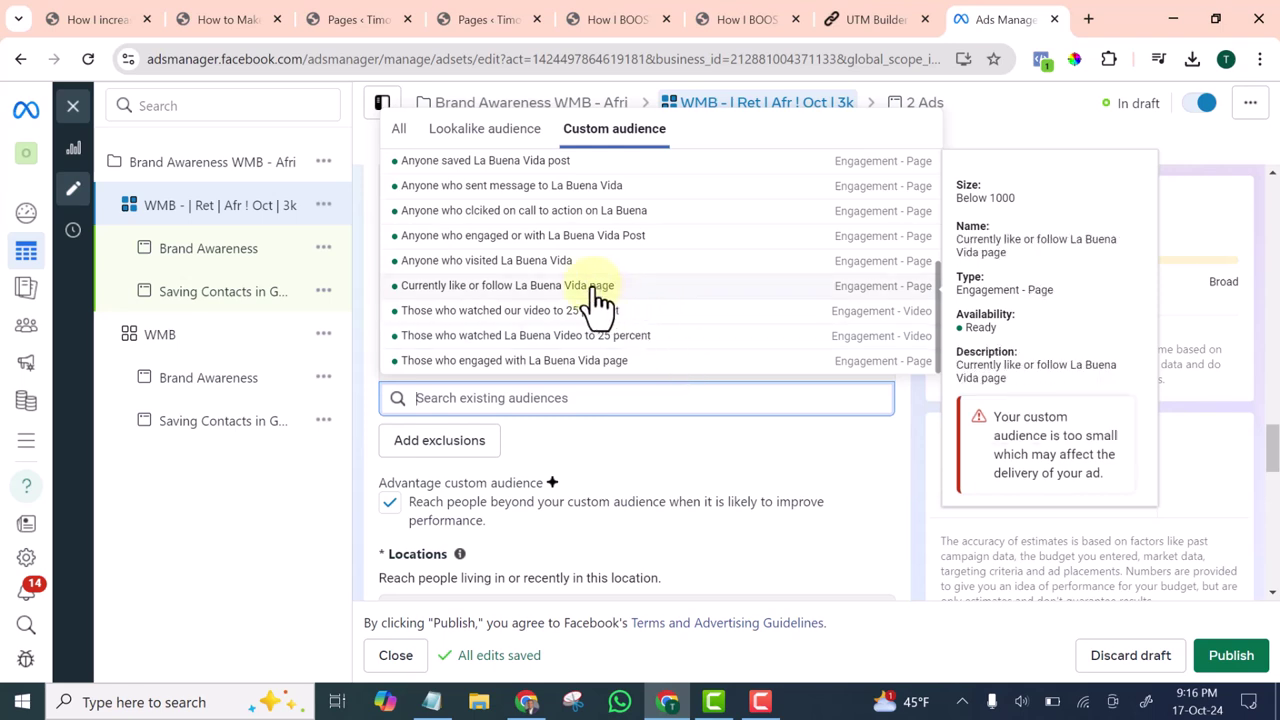
{"action": "left_click", "coordinate": [491, 311]}
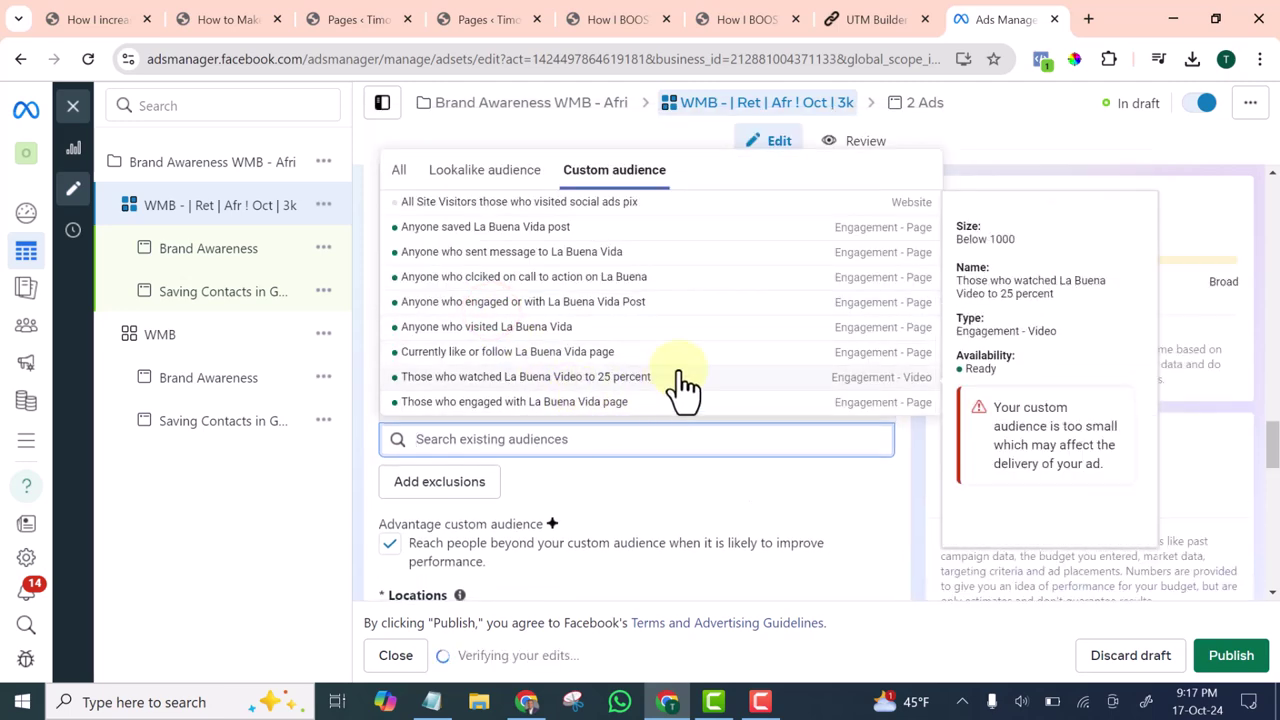
- Include the website audience "All Site Visitors those who visited social ads pix" and check the remaining custom audiences
{"action": "scroll", "coordinate": [488, 391], "scroll_direction": "up", "scroll_amount": 2}
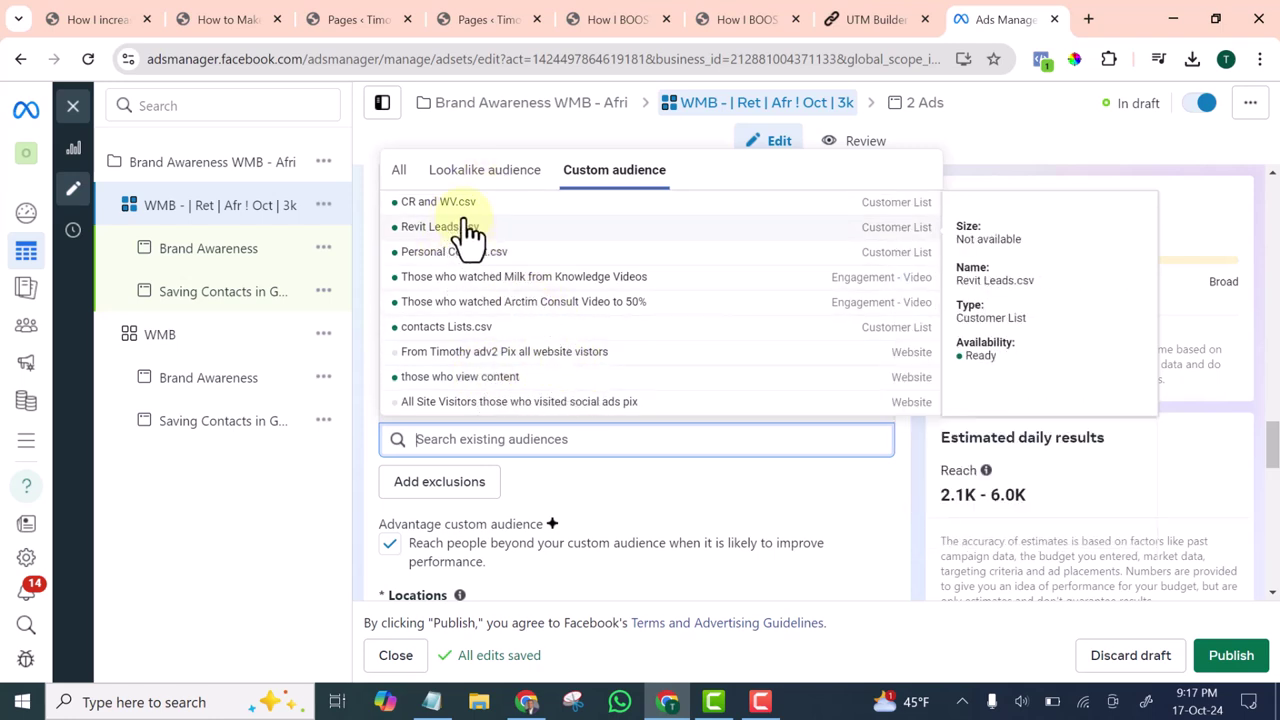
{"action": "scroll", "coordinate": [466, 250], "scroll_direction": "down", "scroll_amount": 2}
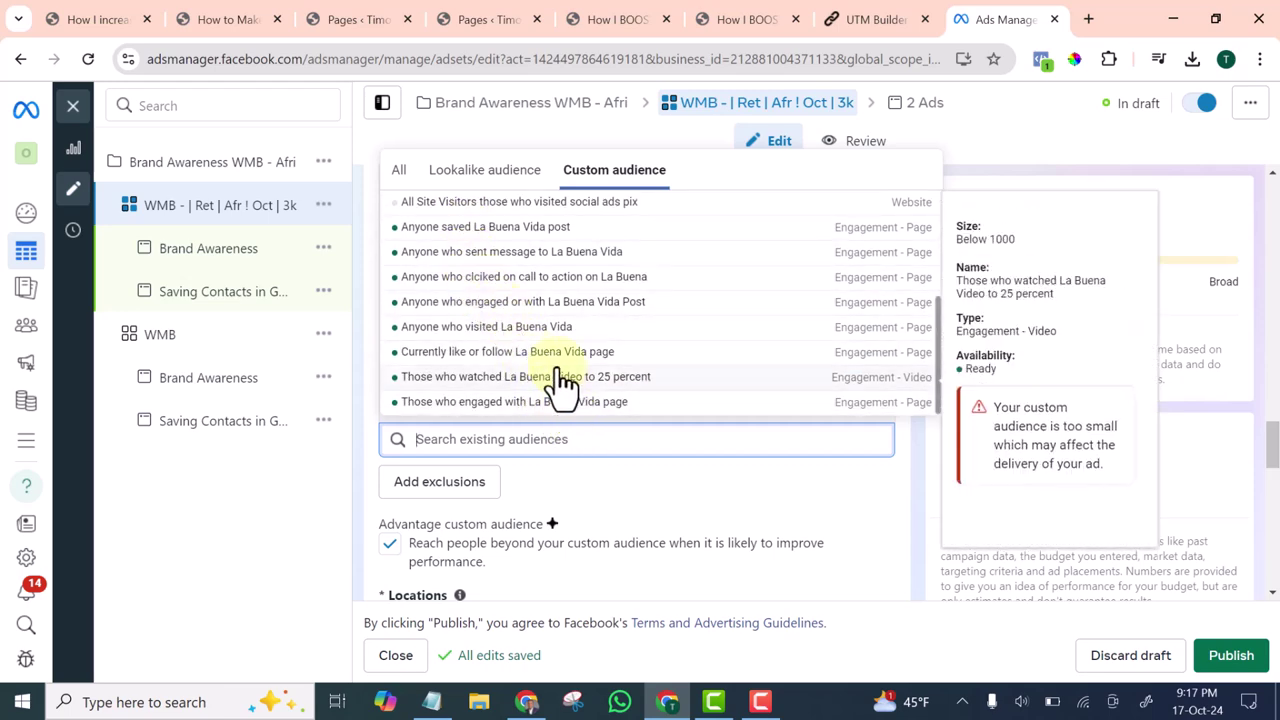
{"action": "scroll", "coordinate": [527, 295], "scroll_direction": "up", "scroll_amount": 2}
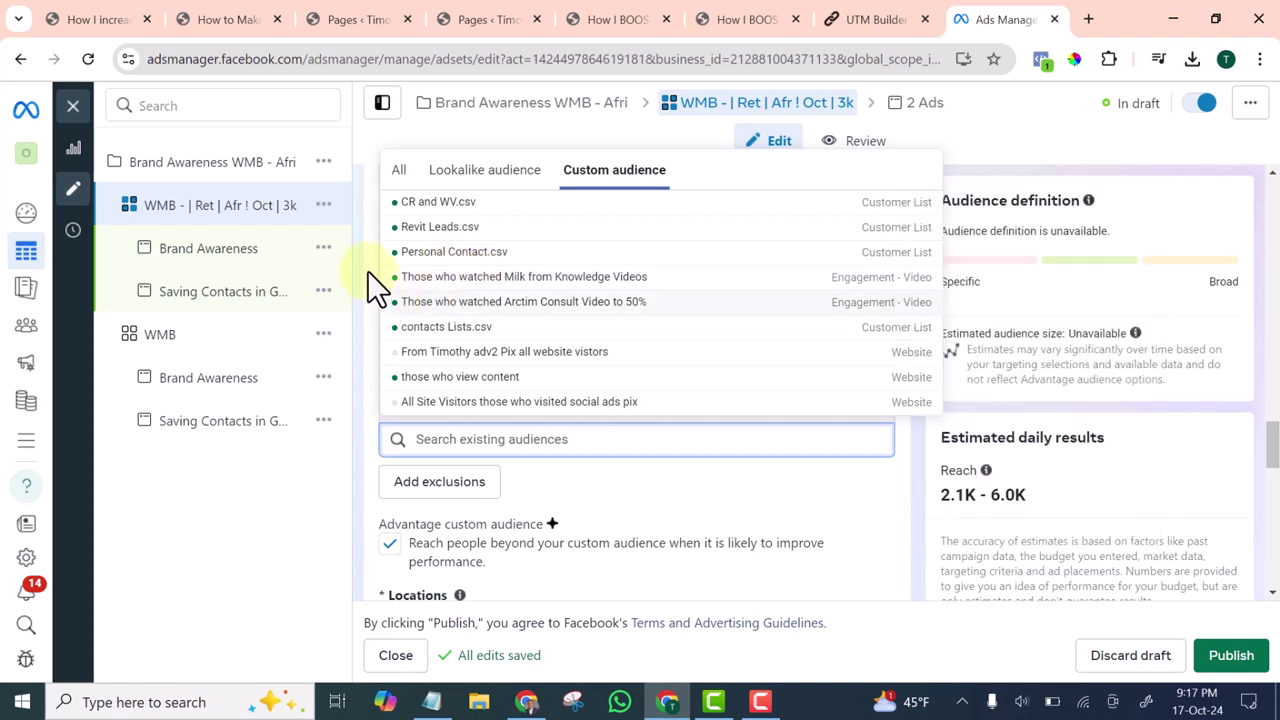
{"action": "left_click", "coordinate": [545, 404]}
{"action": "scroll", "coordinate": [575, 405], "scroll_direction": "down", "scroll_amount": 3}
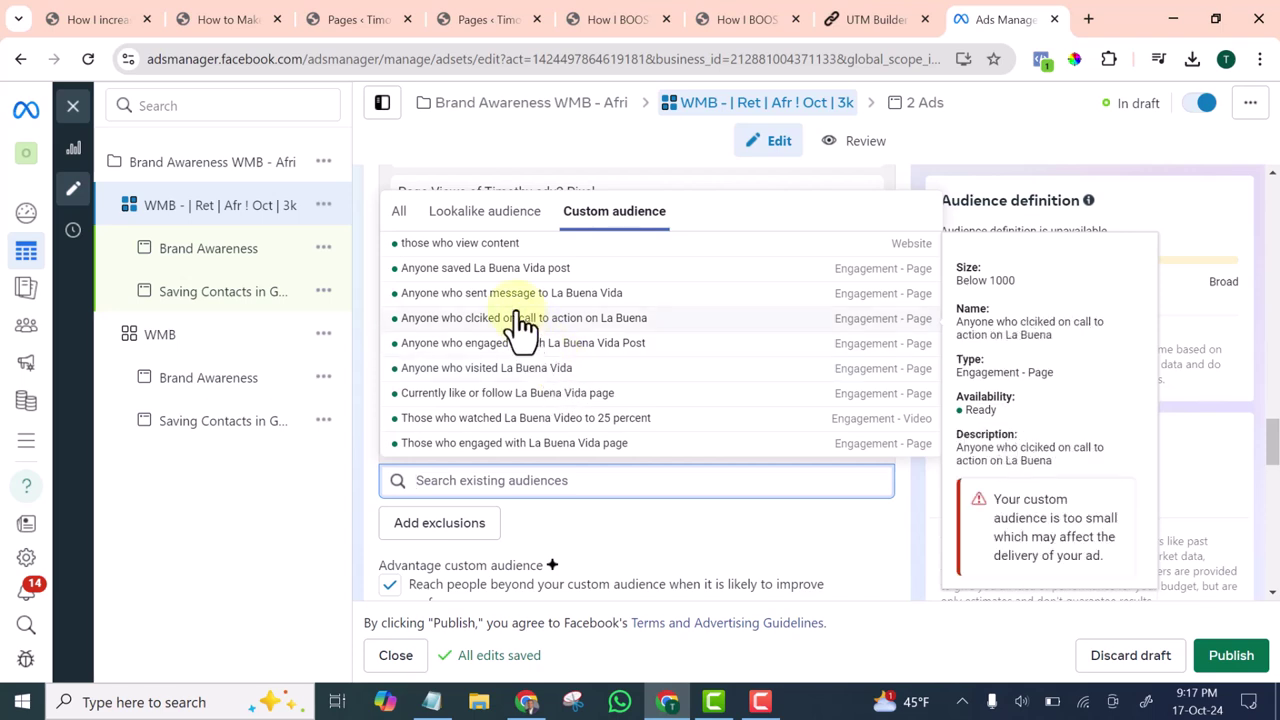
{"action": "scroll", "coordinate": [523, 335], "scroll_direction": "up", "scroll_amount": 2}
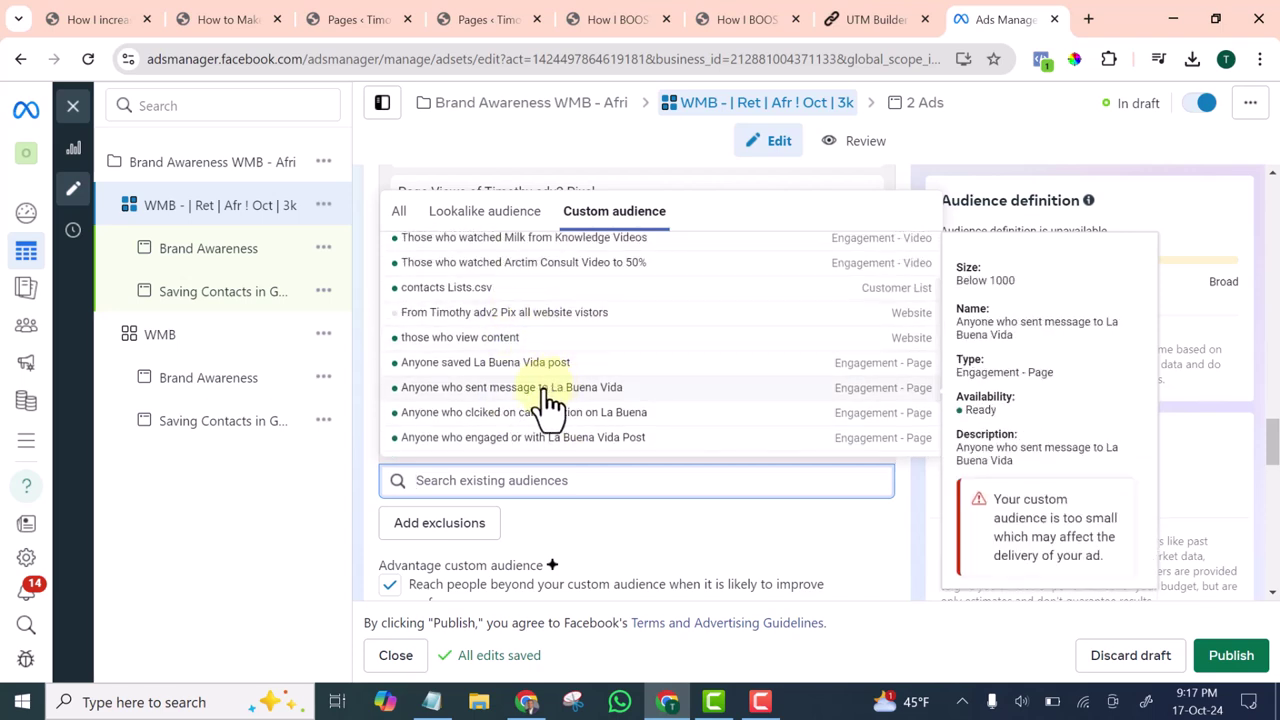
{"action": "scroll", "coordinate": [540, 392], "scroll_direction": "up", "scroll_amount": 2}
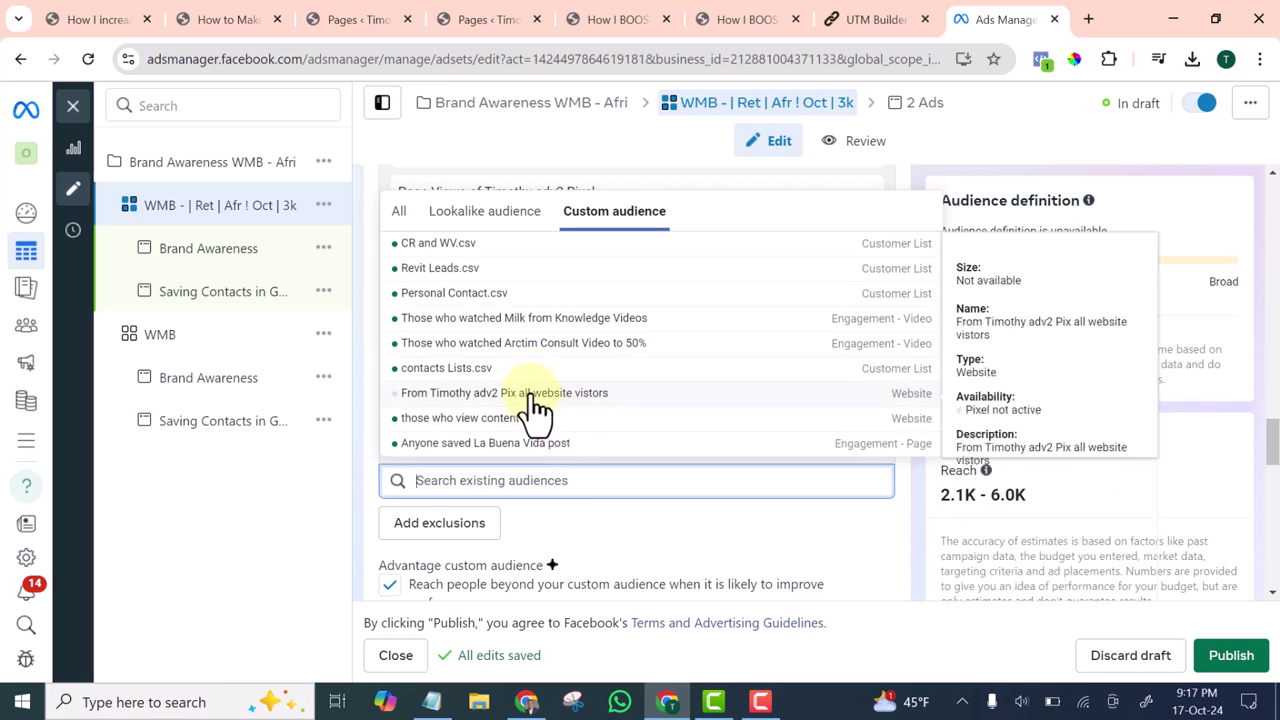
- Include the website audience of all visitors from the adv2 pixel and the customer list CR and WV.csv, and close the audience list
{"action": "left_click", "coordinate": [533, 393]}
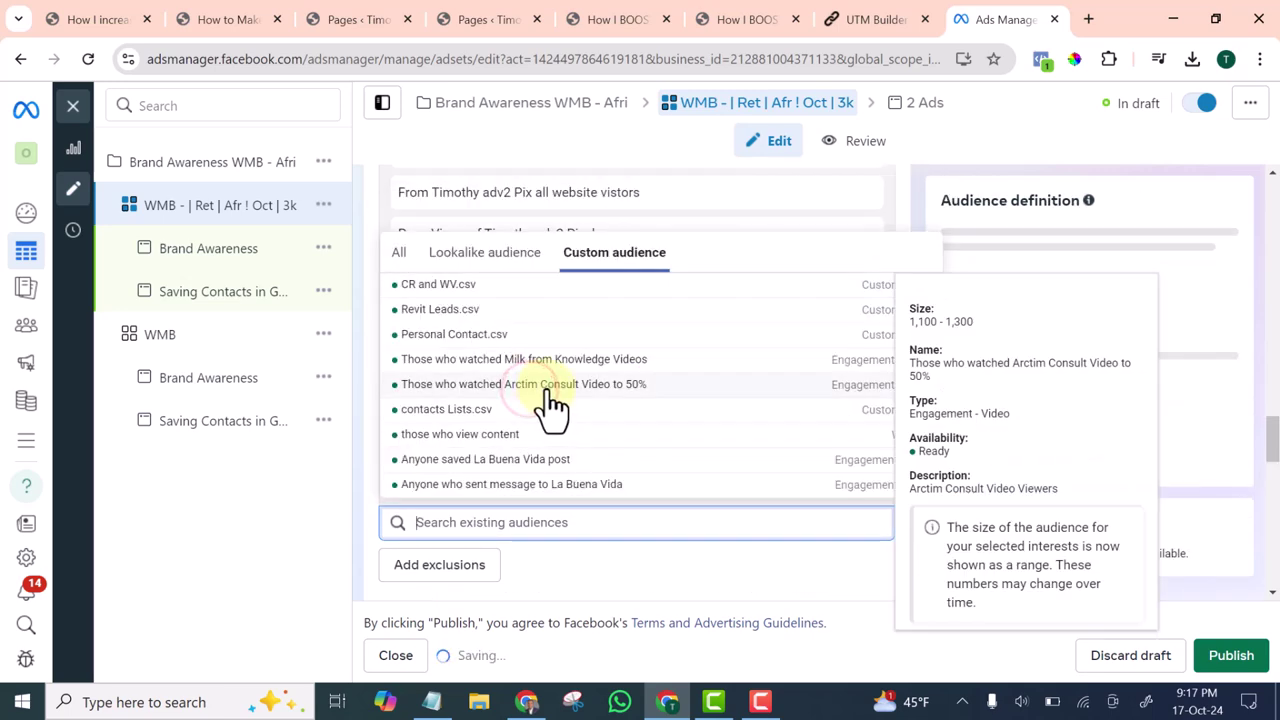
{"action": "scroll", "coordinate": [555, 415], "scroll_direction": "up", "scroll_amount": 1}
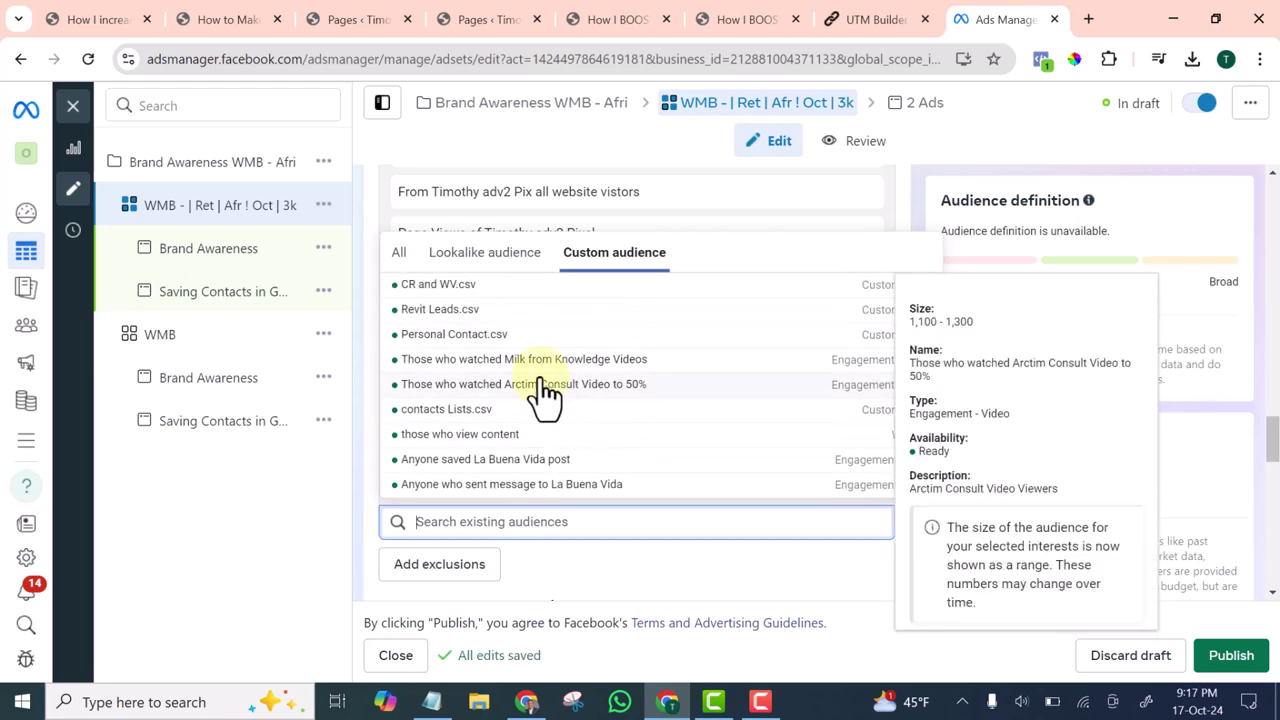
{"action": "left_click", "coordinate": [427, 287]}
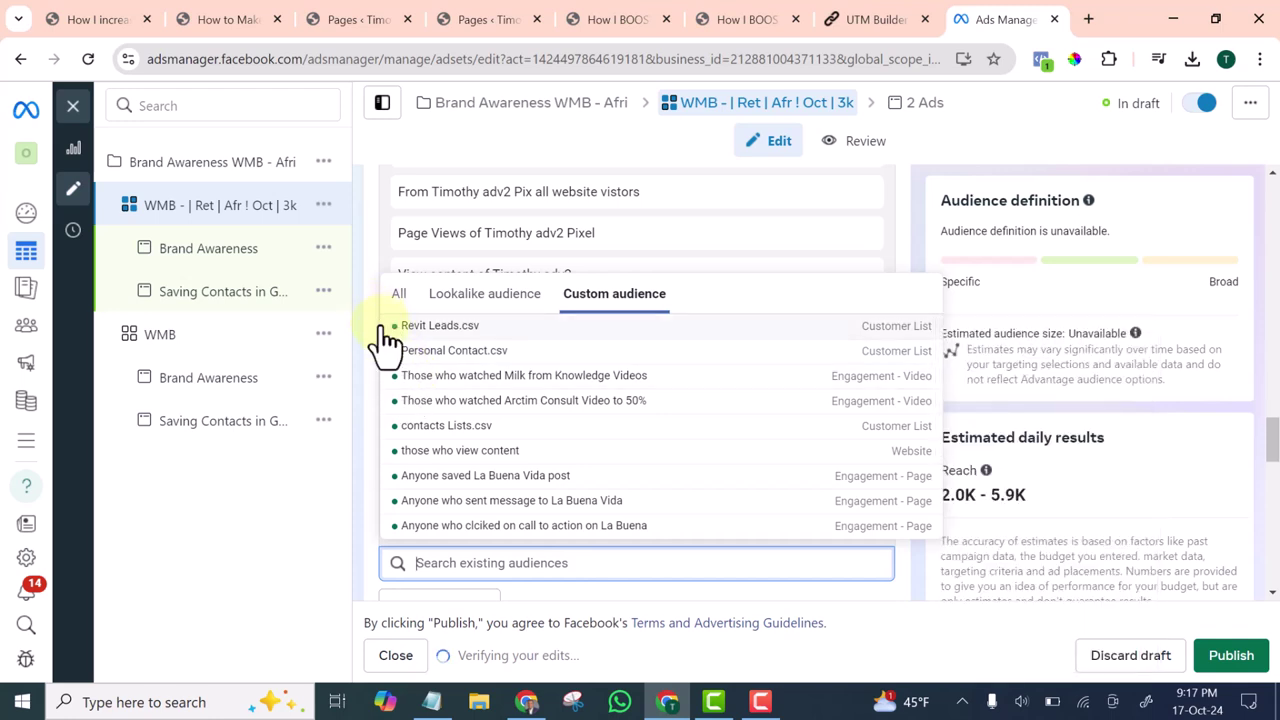
{"action": "left_click", "coordinate": [374, 296]}
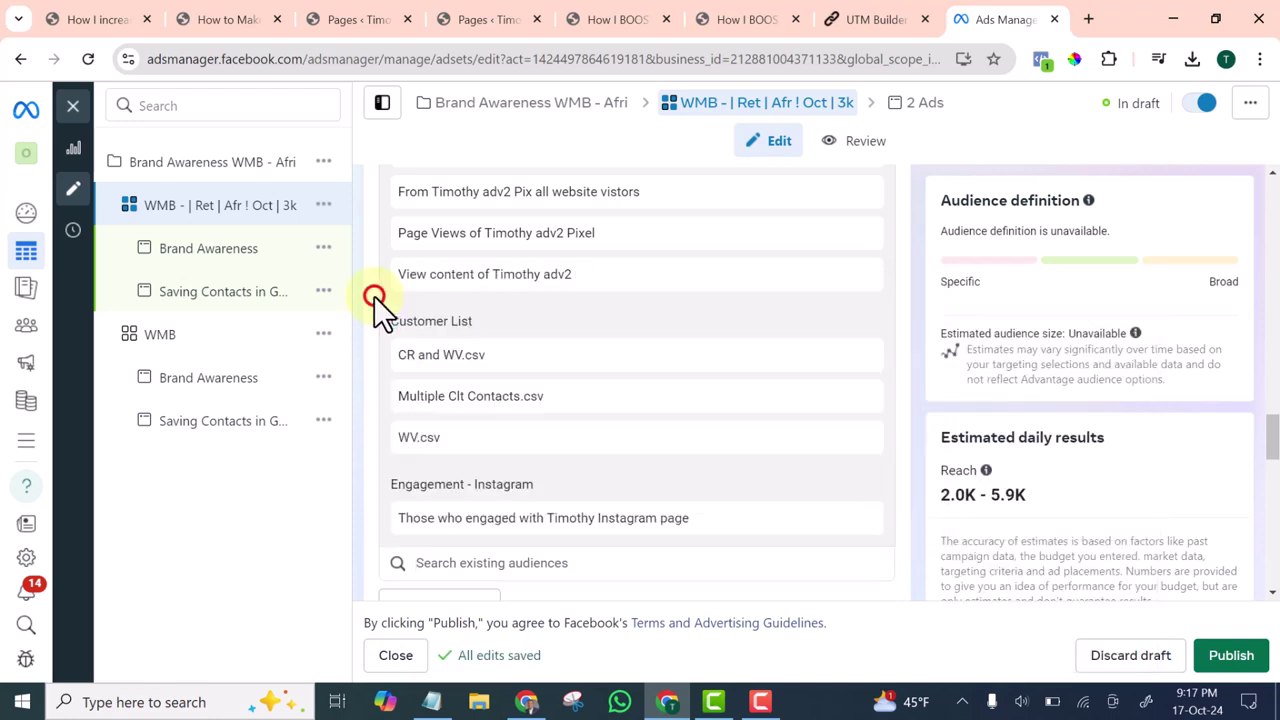
- Review the included custom audiences and the ad set's location, age, gender, beneficiary and placement settings
{"action": "scroll", "coordinate": [410, 330], "scroll_direction": "up", "scroll_amount": 1}
{"action": "scroll", "coordinate": [425, 345], "scroll_direction": "down", "scroll_amount": 2}
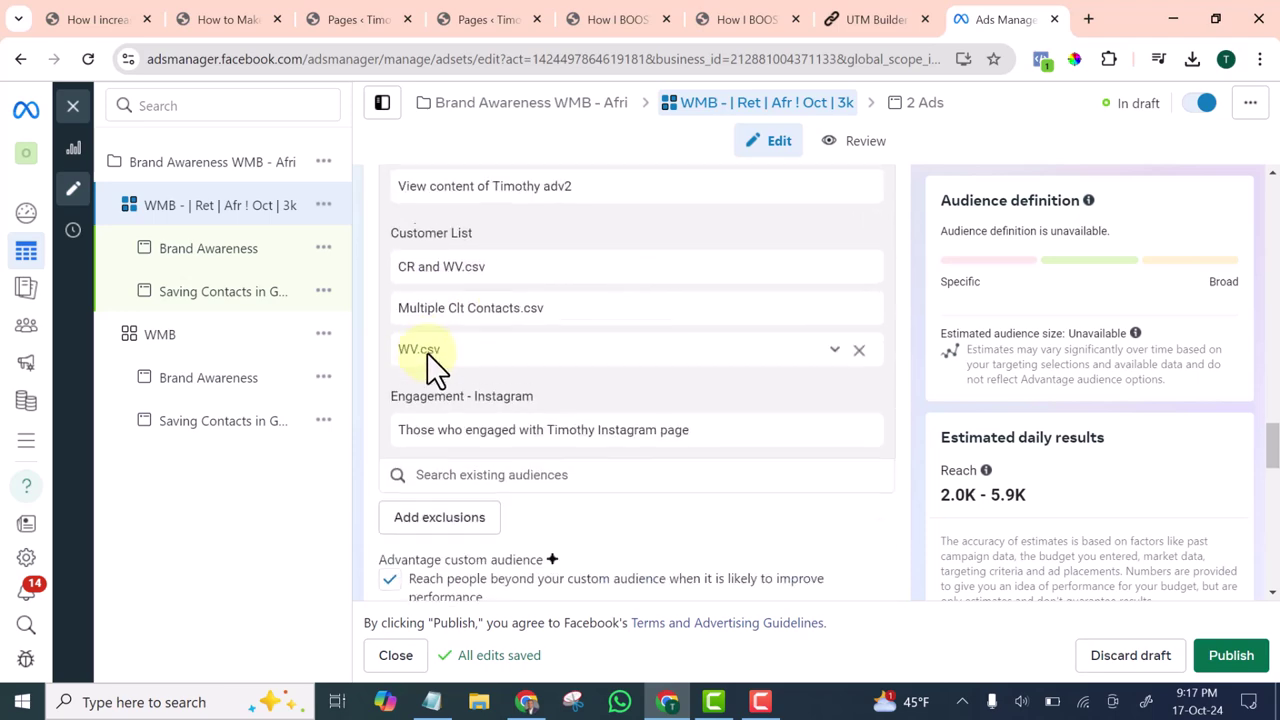
{"action": "scroll", "coordinate": [437, 353], "scroll_direction": "up", "scroll_amount": 5}
{"action": "scroll", "coordinate": [490, 346], "scroll_direction": "up", "scroll_amount": 2}
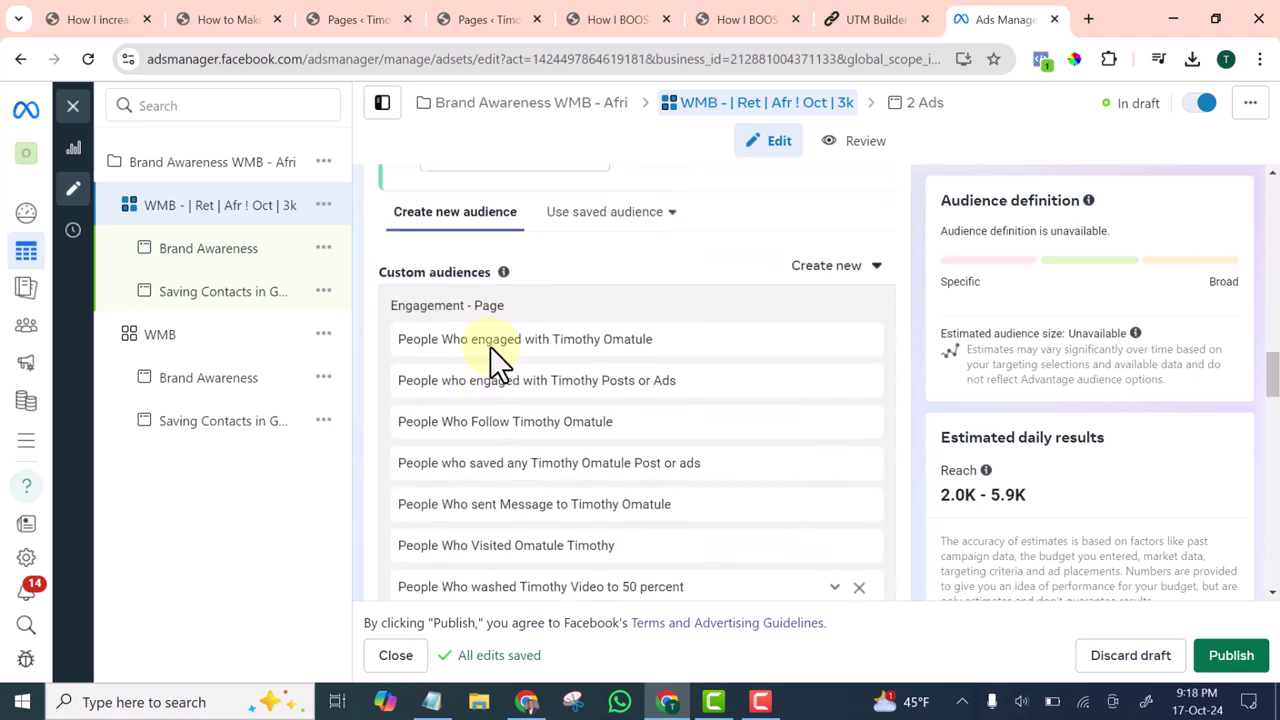
{"action": "scroll", "coordinate": [490, 346], "scroll_direction": "down", "scroll_amount": 7}
{"action": "scroll", "coordinate": [490, 346], "scroll_direction": "up", "scroll_amount": 1}
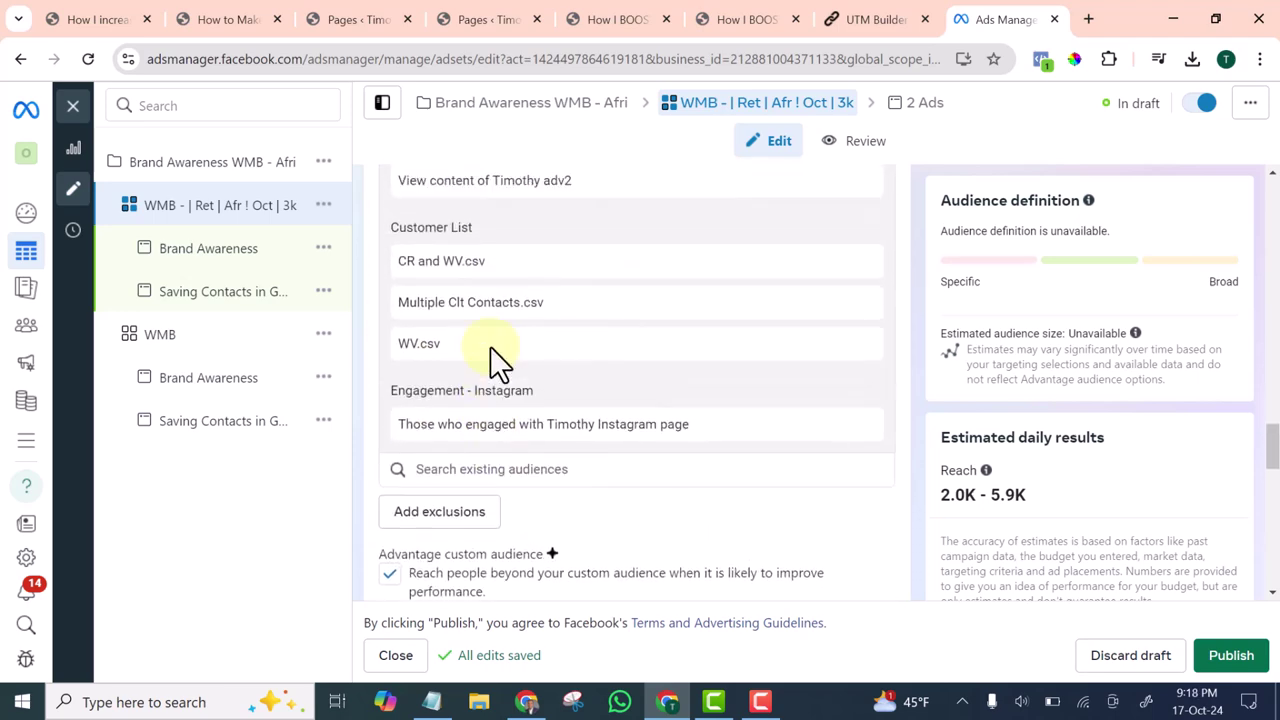
{"action": "scroll", "coordinate": [500, 366], "scroll_direction": "down", "scroll_amount": 8}
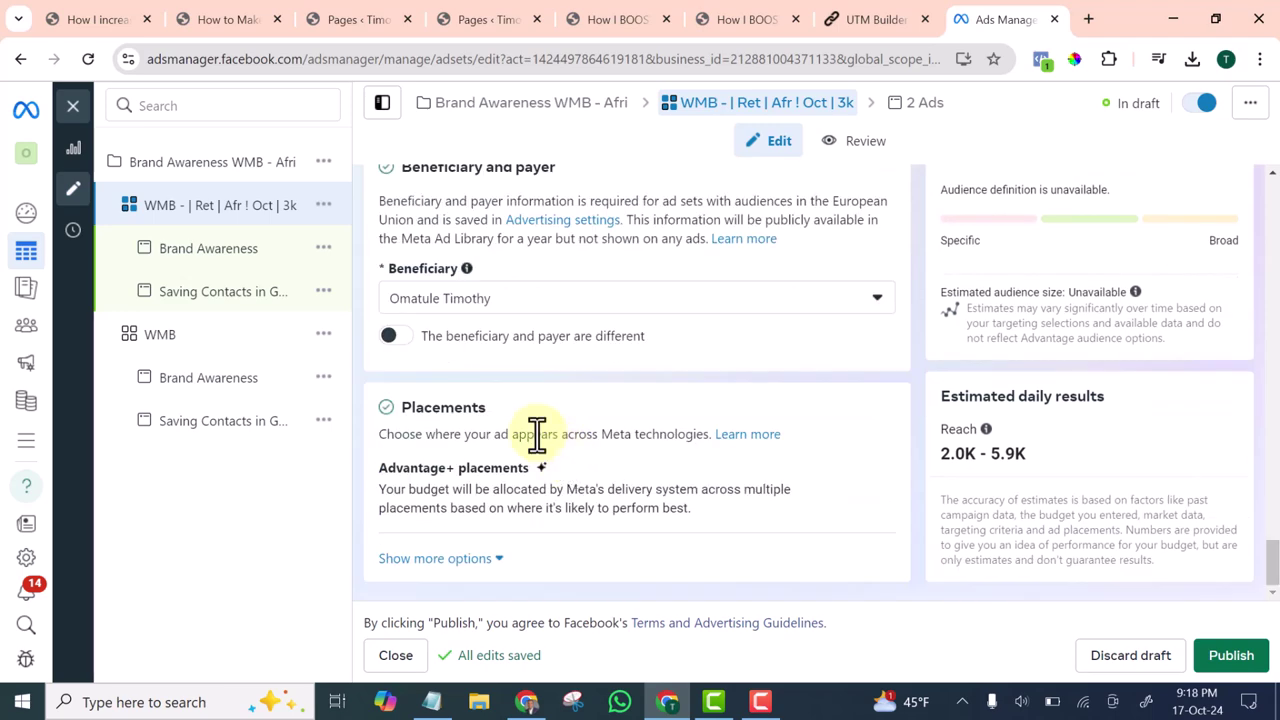
{"action": "scroll", "coordinate": [694, 445], "scroll_direction": "up", "scroll_amount": 6}
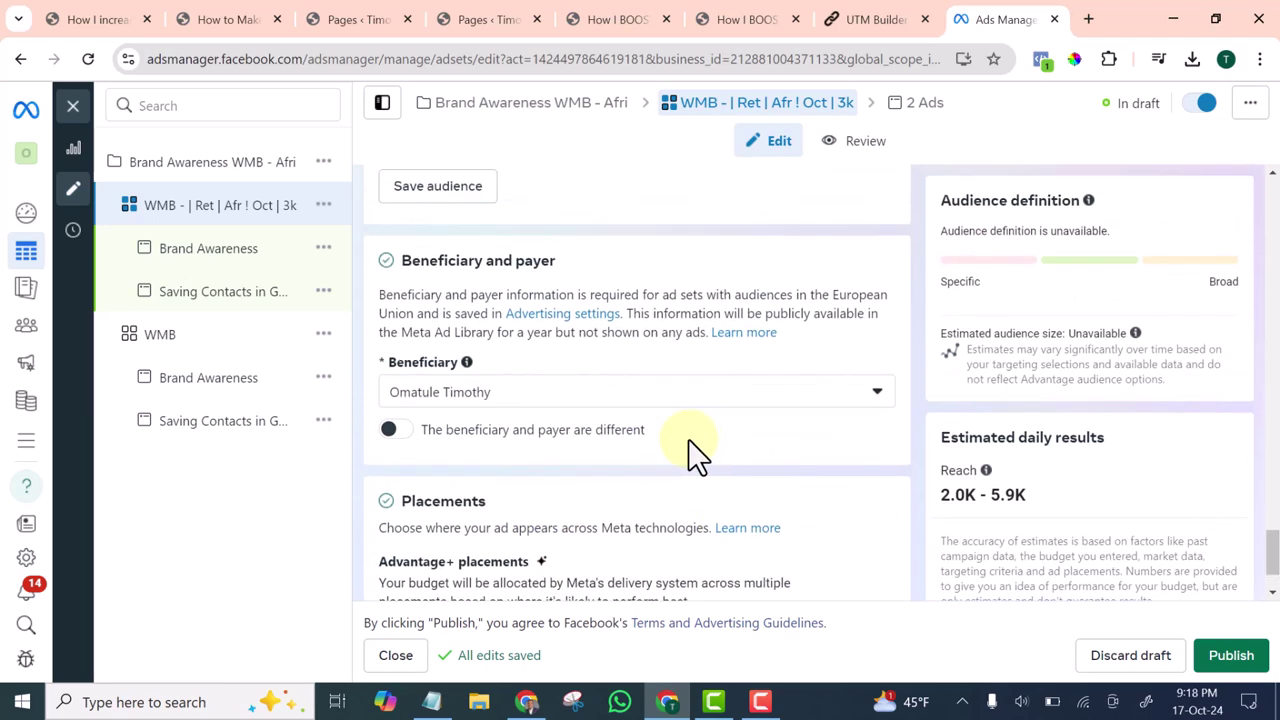
{"action": "scroll", "coordinate": [463, 399], "scroll_direction": "up", "scroll_amount": 3}
{"action": "scroll", "coordinate": [460, 402], "scroll_direction": "down", "scroll_amount": 8}
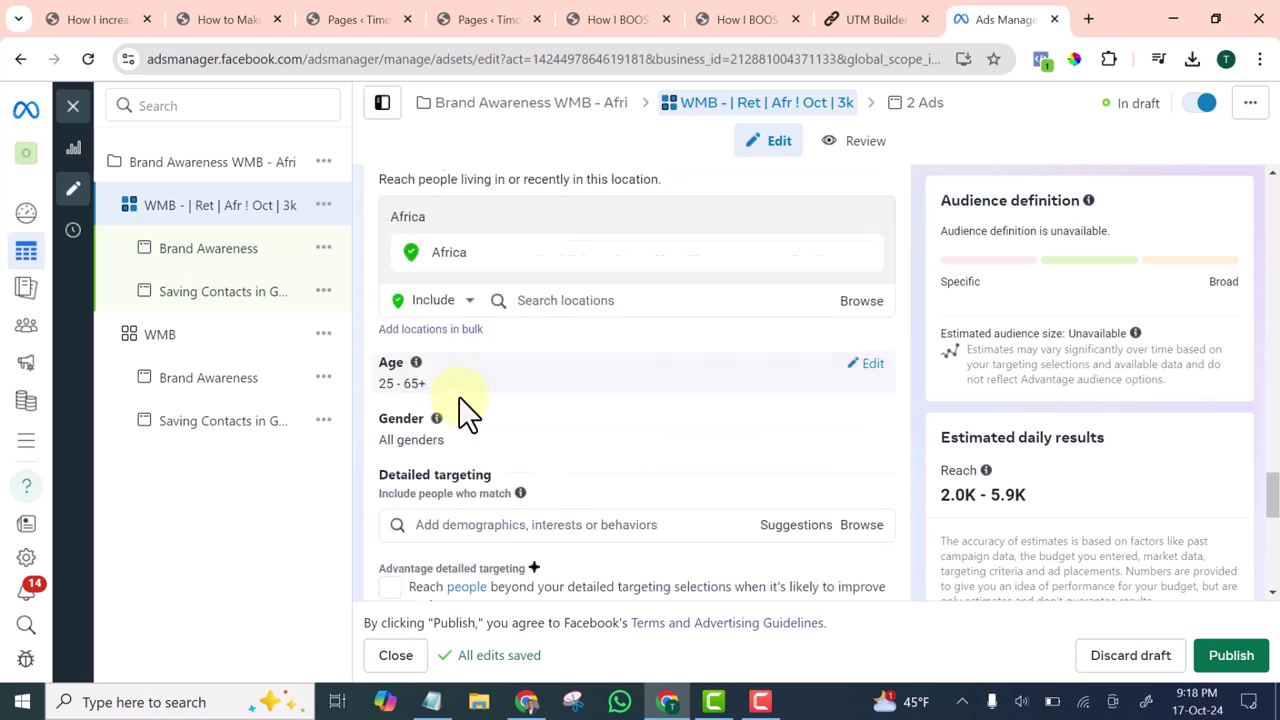
{"action": "scroll", "coordinate": [512, 530], "scroll_direction": "down", "scroll_amount": 2}
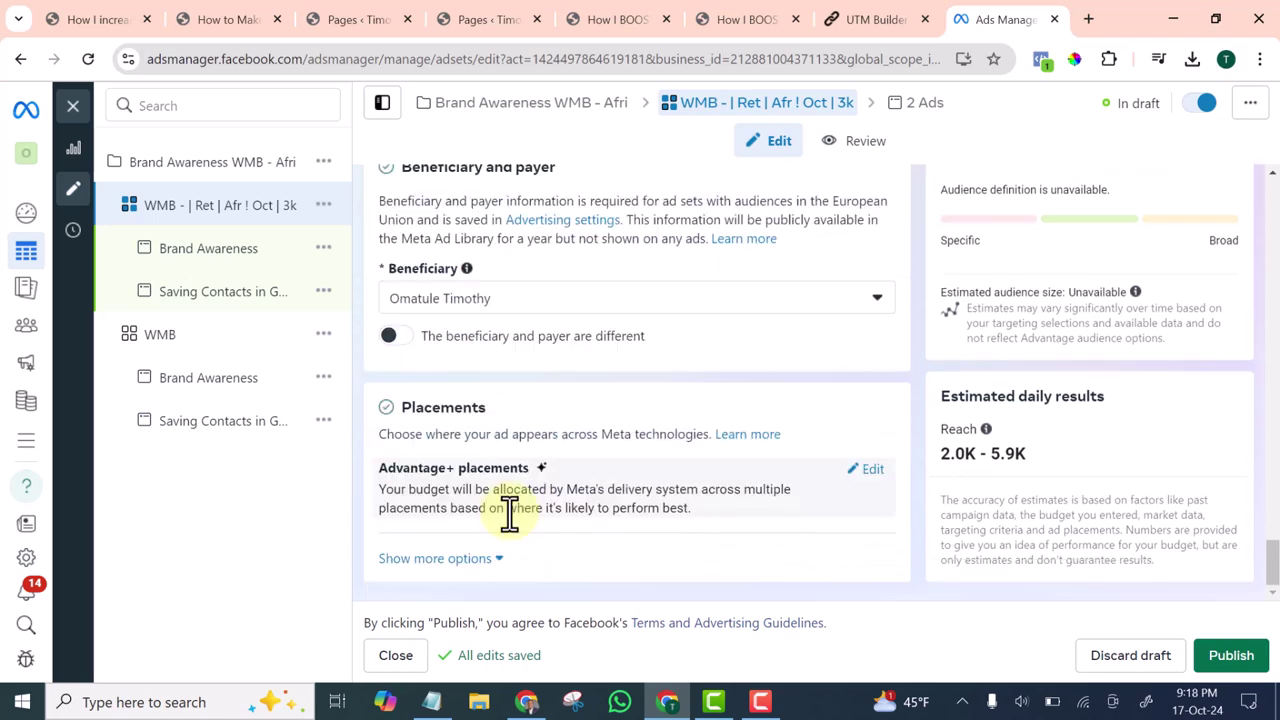
- Save the targeting as a reusable audience, naming it with the owner's first name followed by "Adv WMB Ret Aud | oct 24"
{"action": "scroll", "coordinate": [507, 508], "scroll_direction": "up", "scroll_amount": 5}
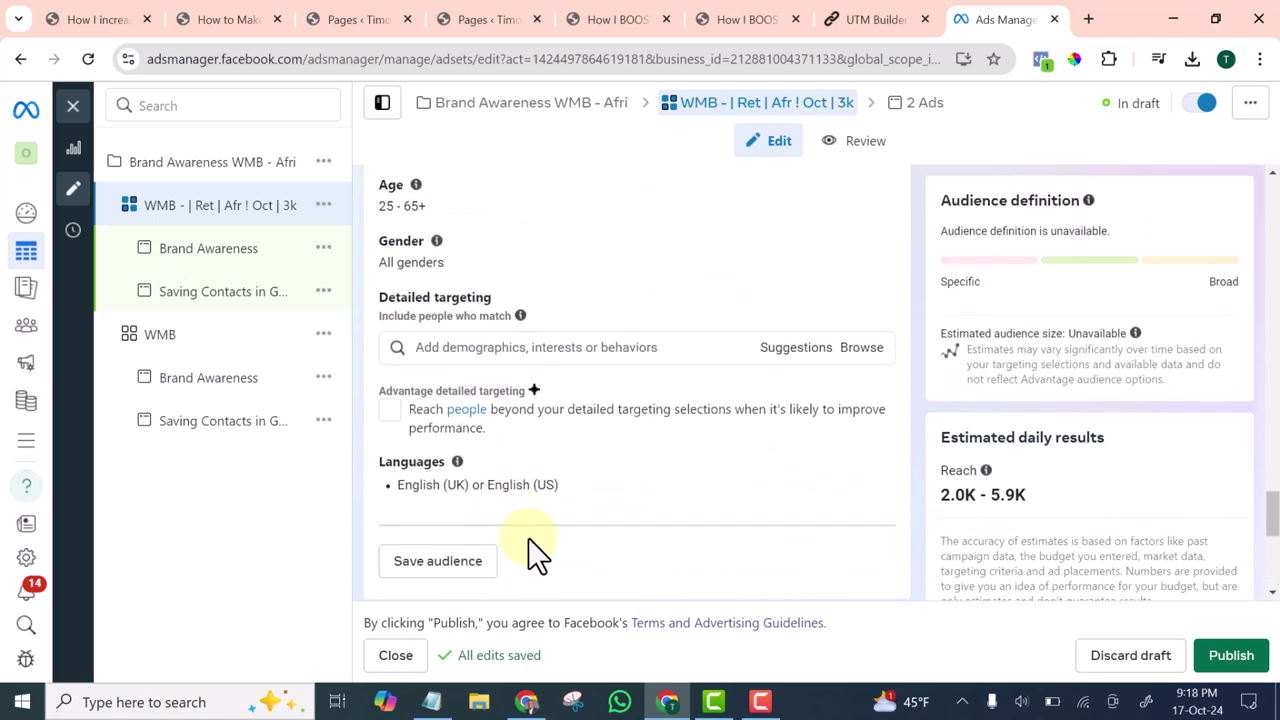
{"action": "left_click", "coordinate": [438, 562]}
{"action": "left_click", "coordinate": [484, 192]}
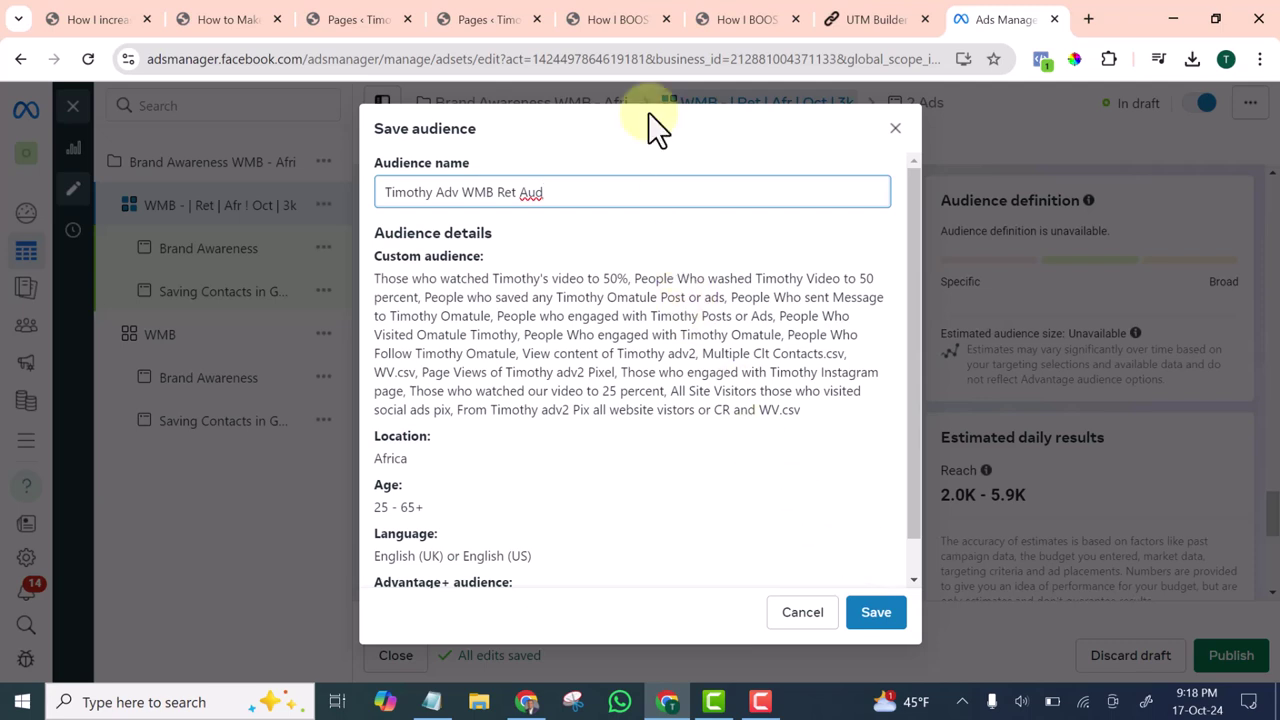
{"action": "type", "text": "| oct 24"}
{"action": "scroll", "coordinate": [672, 533], "scroll_direction": "down", "scroll_amount": 1}
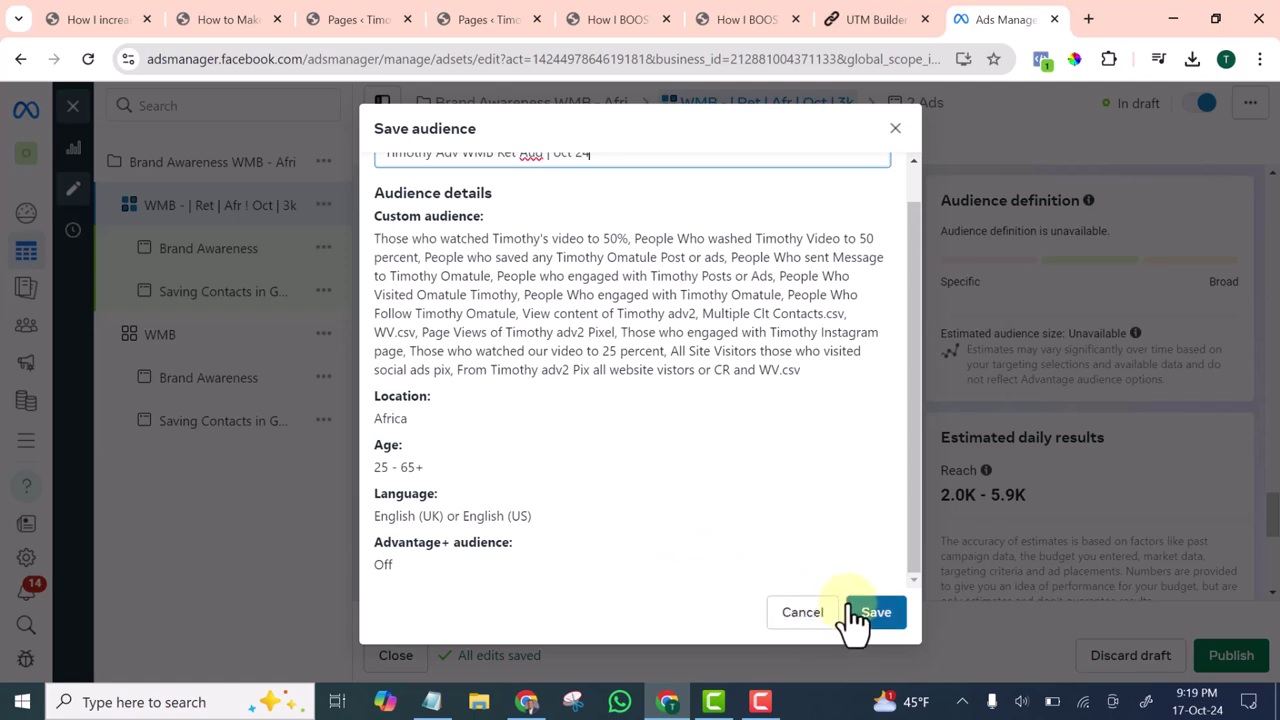
{"action": "scroll", "coordinate": [591, 200], "scroll_direction": "up", "scroll_amount": 1}
{"action": "left_click", "coordinate": [880, 614]}
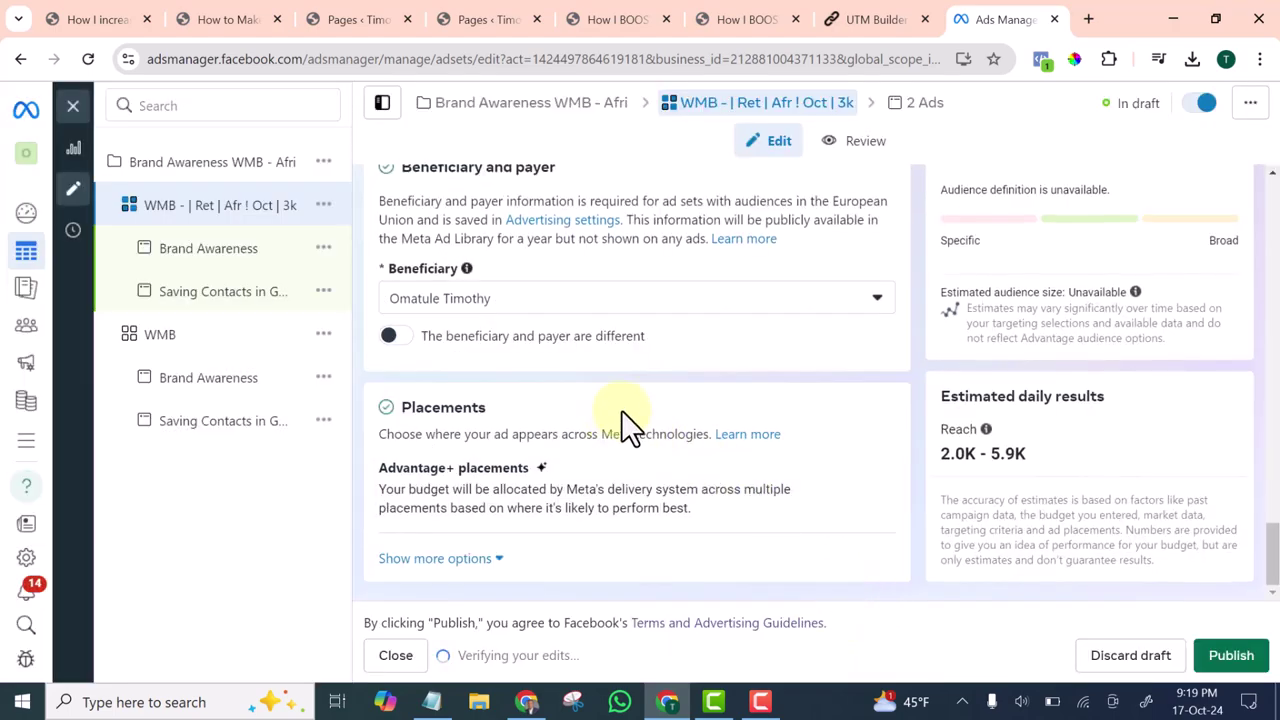
- Check the rest of the ad set, and open its two ads together to review their identity, setup, creative and tracking settings
{"action": "scroll", "coordinate": [630, 403], "scroll_direction": "up", "scroll_amount": 10}
{"action": "scroll", "coordinate": [715, 318], "scroll_direction": "down", "scroll_amount": 10}
{"action": "scroll", "coordinate": [675, 435], "scroll_direction": "down", "scroll_amount": 1}
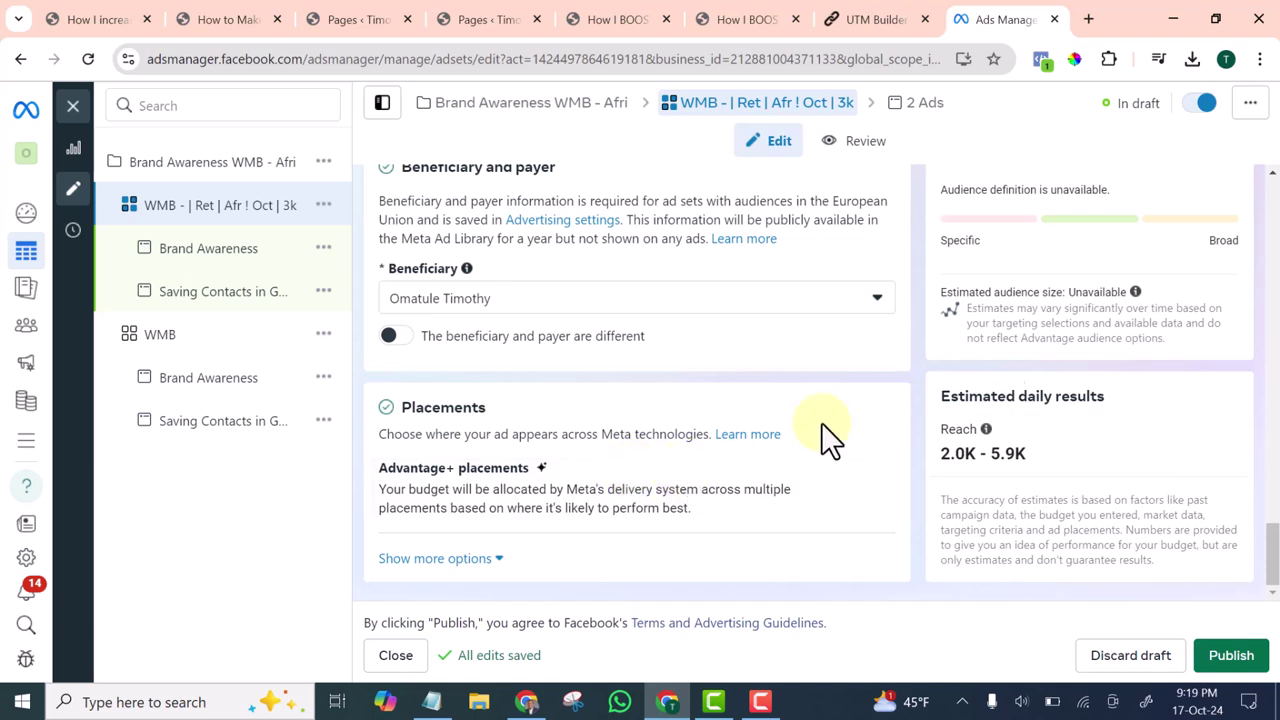
{"action": "left_click", "coordinate": [912, 106]}
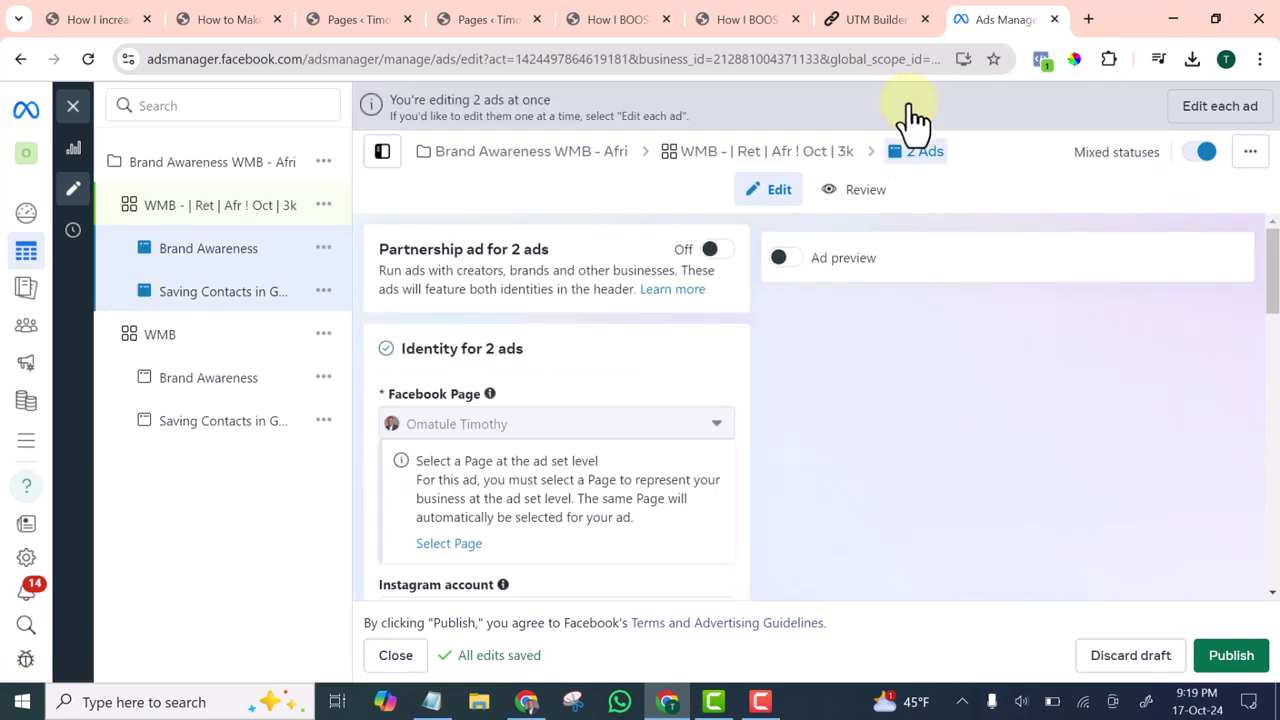
{"action": "scroll", "coordinate": [663, 400], "scroll_direction": "down", "scroll_amount": 6}
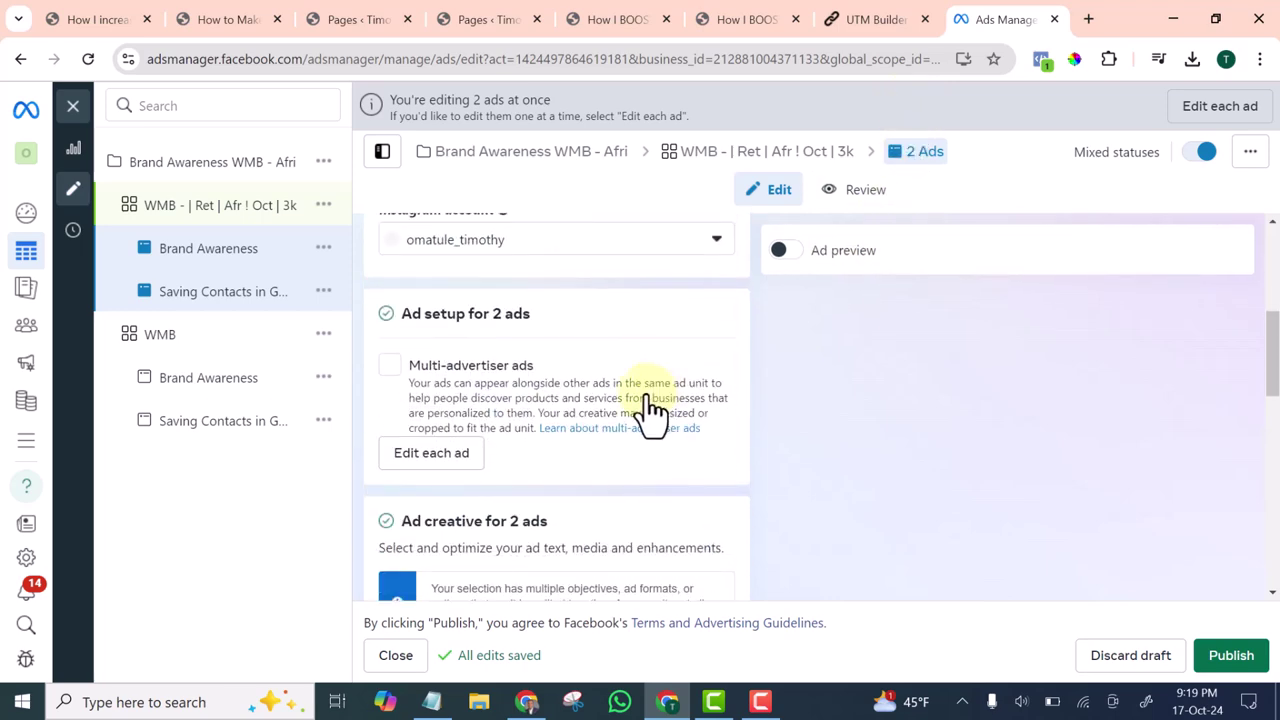
{"action": "scroll", "coordinate": [627, 440], "scroll_direction": "down", "scroll_amount": 3}
{"action": "scroll", "coordinate": [627, 440], "scroll_direction": "up", "scroll_amount": 1}
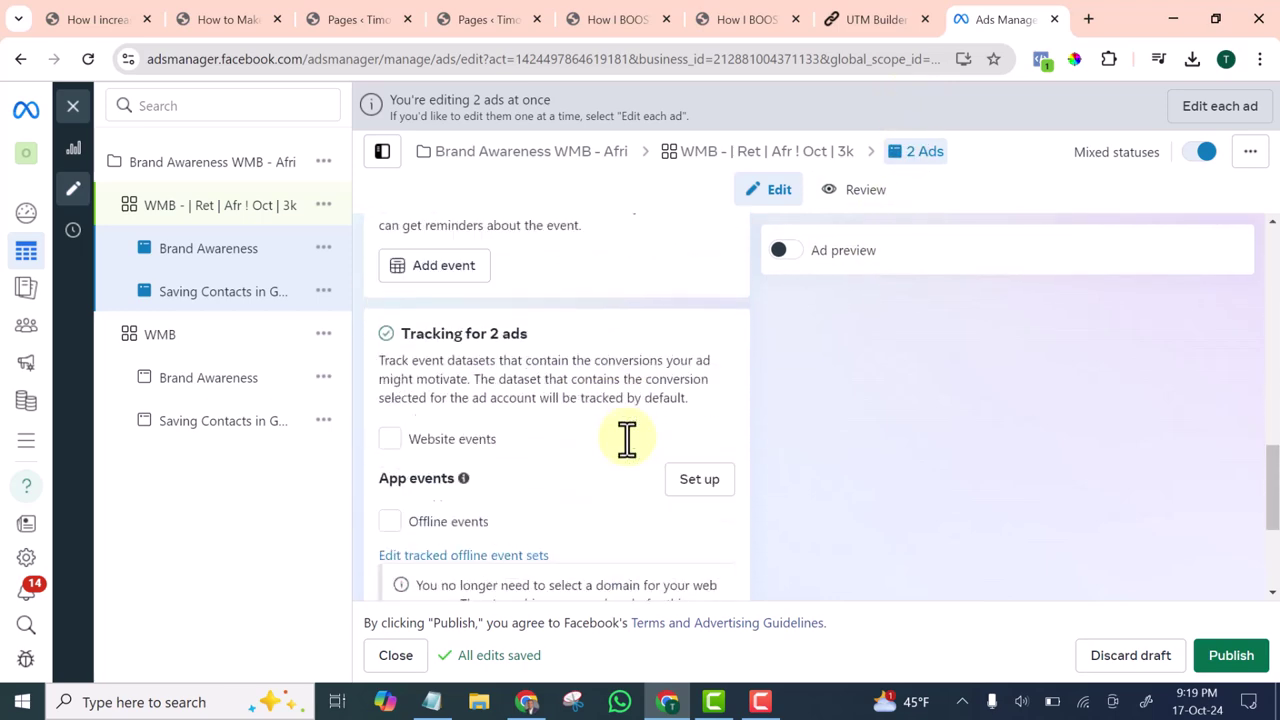
{"action": "scroll", "coordinate": [630, 445], "scroll_direction": "down", "scroll_amount": 4}
{"action": "scroll", "coordinate": [630, 450], "scroll_direction": "up", "scroll_amount": 10}
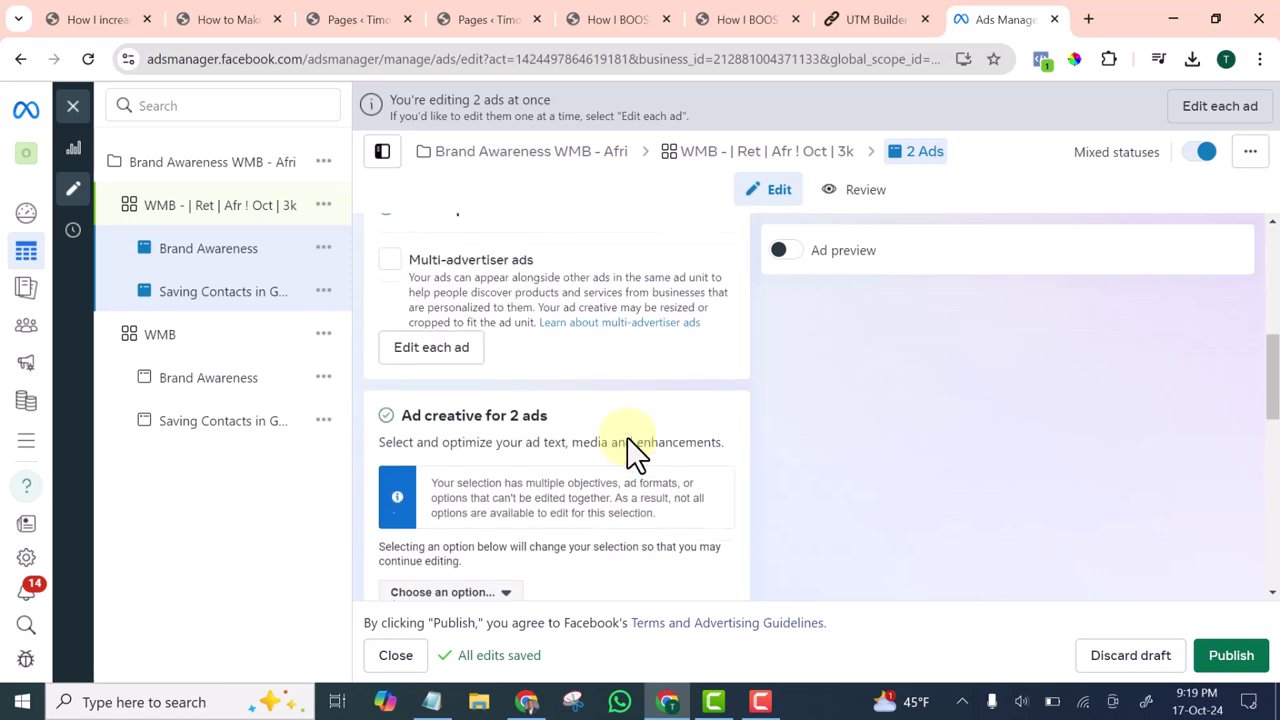
{"action": "scroll", "coordinate": [630, 450], "scroll_direction": "down", "scroll_amount": 10}
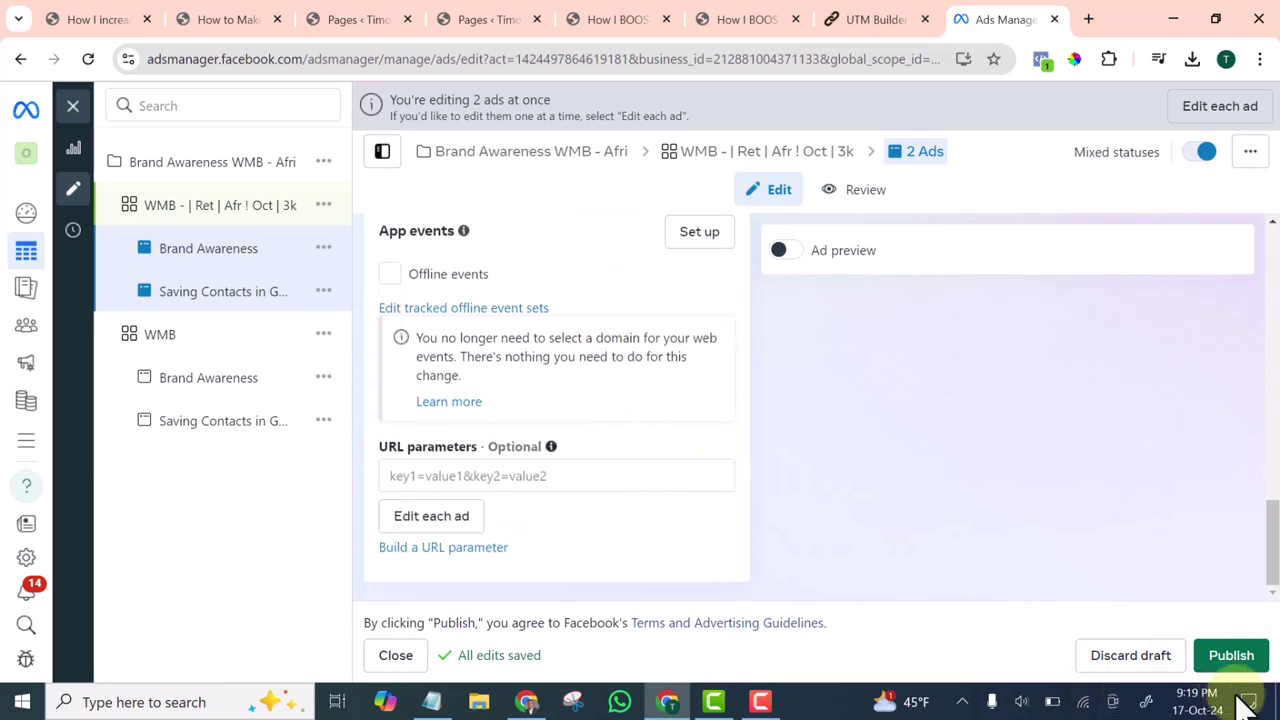
- Publish the retargeting ad set with its two ads and dismiss the publishing notification
{"action": "left_click", "coordinate": [1230, 655]}
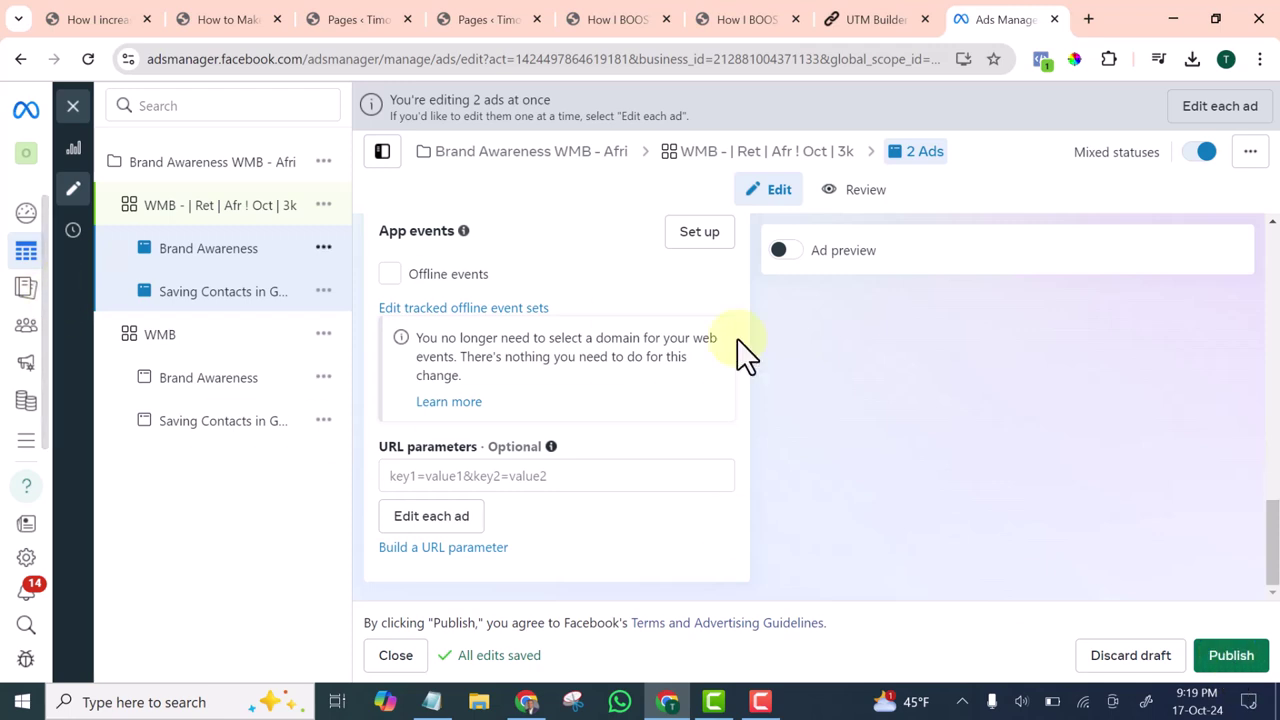
{"action": "left_click", "coordinate": [1228, 656]}
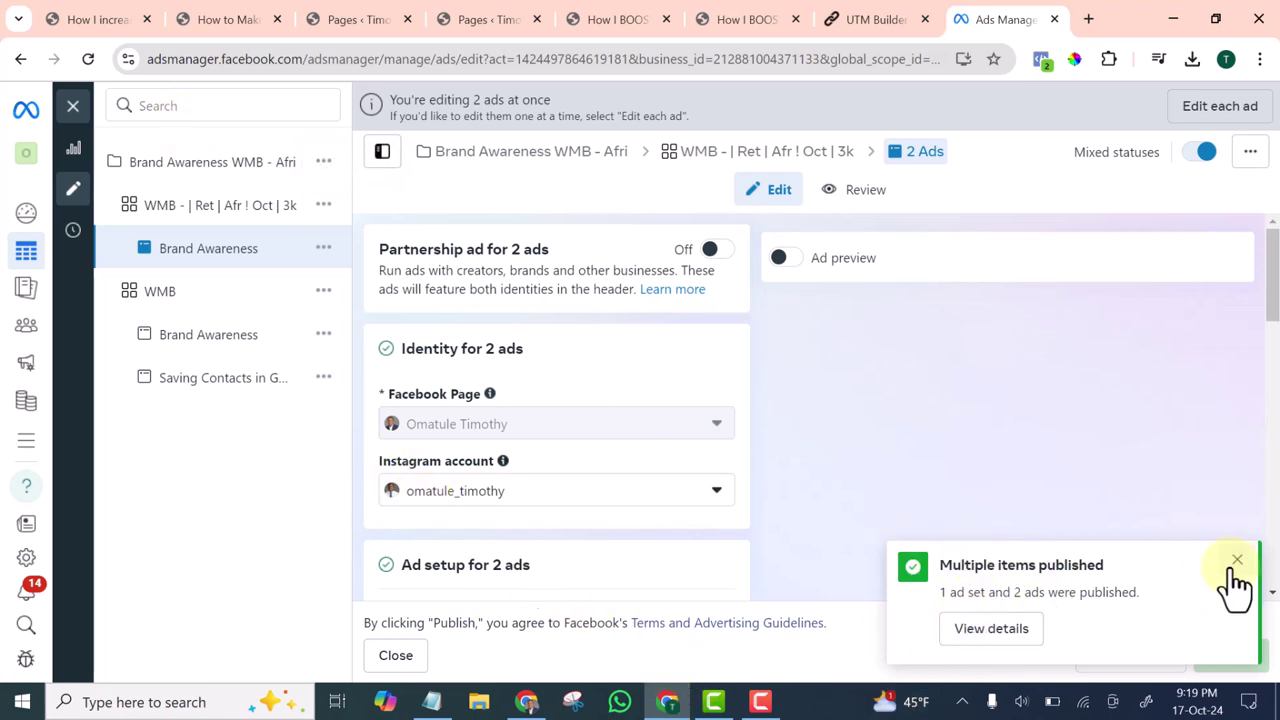
{"action": "left_click", "coordinate": [1237, 560]}
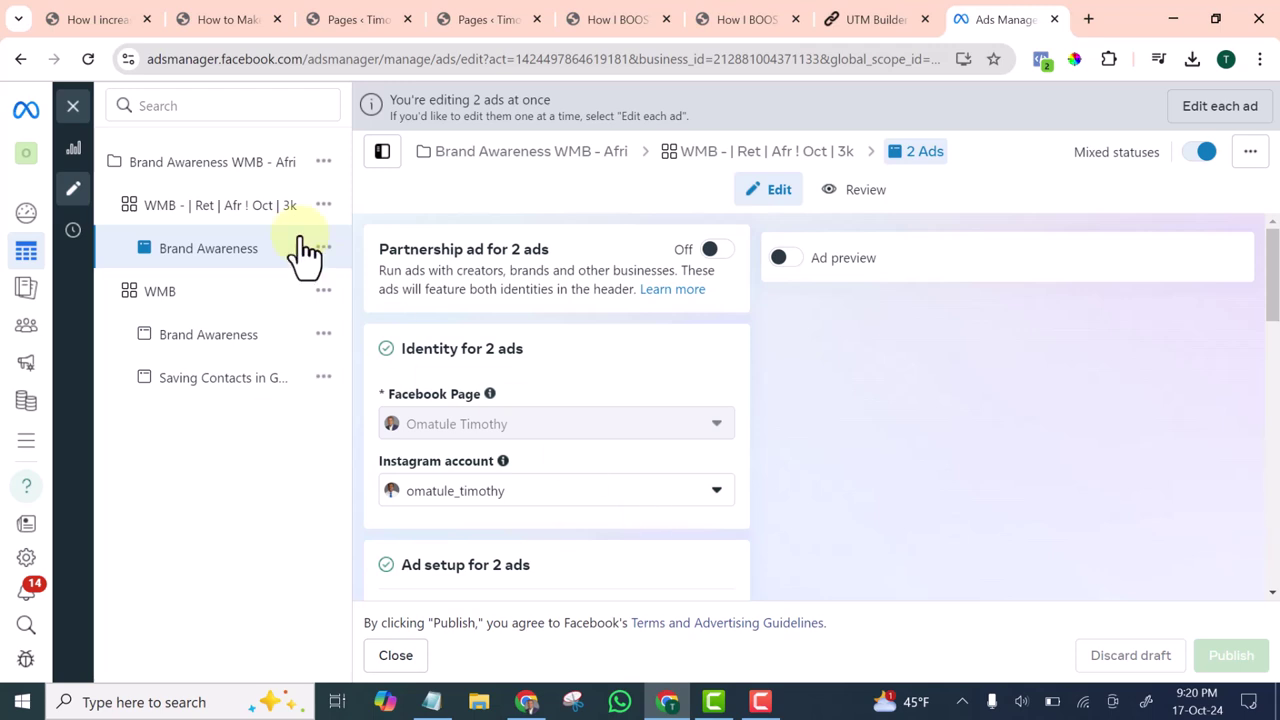
- Close the editor, clear the ad, ad set and campaign selections, and show the list of all campaigns
{"action": "left_click", "coordinate": [73, 106]}
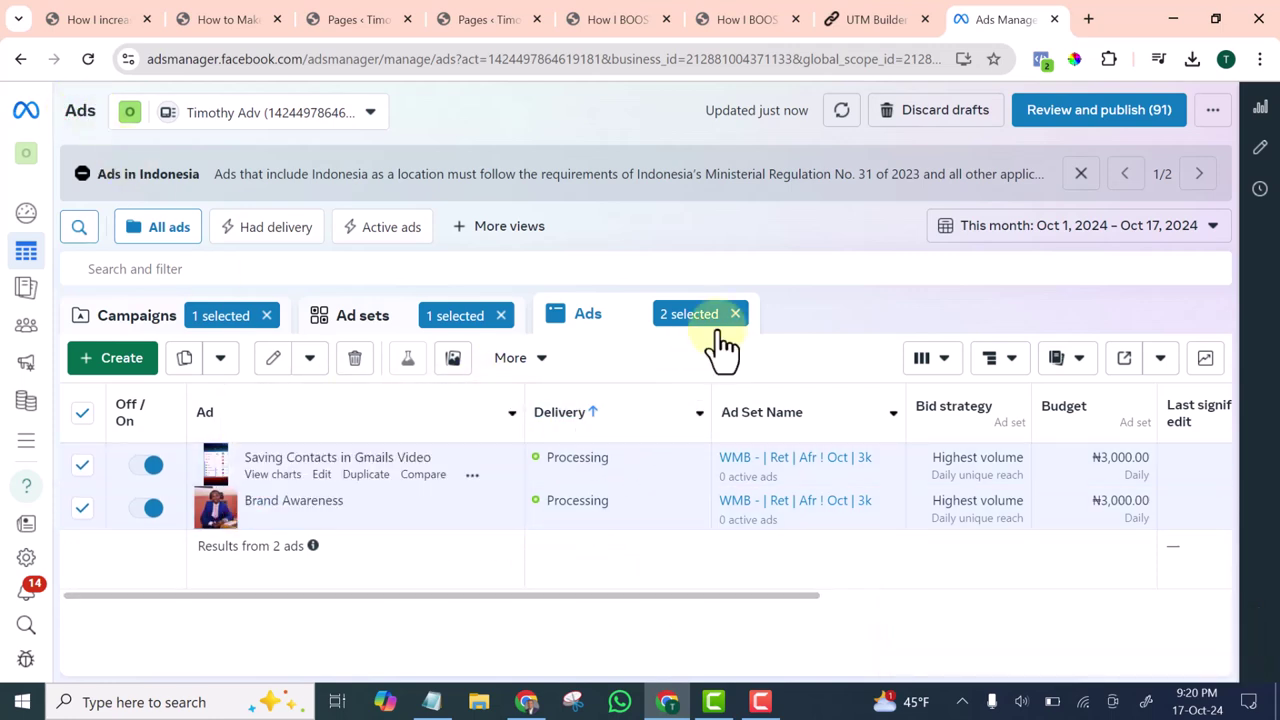
{"action": "left_click", "coordinate": [735, 314]}
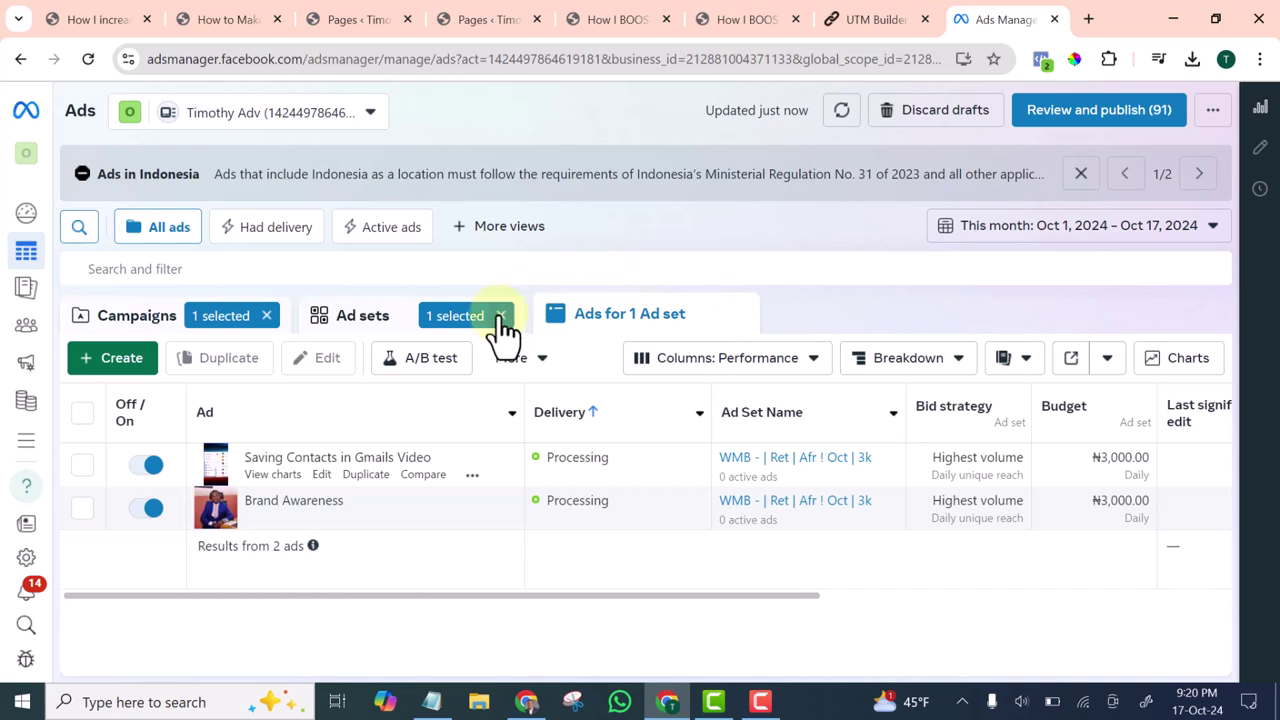
{"action": "left_click", "coordinate": [501, 316]}
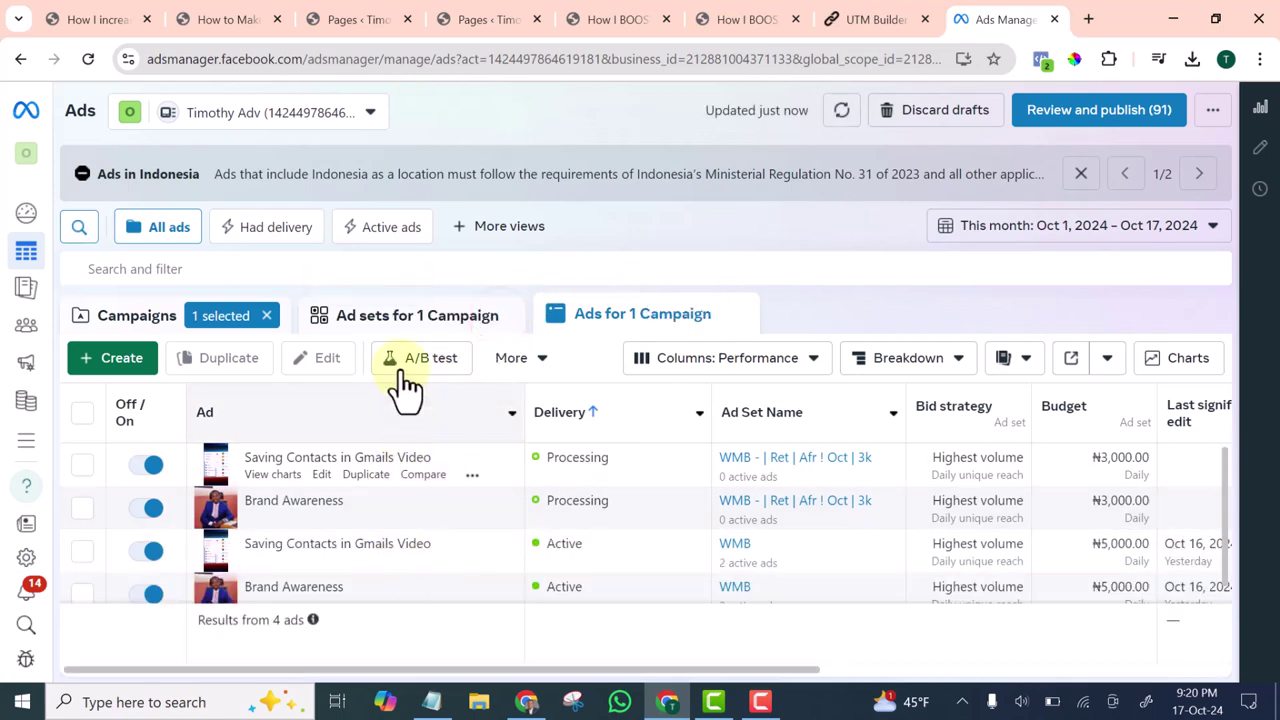
{"action": "left_click", "coordinate": [267, 316]}
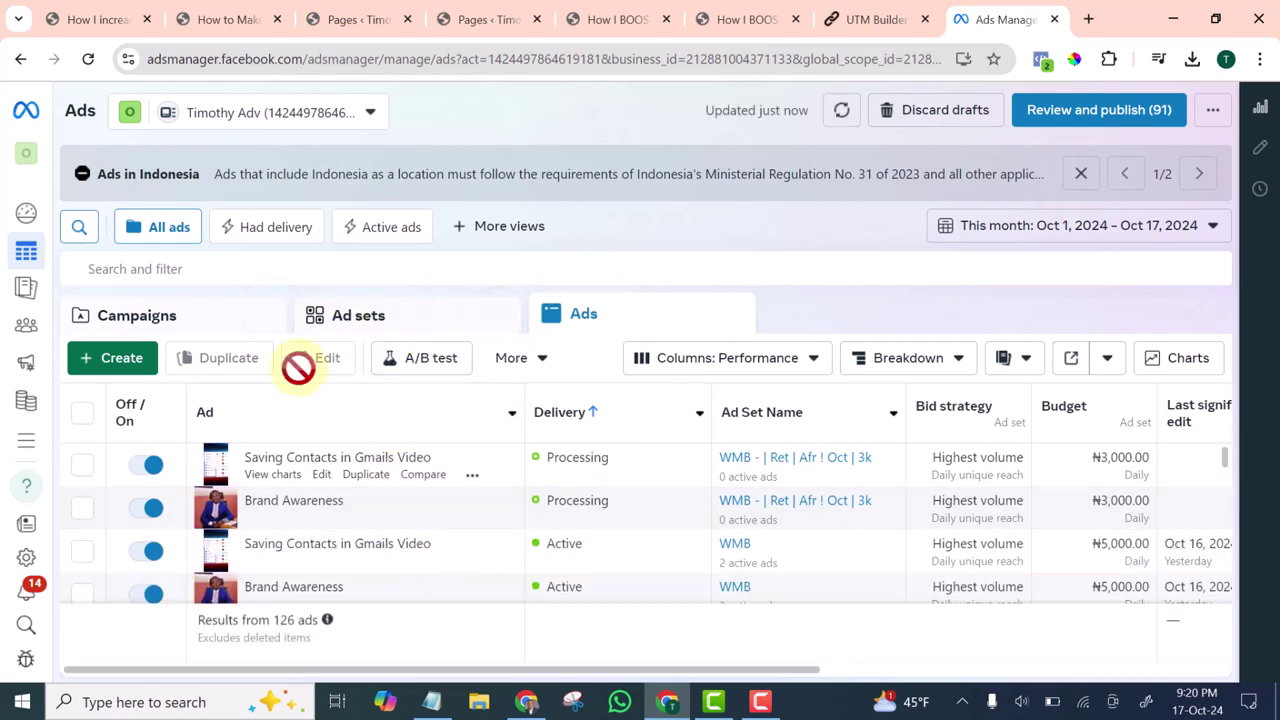
{"action": "left_click", "coordinate": [224, 324]}
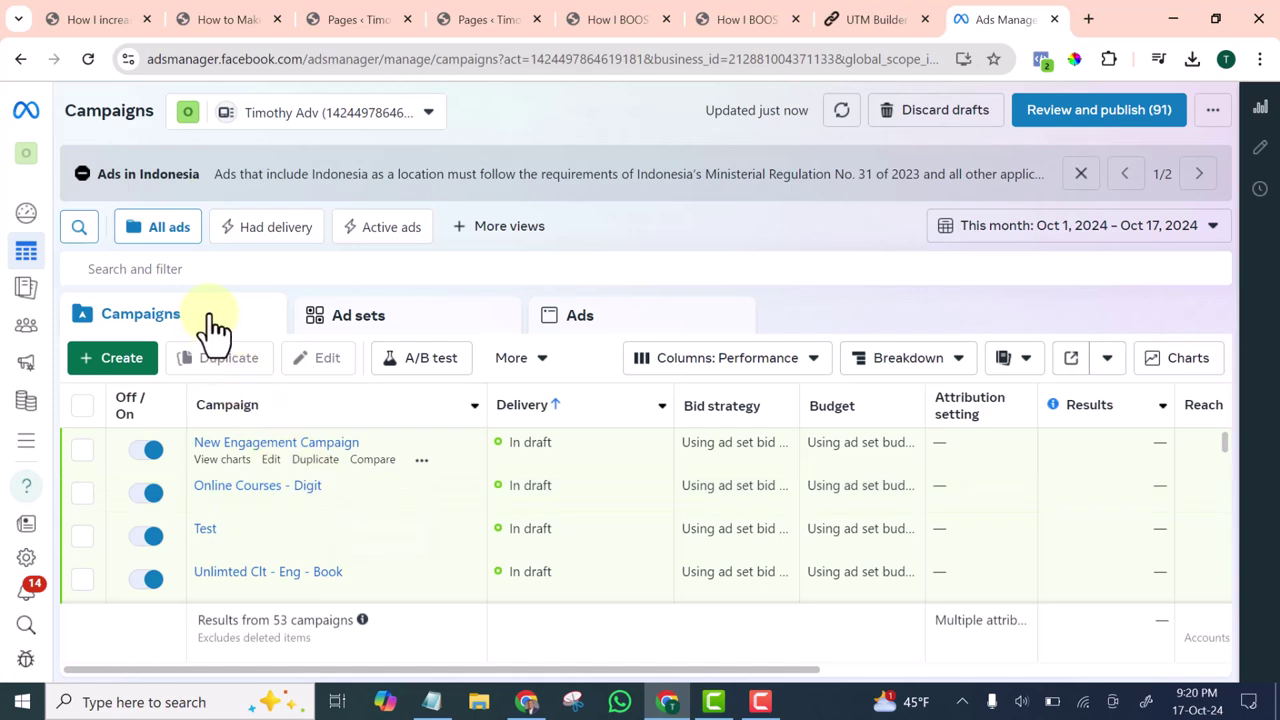
- Turn off the Brand Awareness ad in the "WMB - | Ret | Afr ! Oct | 3k" ad set of the Brand Awareness WMB - Afri campaign
{"action": "scroll", "coordinate": [335, 557], "scroll_direction": "down", "scroll_amount": 8}
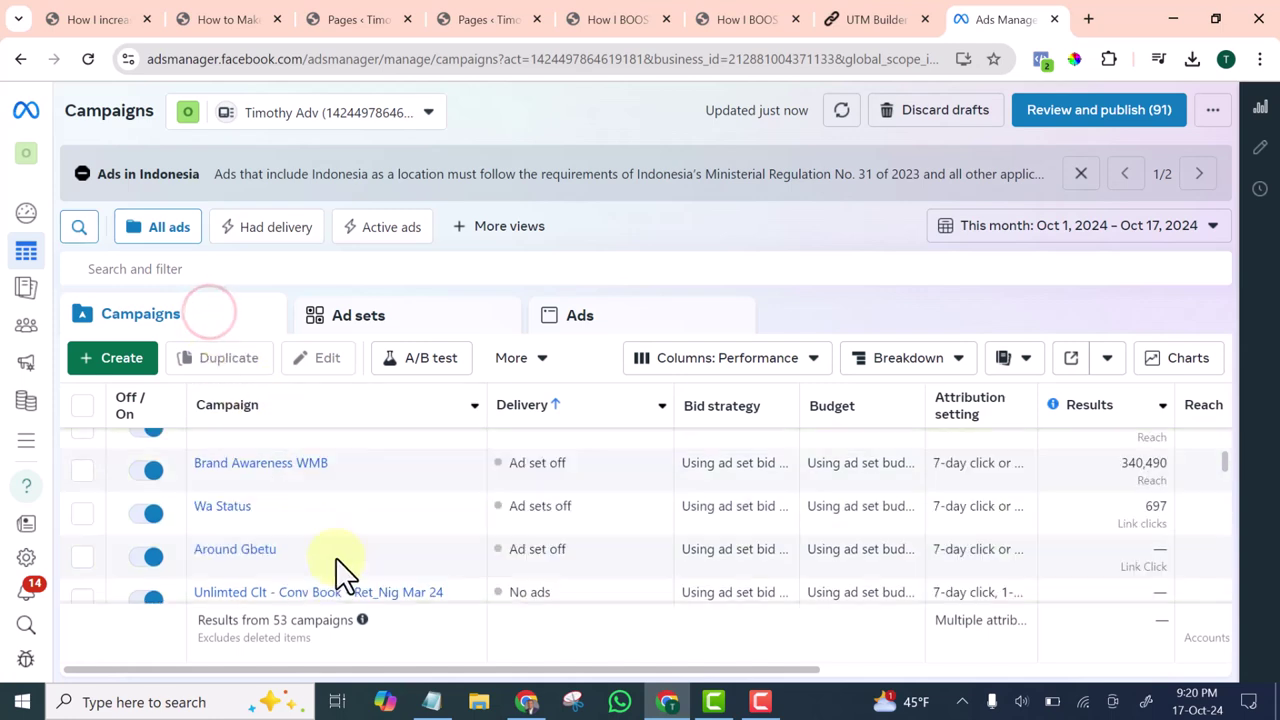
{"action": "scroll", "coordinate": [335, 557], "scroll_direction": "up", "scroll_amount": 3}
{"action": "scroll", "coordinate": [333, 556], "scroll_direction": "up", "scroll_amount": 2}
{"action": "scroll", "coordinate": [323, 565], "scroll_direction": "down", "scroll_amount": 5}
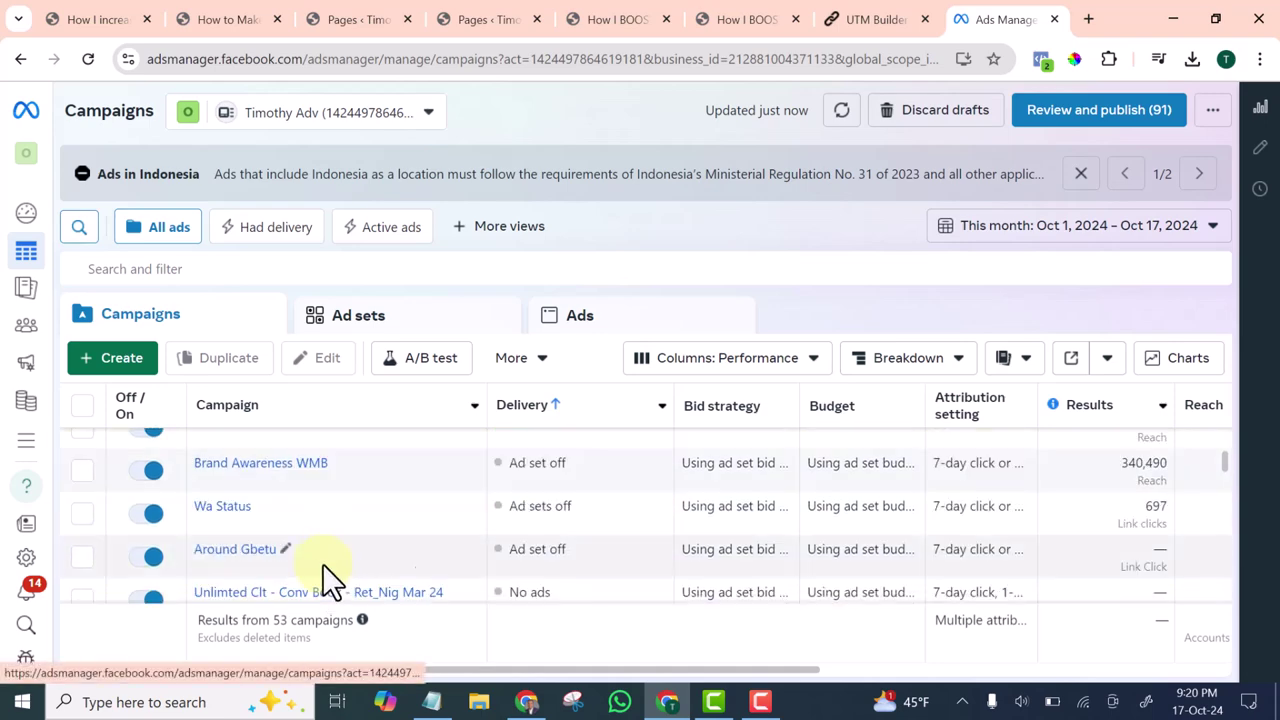
{"action": "scroll", "coordinate": [320, 555], "scroll_direction": "up", "scroll_amount": 3}
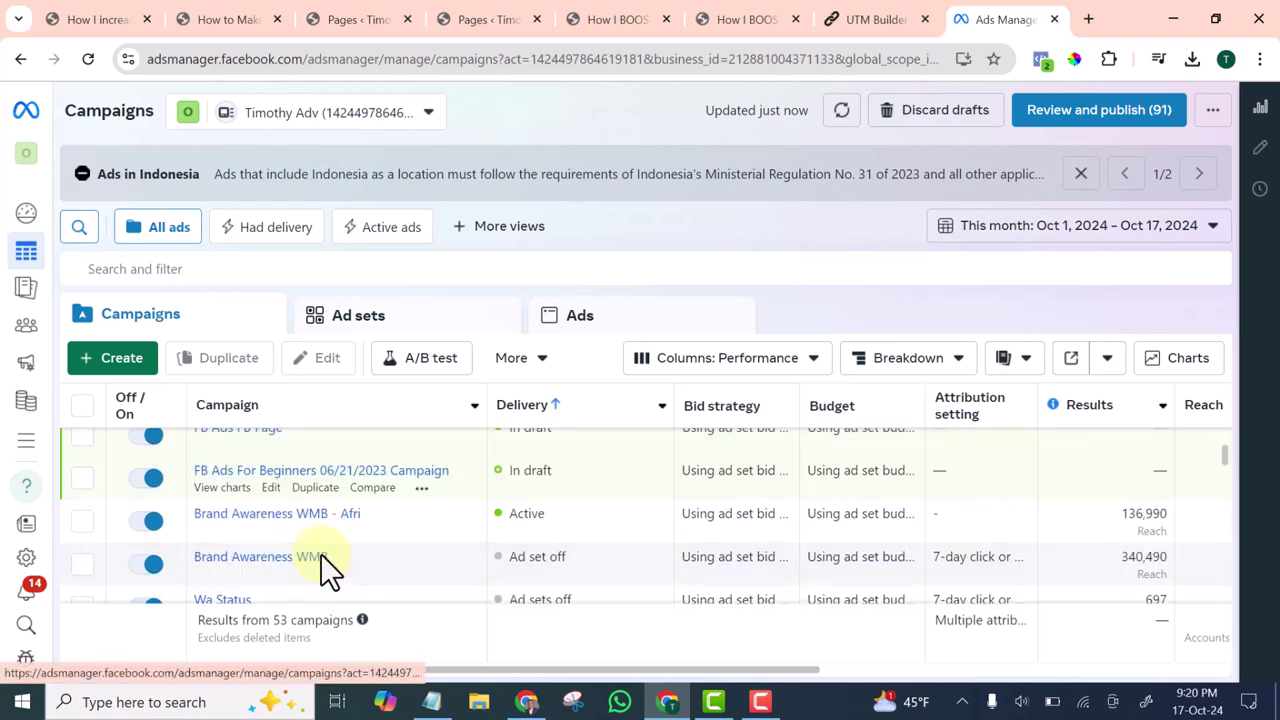
{"action": "left_click", "coordinate": [284, 514]}
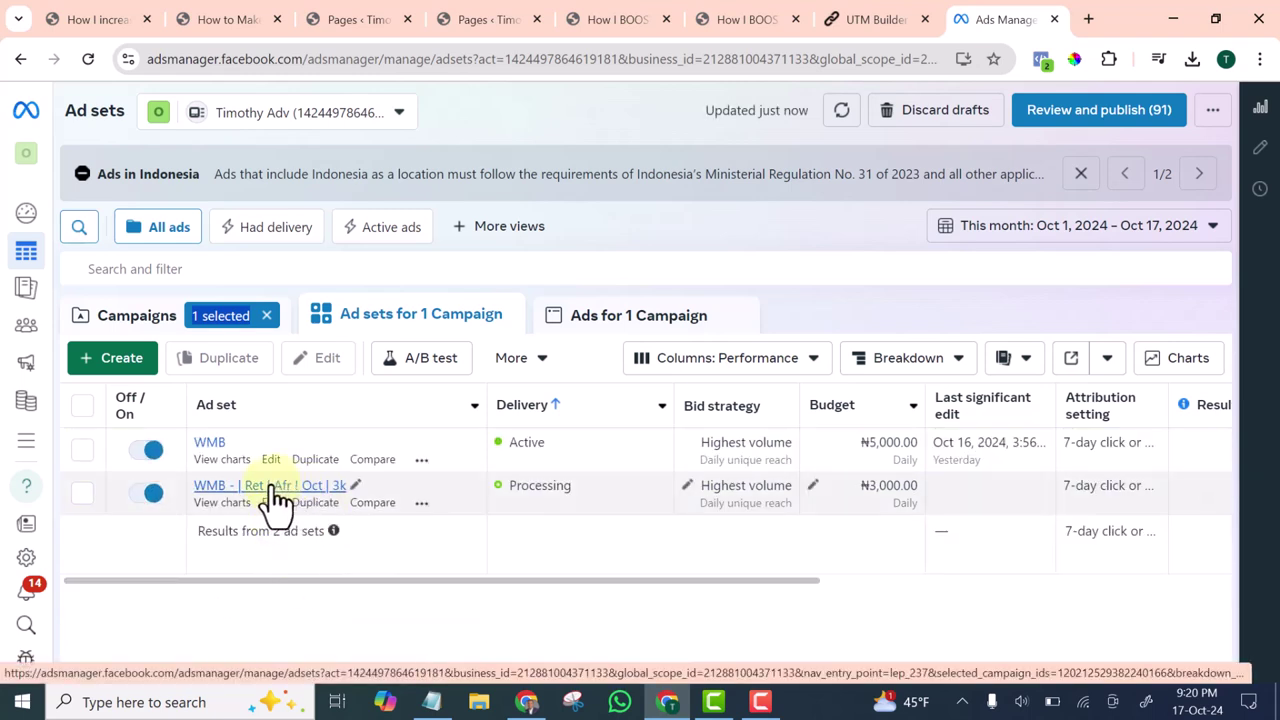
{"action": "left_click", "coordinate": [276, 490]}
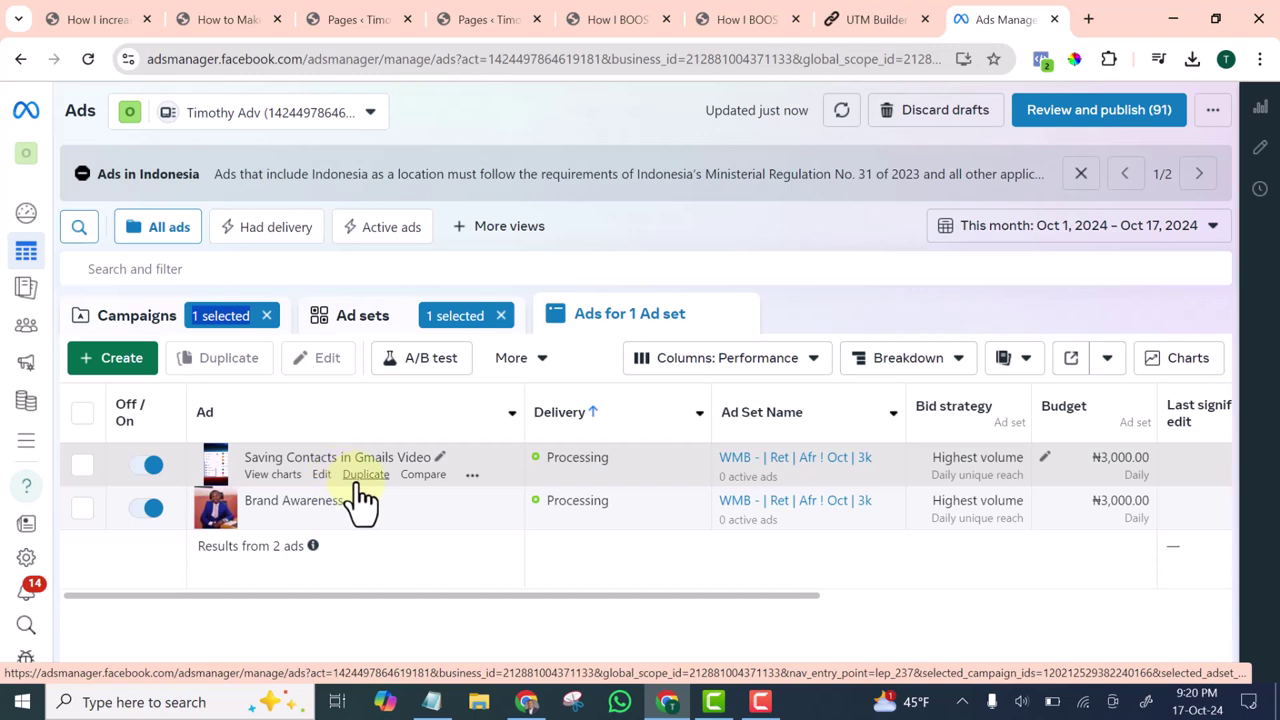
{"action": "left_click", "coordinate": [141, 505]}
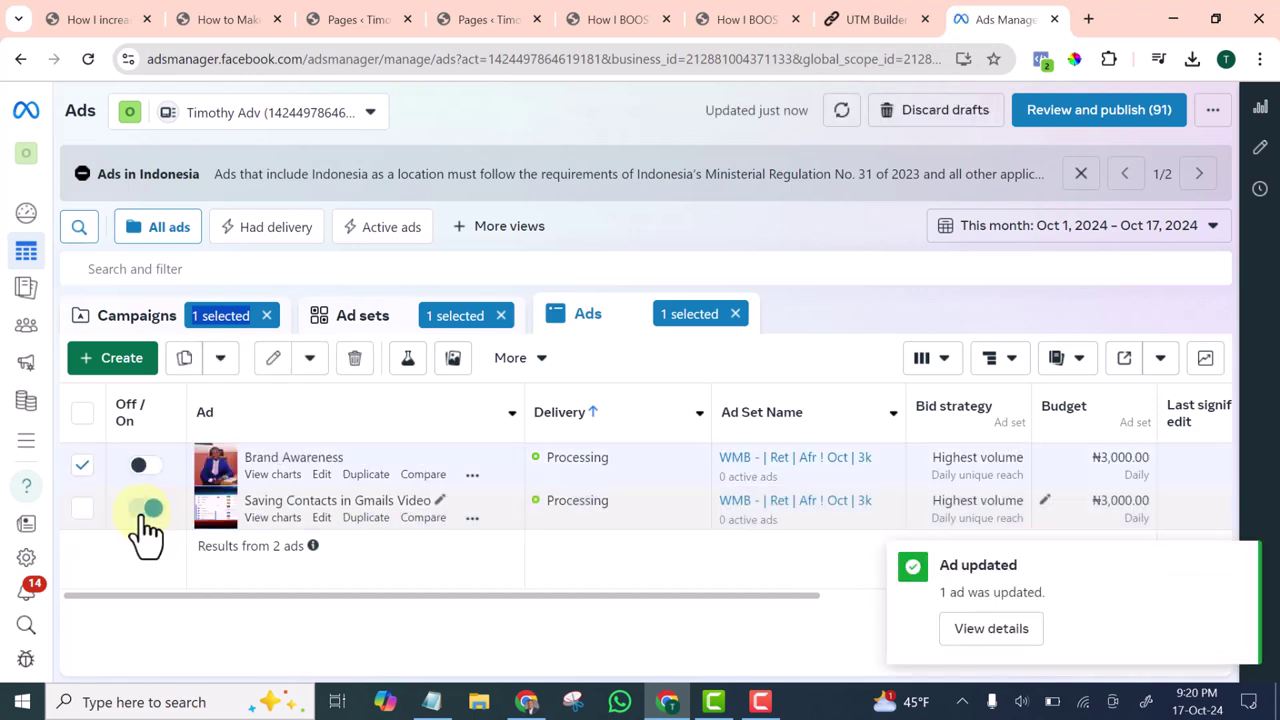
- Open the "Saving Contacts in Gmails Video" ad of the retargeting ad set for editing and remove its current video from the ad creative
{"action": "left_click", "coordinate": [320, 518]}
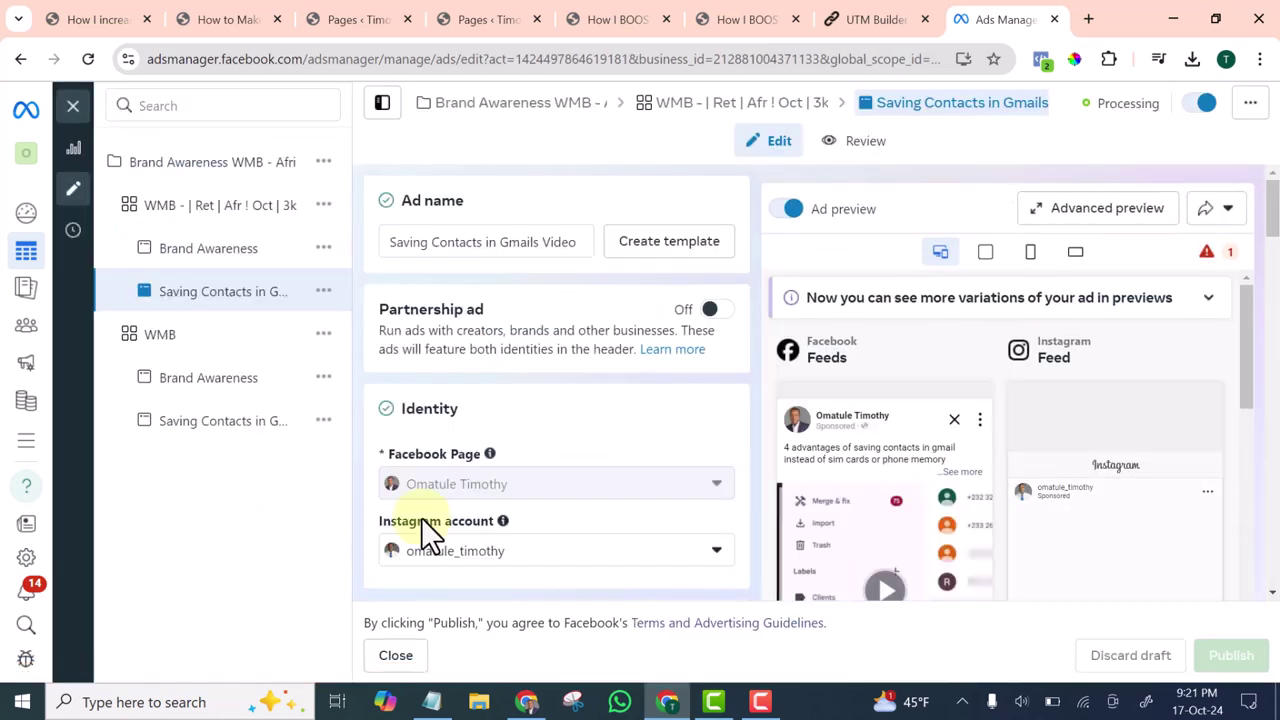
{"action": "scroll", "coordinate": [815, 505], "scroll_direction": "down", "scroll_amount": 3}
{"action": "scroll", "coordinate": [812, 505], "scroll_direction": "up", "scroll_amount": 6}
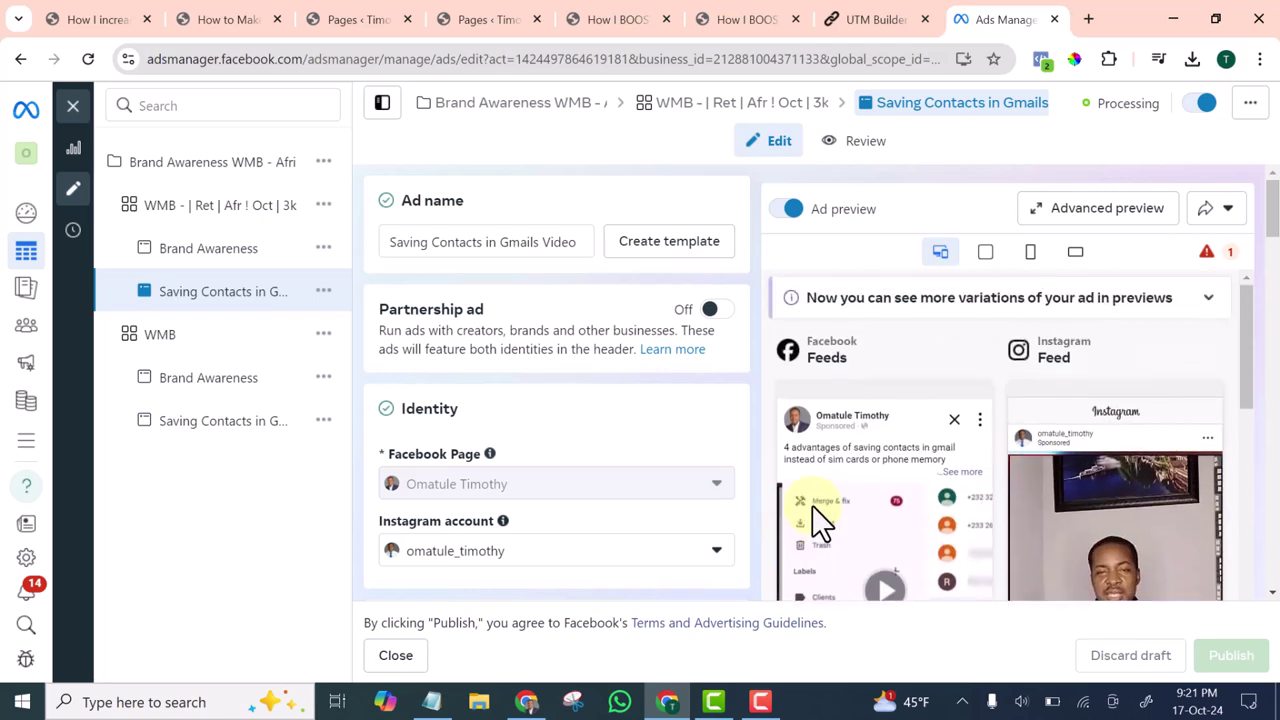
{"action": "scroll", "coordinate": [546, 442], "scroll_direction": "down", "scroll_amount": 7}
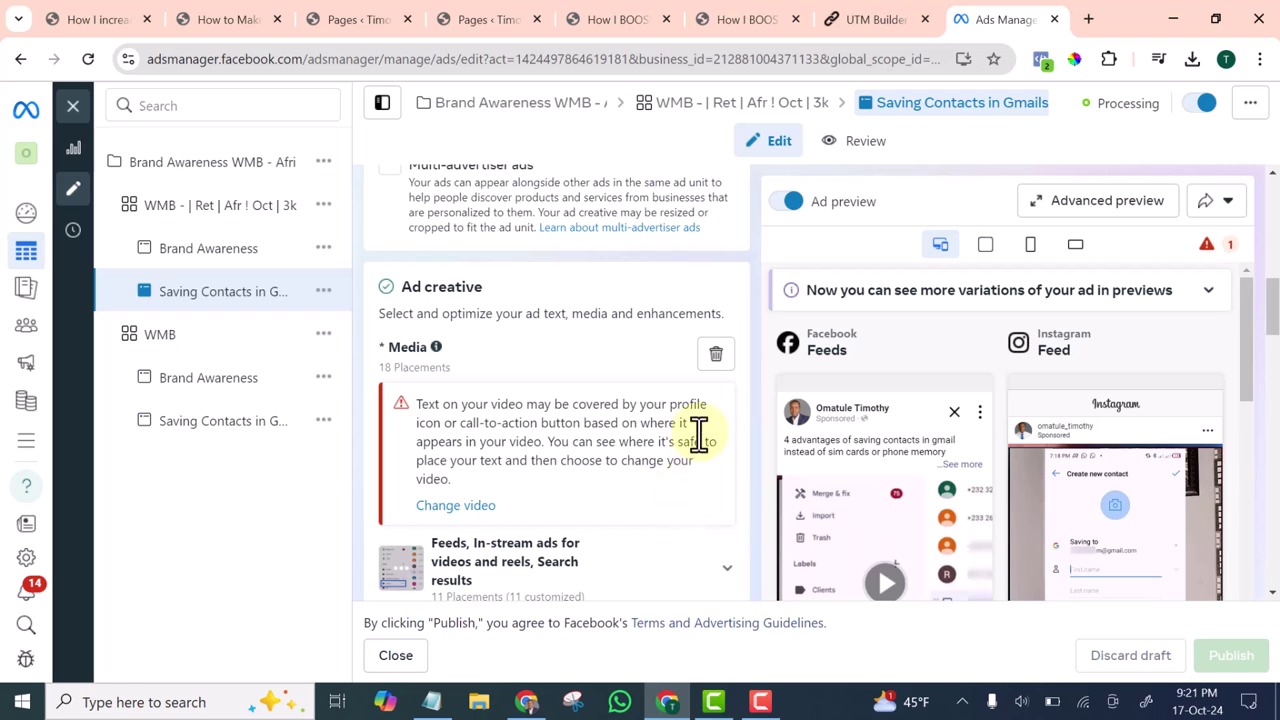
{"action": "left_click", "coordinate": [716, 356]}
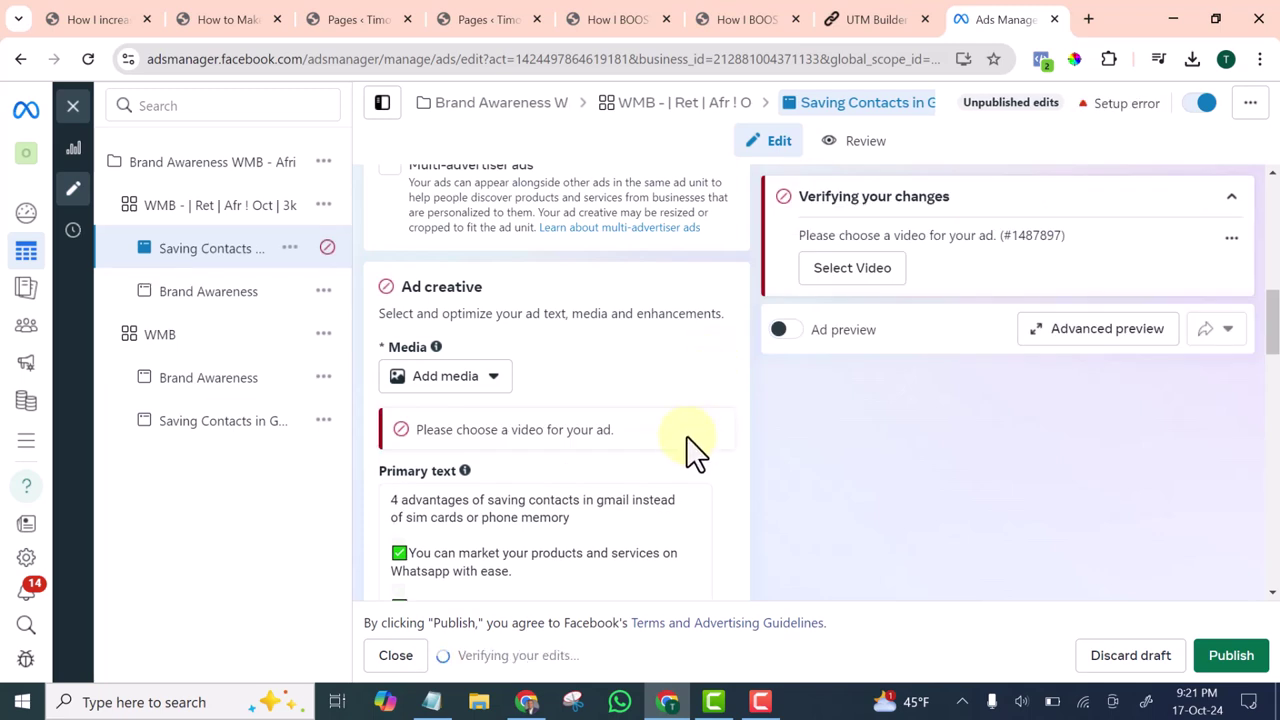
- Start adding a new video to the ad creative, look through the primary text variations and continue to the media selection
{"action": "scroll", "coordinate": [684, 436], "scroll_direction": "up", "scroll_amount": 1}
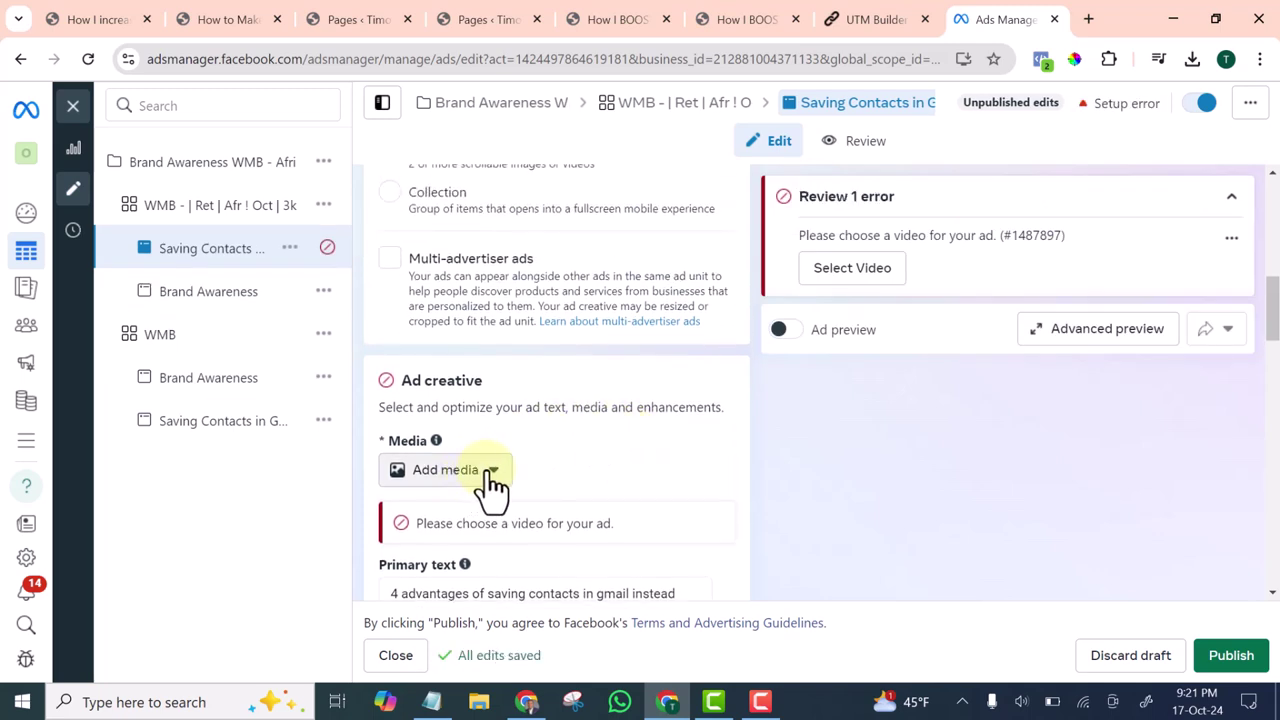
{"action": "left_click", "coordinate": [489, 471]}
{"action": "left_click", "coordinate": [488, 471]}
{"action": "scroll", "coordinate": [806, 320], "scroll_direction": "up", "scroll_amount": 1}
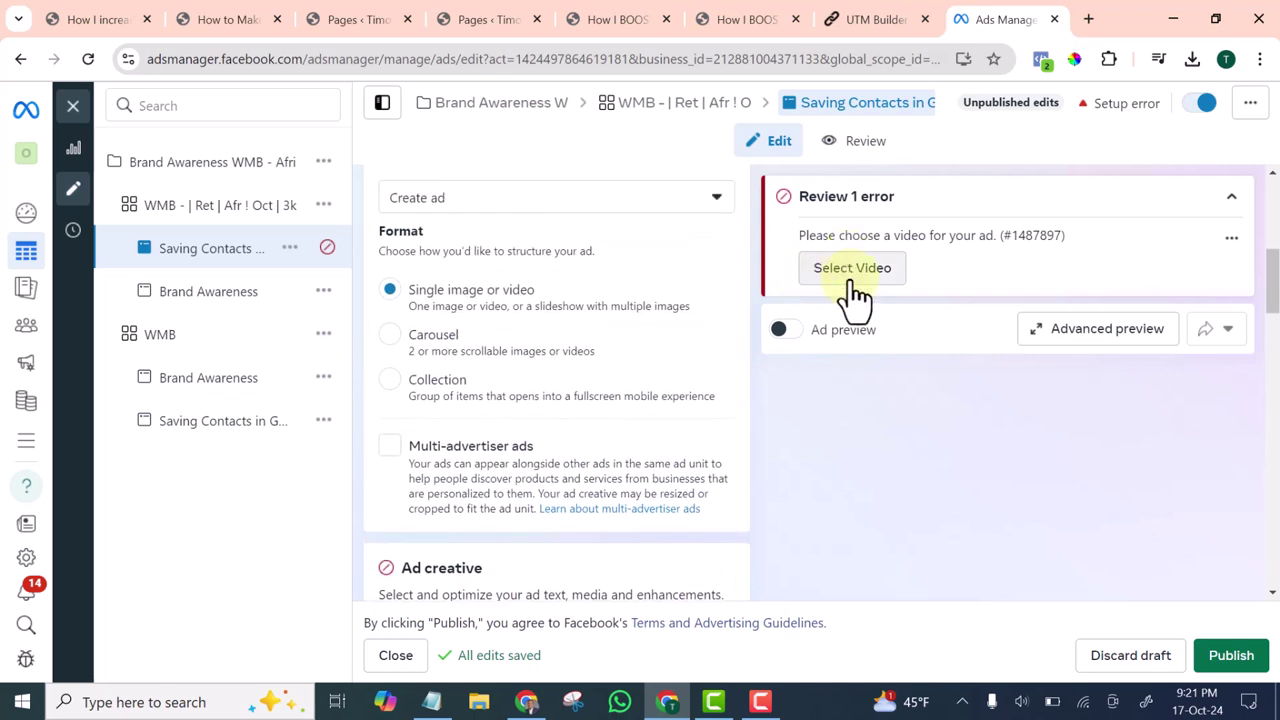
{"action": "left_click", "coordinate": [841, 268]}
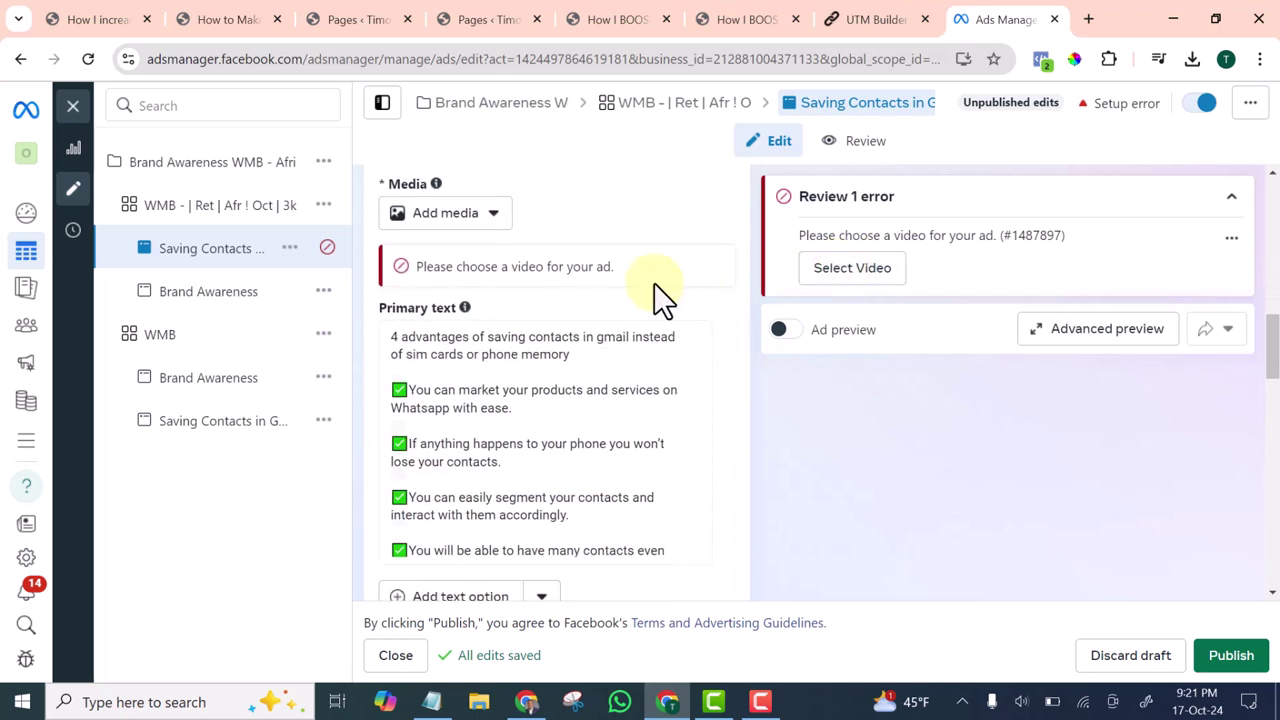
{"action": "left_click", "coordinate": [500, 222]}
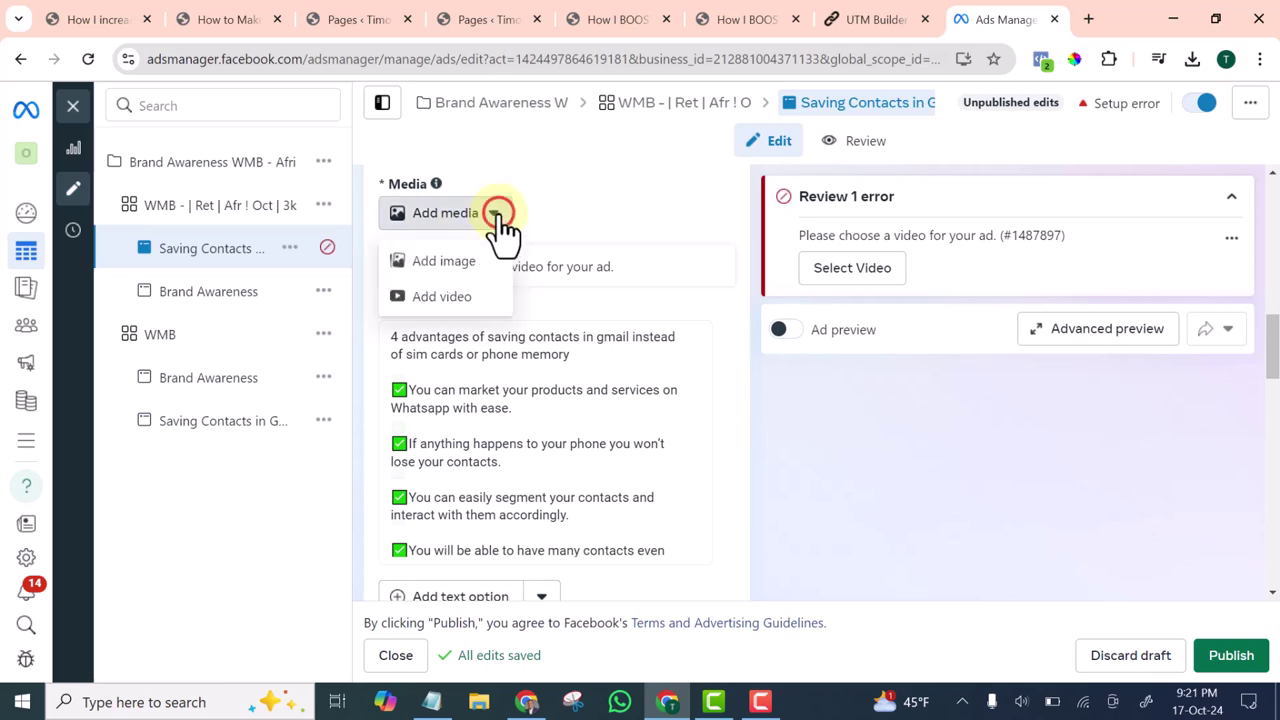
{"action": "left_click", "coordinate": [445, 299]}
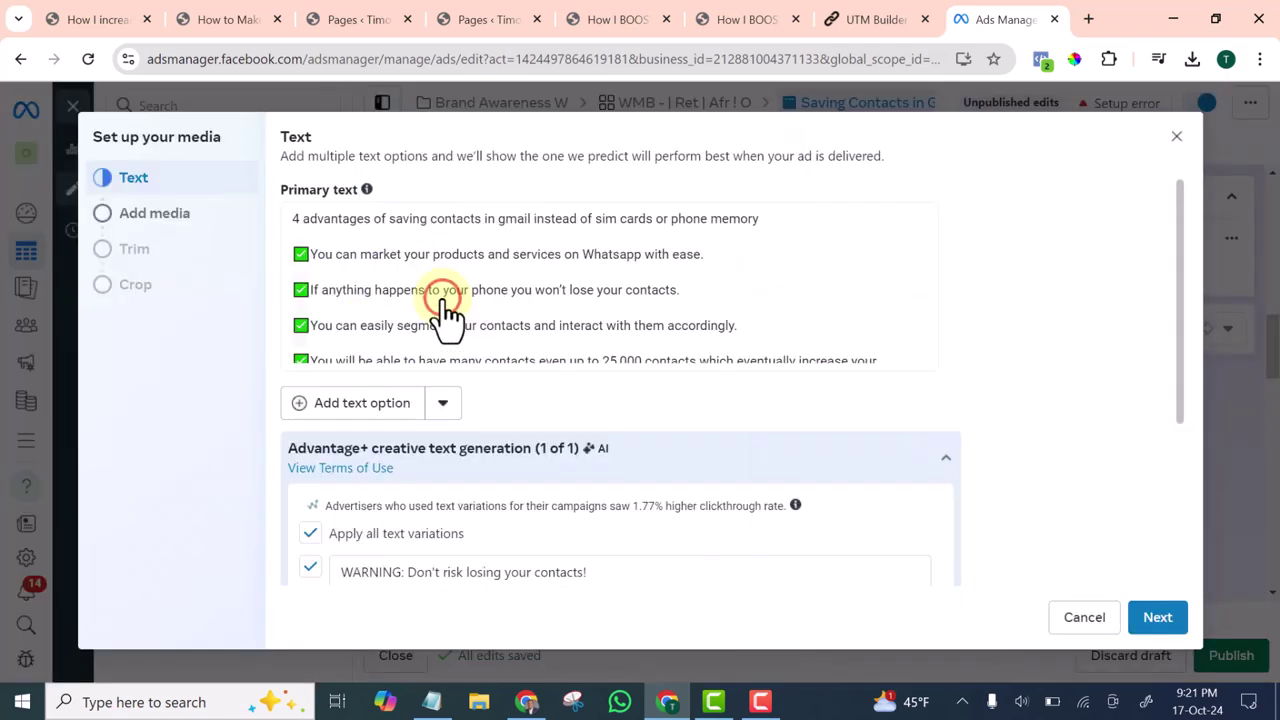
{"action": "scroll", "coordinate": [471, 378], "scroll_direction": "down", "scroll_amount": 1}
{"action": "scroll", "coordinate": [680, 490], "scroll_direction": "down", "scroll_amount": 2}
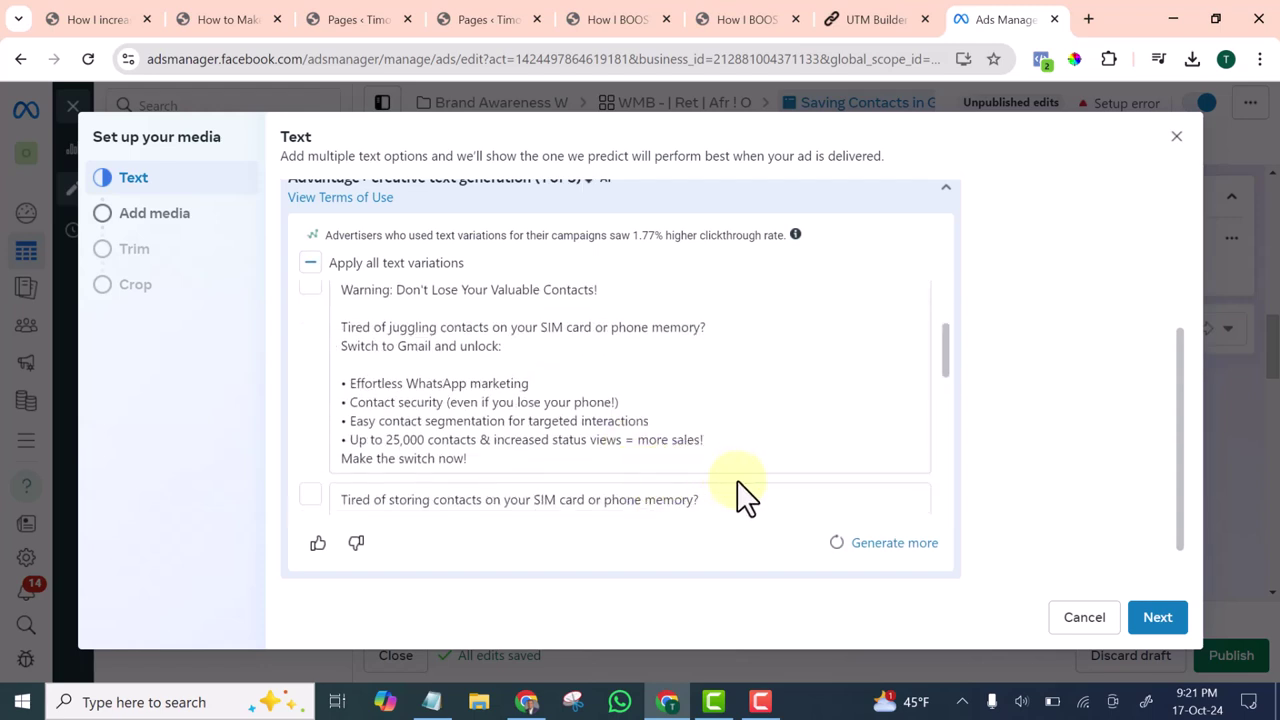
{"action": "left_click", "coordinate": [1158, 618]}
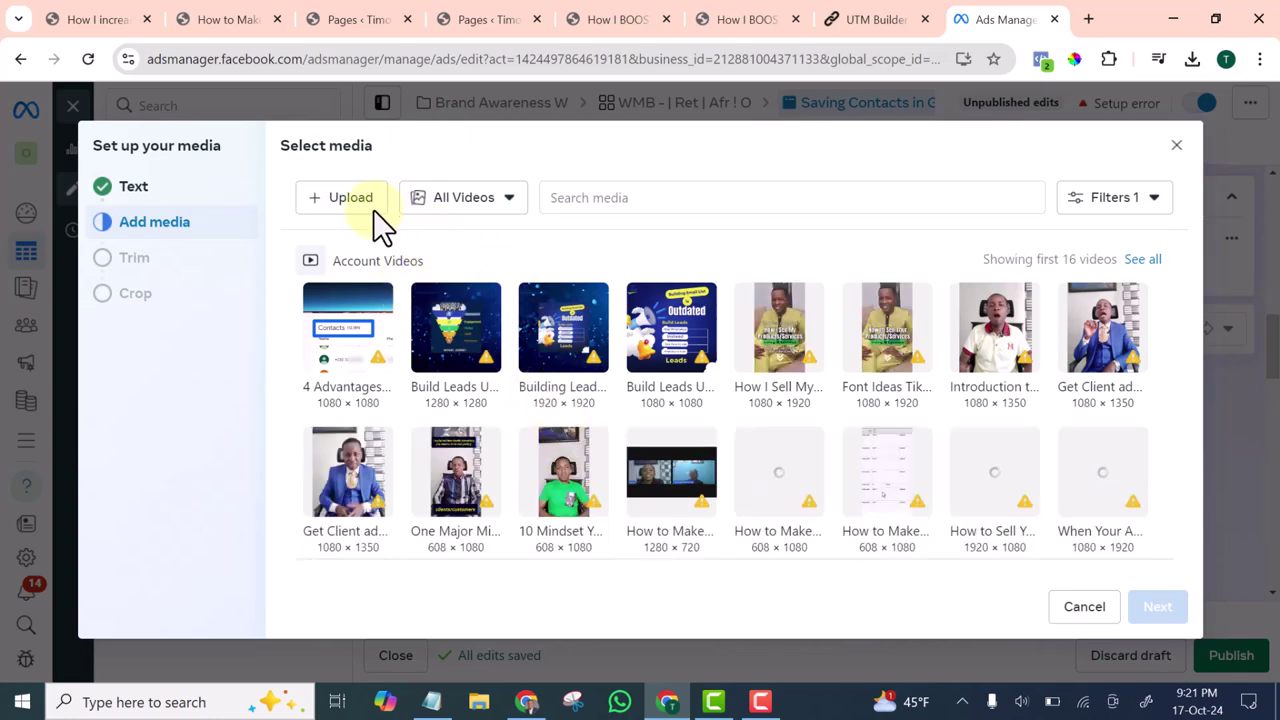
- Upload the "How I Increa..." video from the computer, use it as the ad's media and keep its full length untrimmed
{"action": "left_click", "coordinate": [344, 198]}
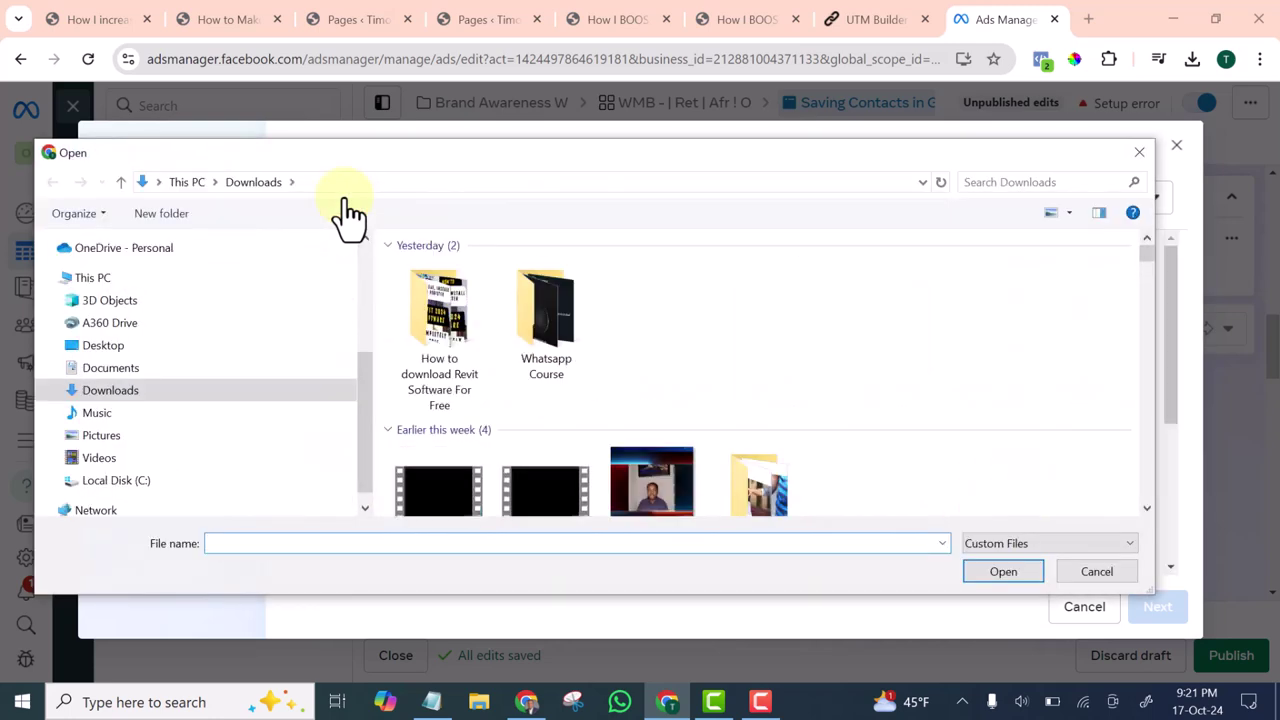
{"action": "left_click", "coordinate": [110, 368]}
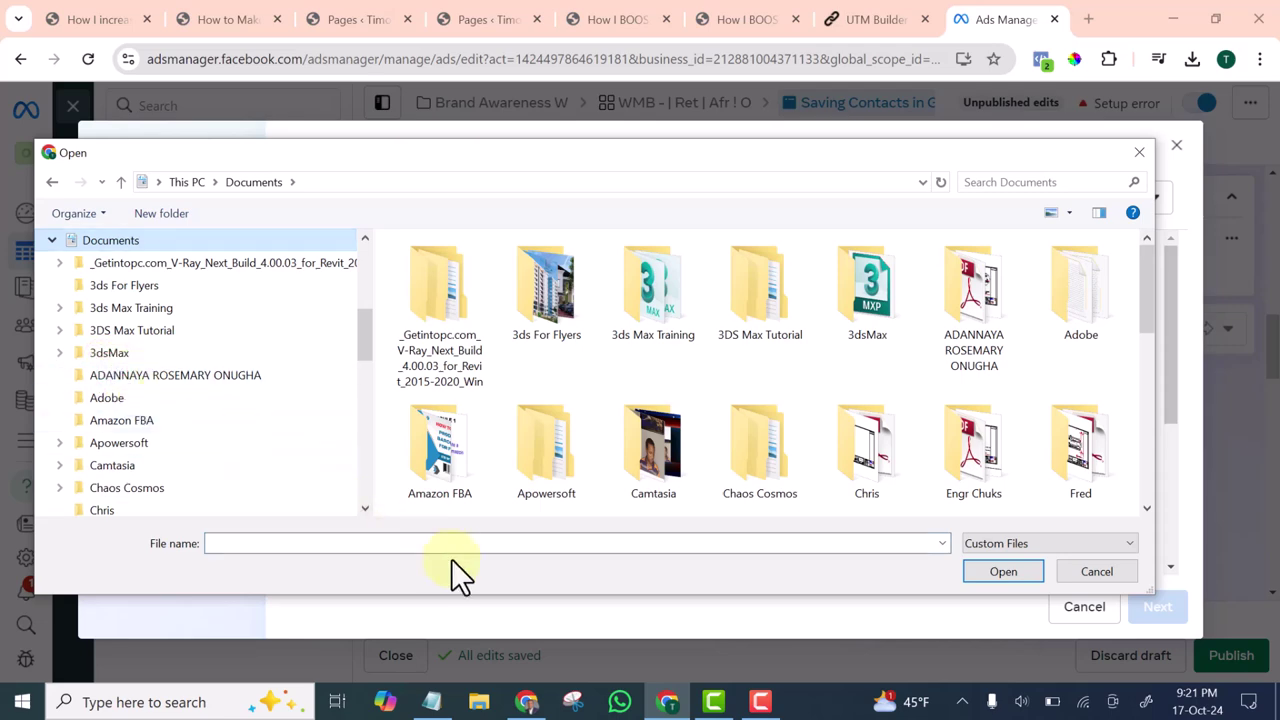
{"action": "key", "text": "Escape"}
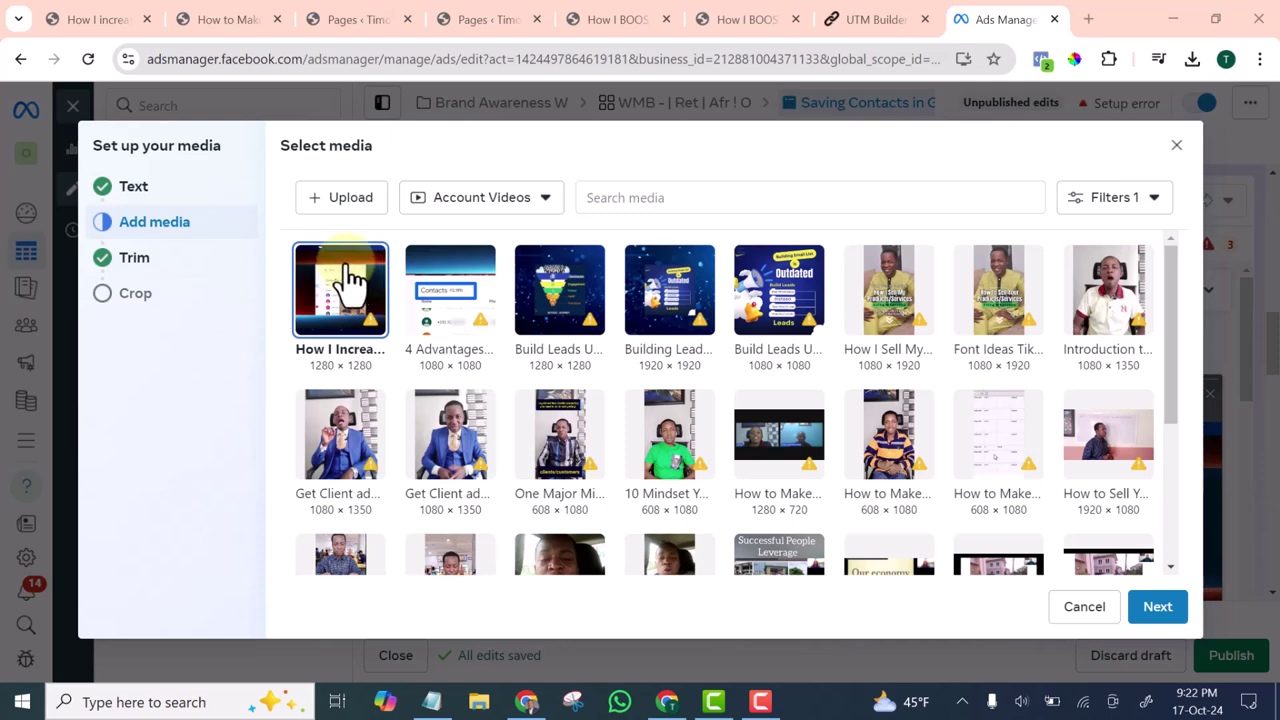
{"action": "left_click", "coordinate": [1158, 607]}
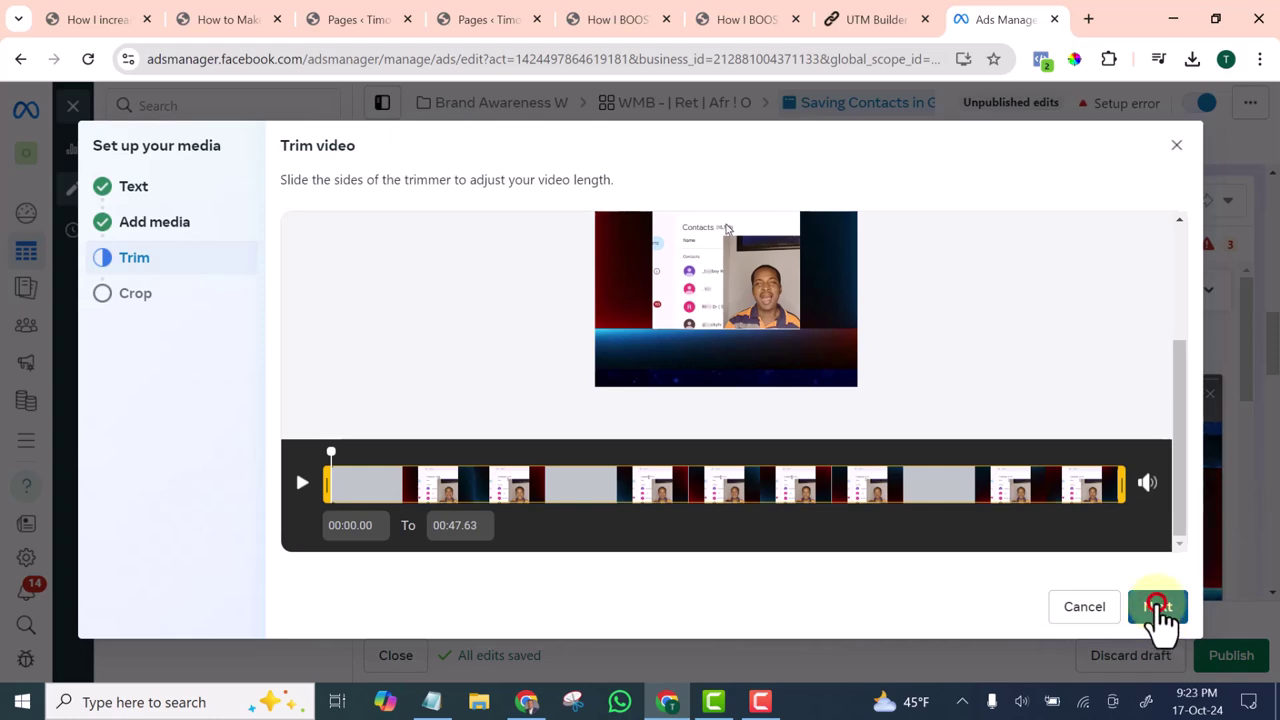
{"action": "left_click", "coordinate": [1158, 607]}
- Examine how the uploaded video fits each placement group and which groups carry a cropping warning
{"action": "scroll", "coordinate": [547, 505], "scroll_direction": "down", "scroll_amount": 3}
{"action": "scroll", "coordinate": [508, 491], "scroll_direction": "up", "scroll_amount": 2}
{"action": "scroll", "coordinate": [429, 329], "scroll_direction": "down", "scroll_amount": 4}
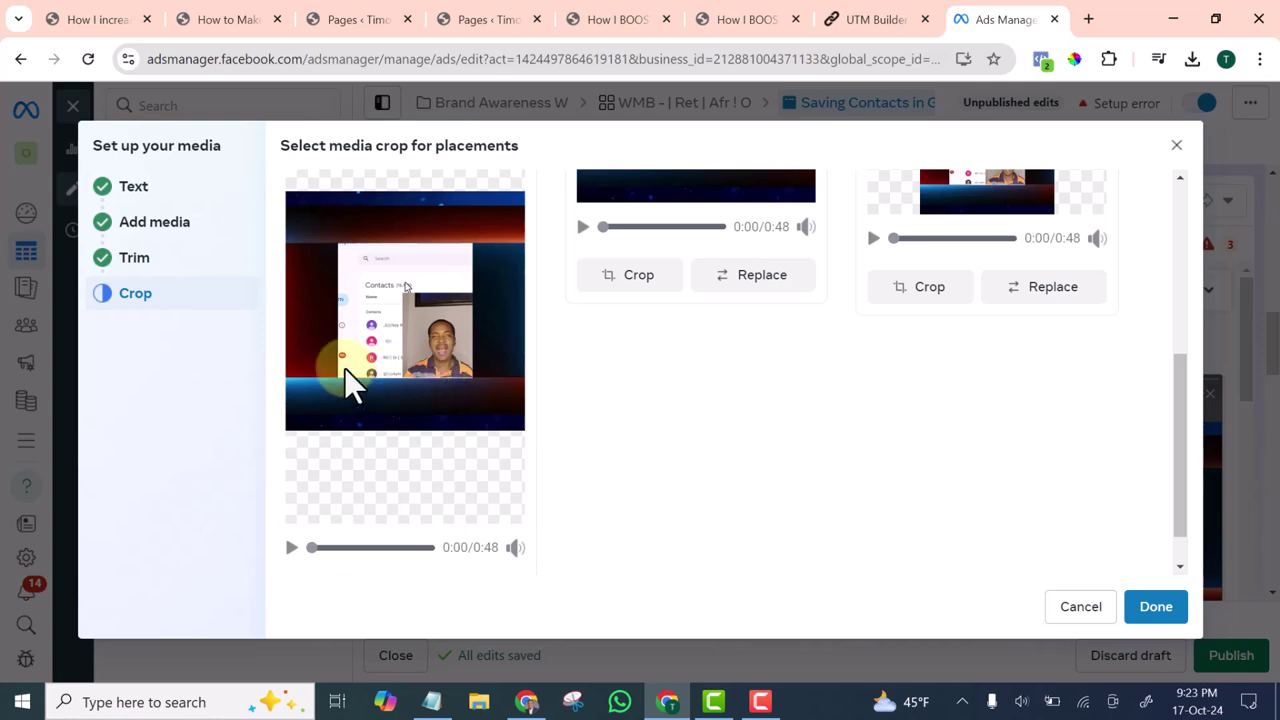
{"action": "scroll", "coordinate": [370, 385], "scroll_direction": "up", "scroll_amount": 4}
{"action": "scroll", "coordinate": [420, 385], "scroll_direction": "down", "scroll_amount": 3}
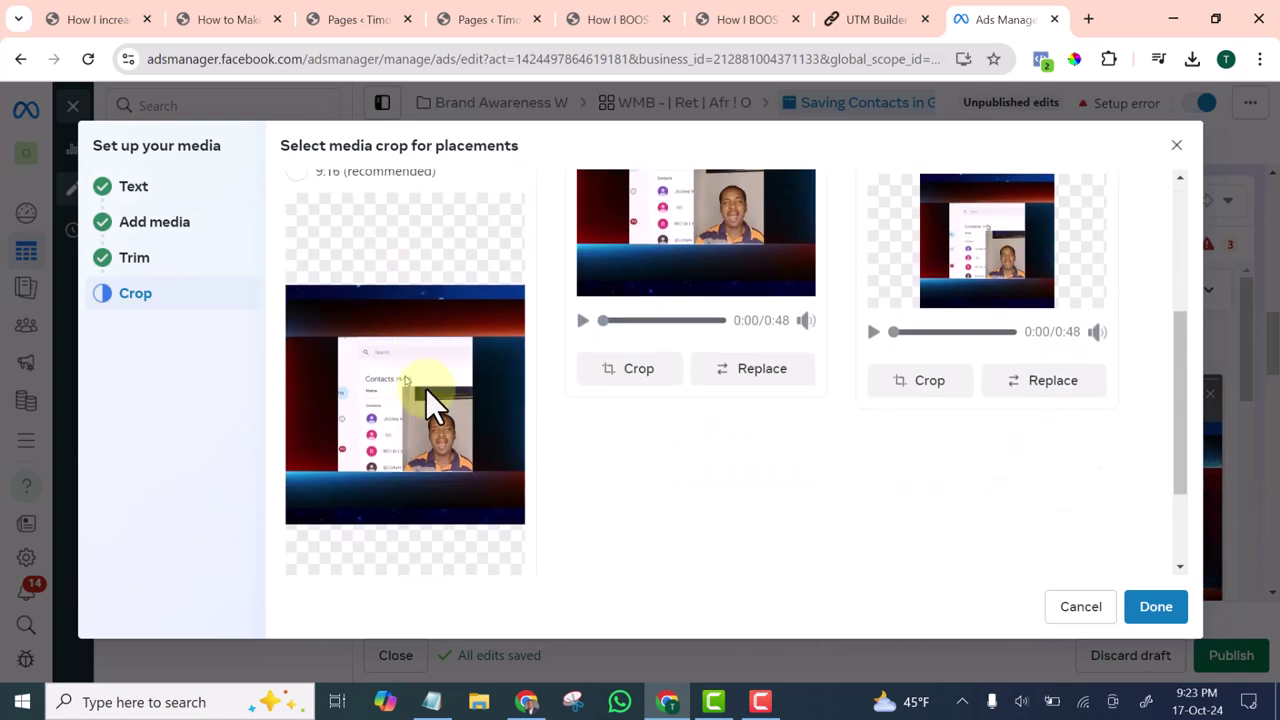
{"action": "scroll", "coordinate": [397, 440], "scroll_direction": "up", "scroll_amount": 3}
{"action": "scroll", "coordinate": [391, 457], "scroll_direction": "down", "scroll_amount": 3}
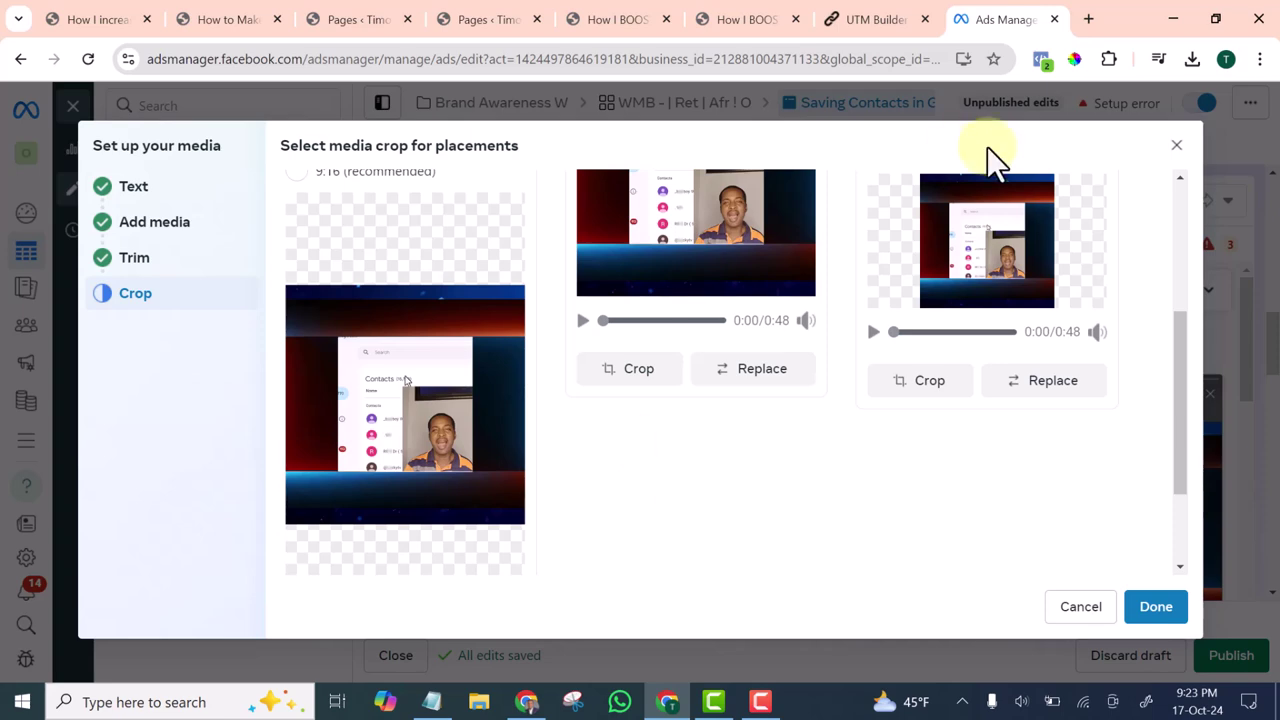
{"action": "scroll", "coordinate": [374, 334], "scroll_direction": "up", "scroll_amount": 3}
{"action": "scroll", "coordinate": [376, 325], "scroll_direction": "down", "scroll_amount": 5}
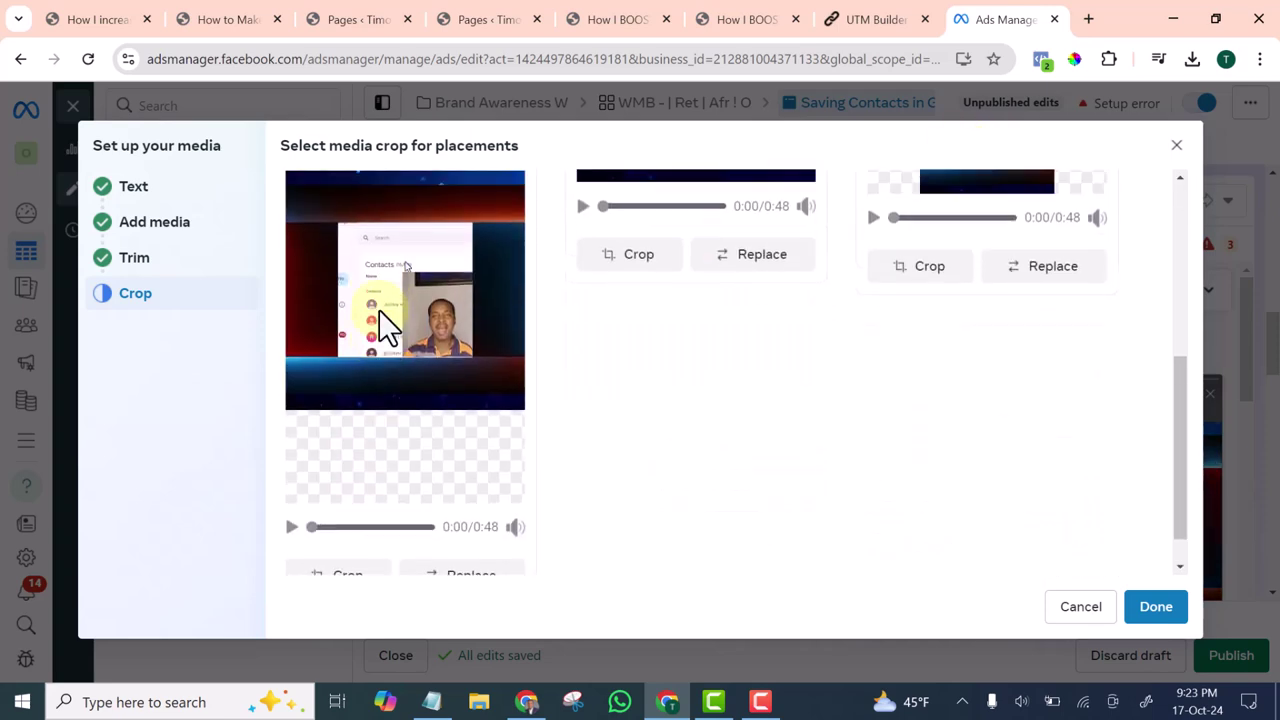
{"action": "scroll", "coordinate": [390, 360], "scroll_direction": "up", "scroll_amount": 4}
{"action": "scroll", "coordinate": [450, 395], "scroll_direction": "down", "scroll_amount": 3}
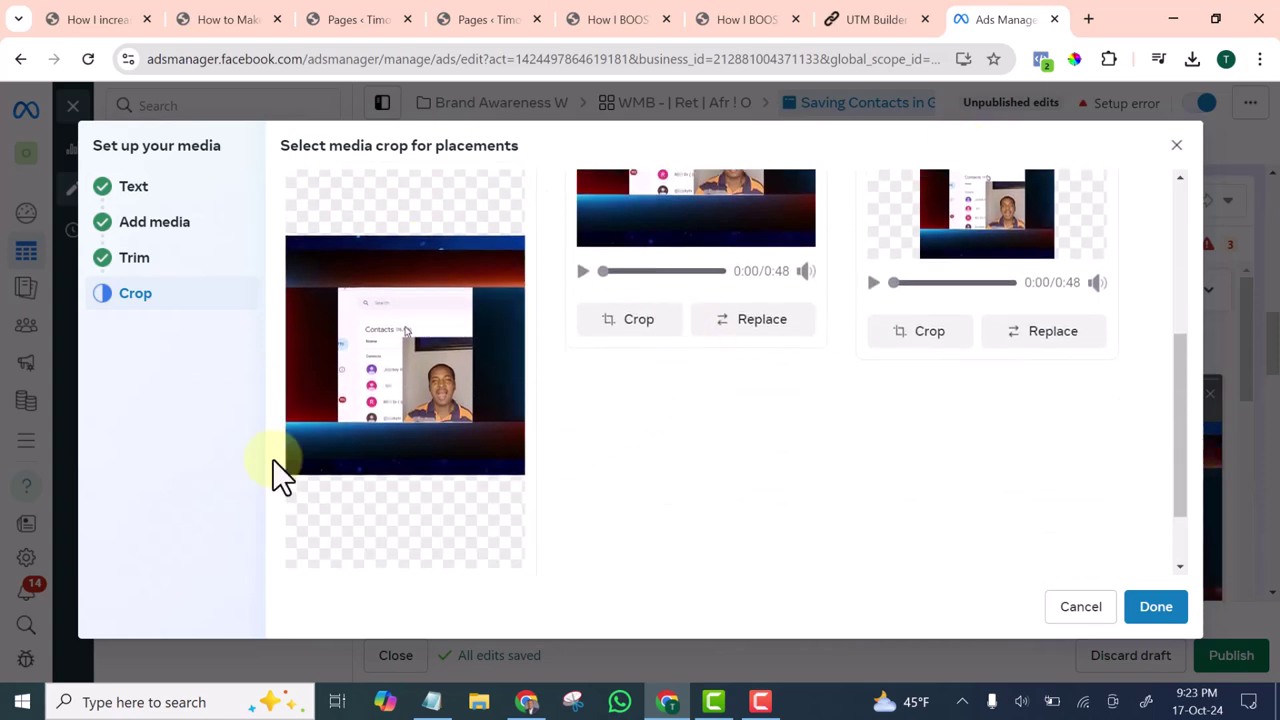
{"action": "scroll", "coordinate": [440, 458], "scroll_direction": "up", "scroll_amount": 5}
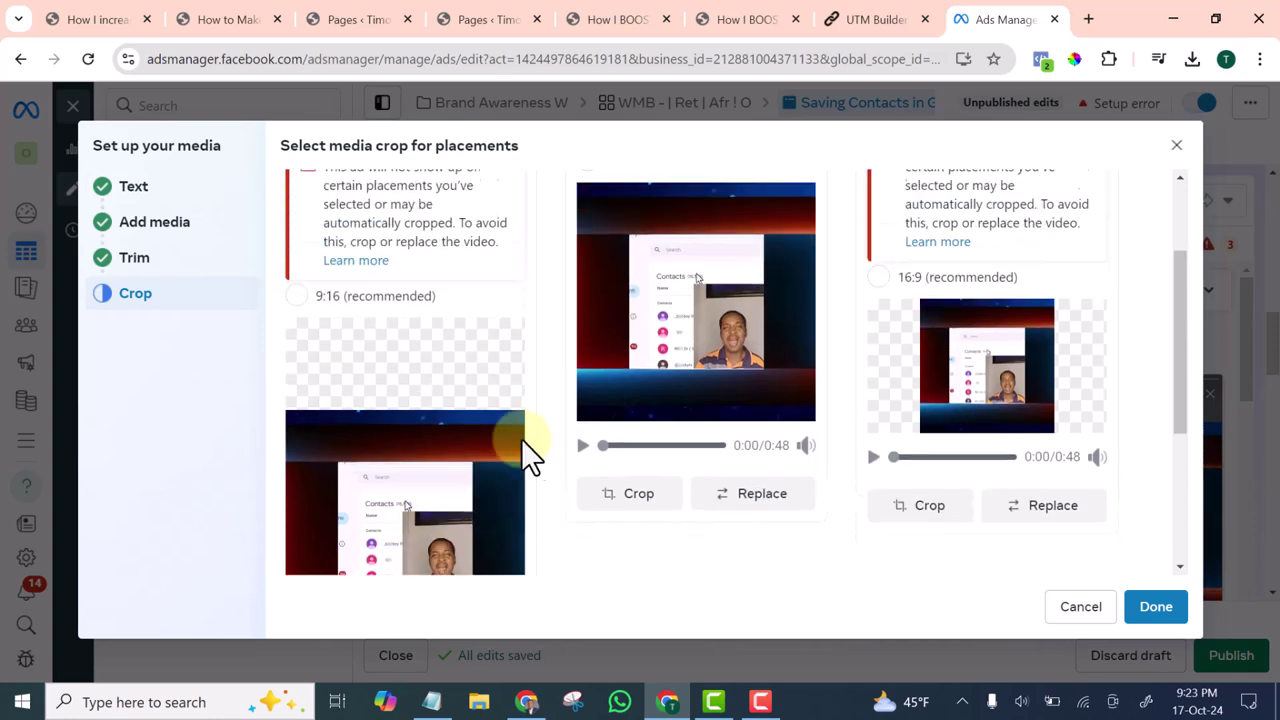
{"action": "scroll", "coordinate": [682, 440], "scroll_direction": "down", "scroll_amount": 2}
{"action": "scroll", "coordinate": [700, 365], "scroll_direction": "up", "scroll_amount": 2}
{"action": "scroll", "coordinate": [705, 320], "scroll_direction": "down", "scroll_amount": 2}
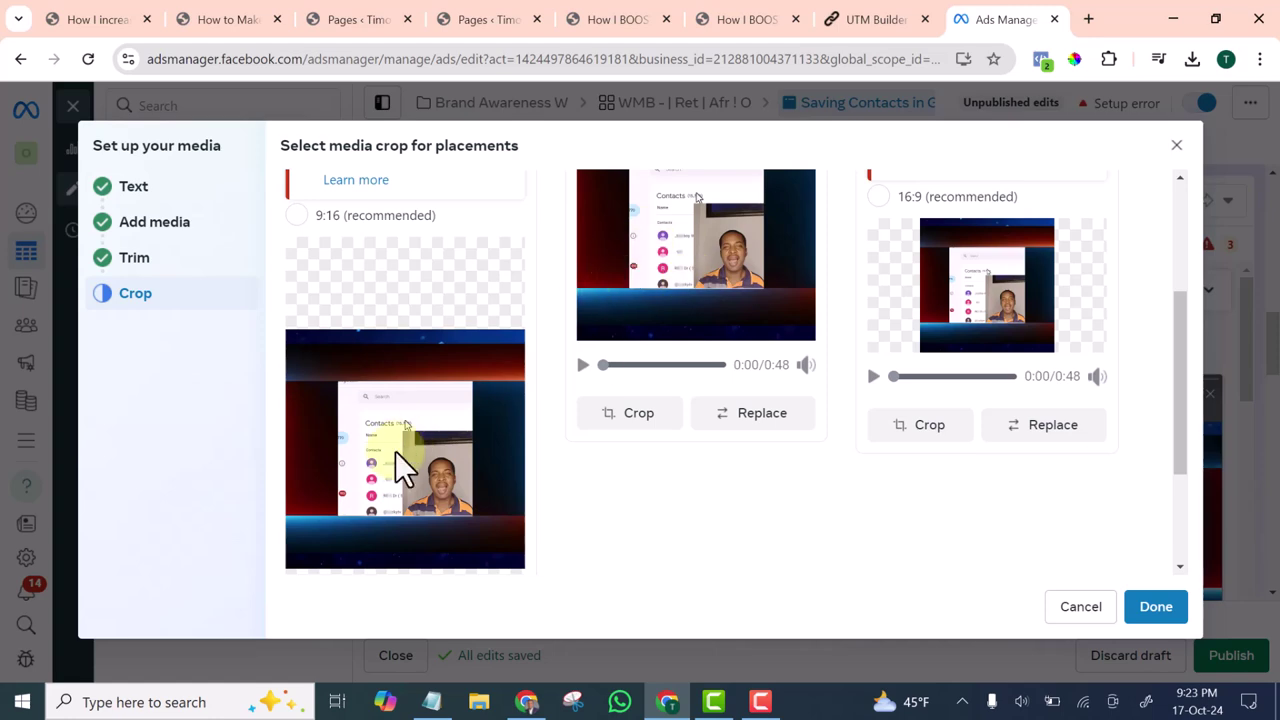
{"action": "scroll", "coordinate": [380, 428], "scroll_direction": "down", "scroll_amount": 4}
{"action": "scroll", "coordinate": [445, 350], "scroll_direction": "up", "scroll_amount": 5}
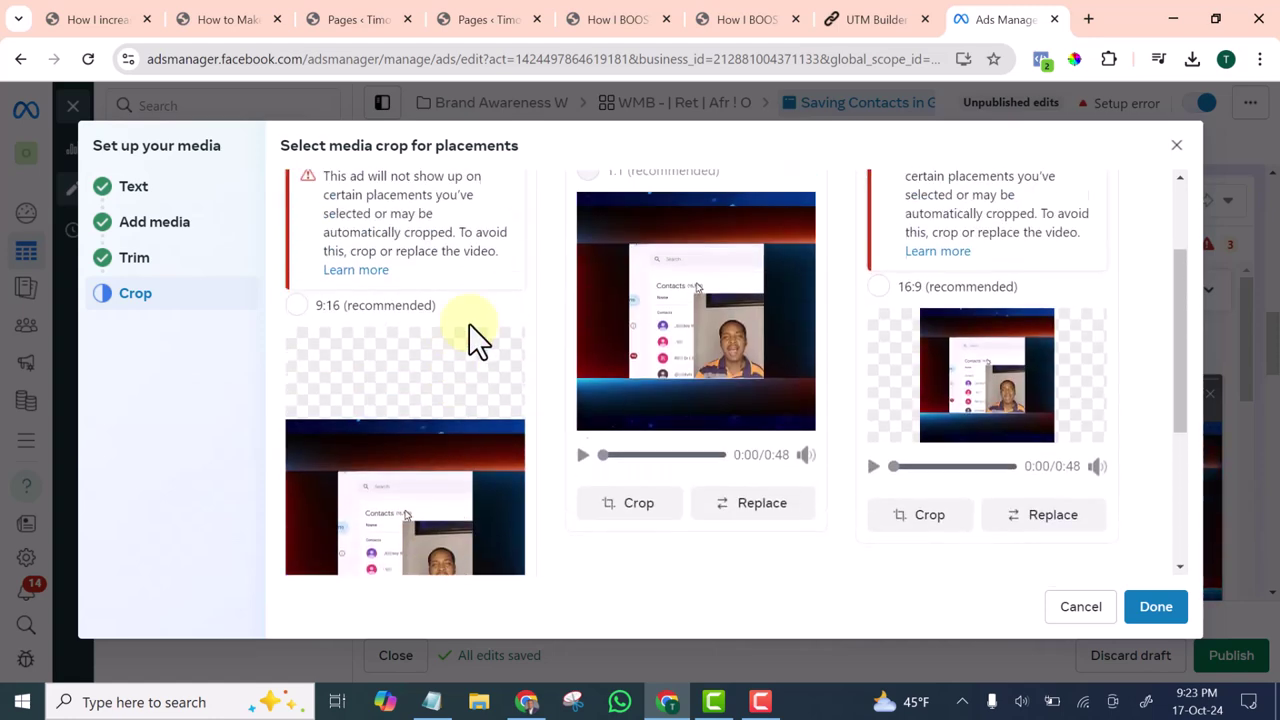
{"action": "scroll", "coordinate": [453, 422], "scroll_direction": "down", "scroll_amount": 3}
{"action": "scroll", "coordinate": [395, 565], "scroll_direction": "up", "scroll_amount": 5}
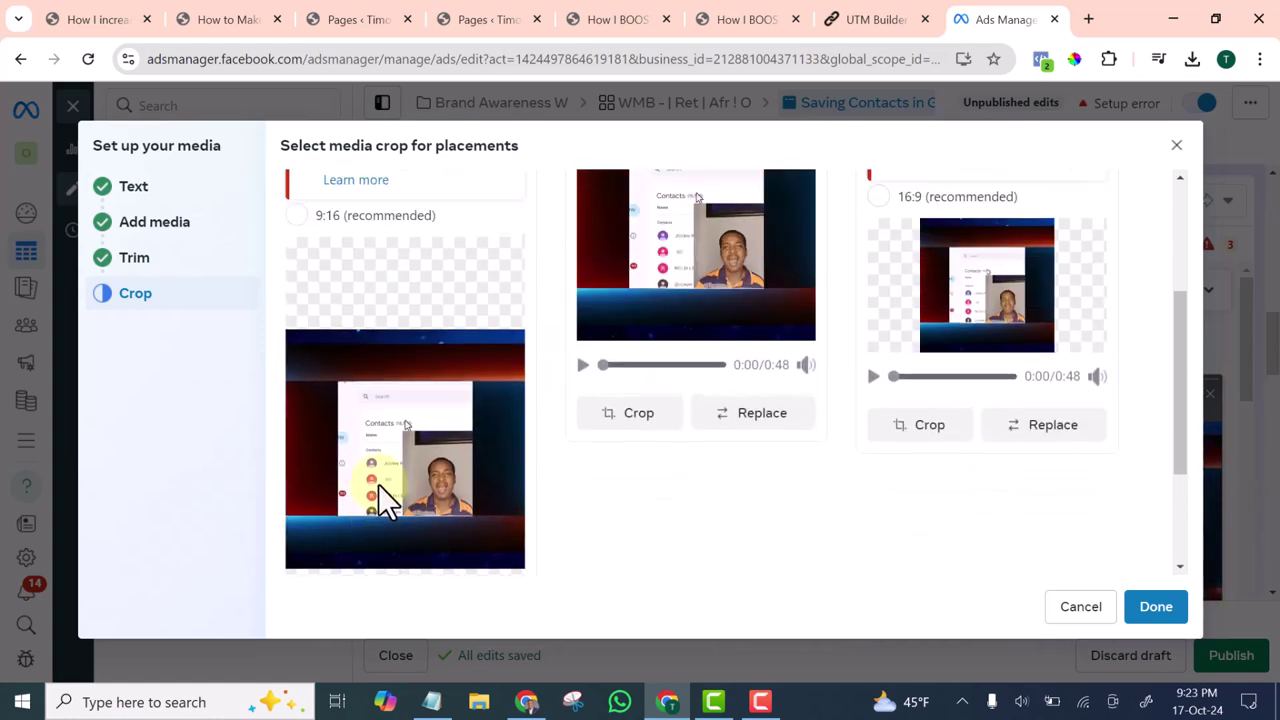
{"action": "scroll", "coordinate": [373, 292], "scroll_direction": "down", "scroll_amount": 5}
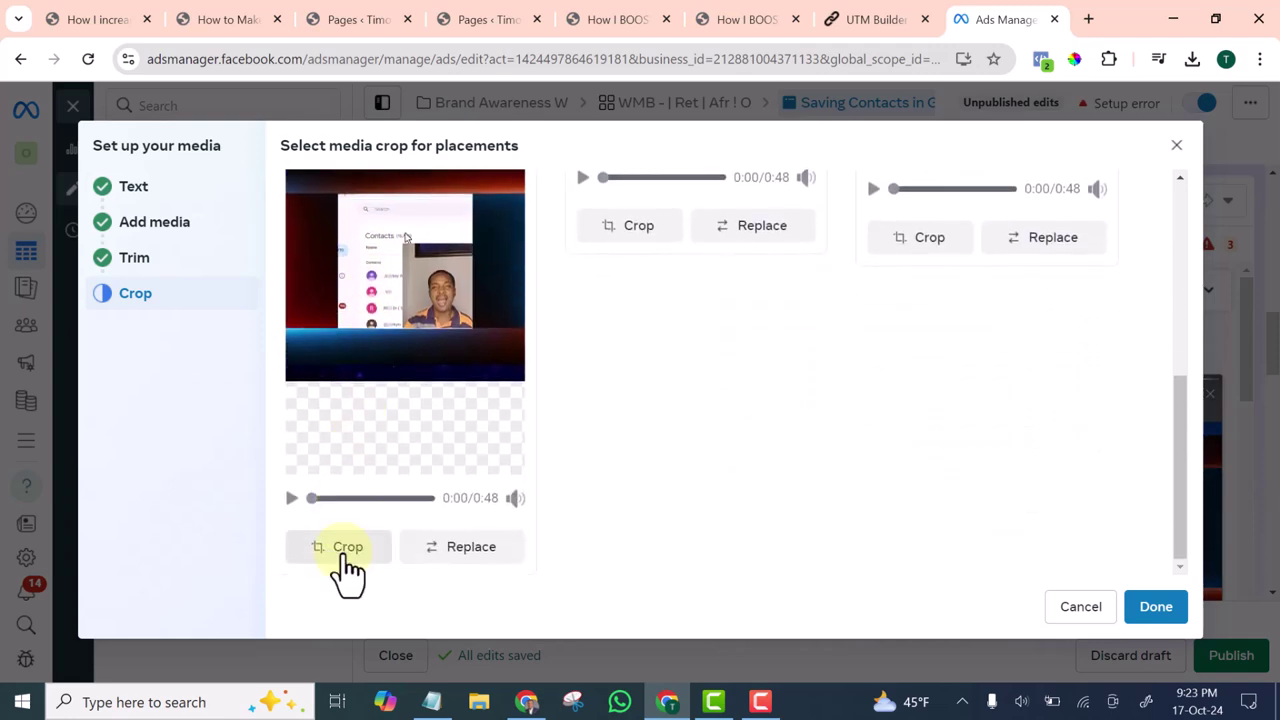
- Crop the video to the recommended 9:16 ratio for the Reels, Apps and sites placements
{"action": "left_click", "coordinate": [345, 550]}
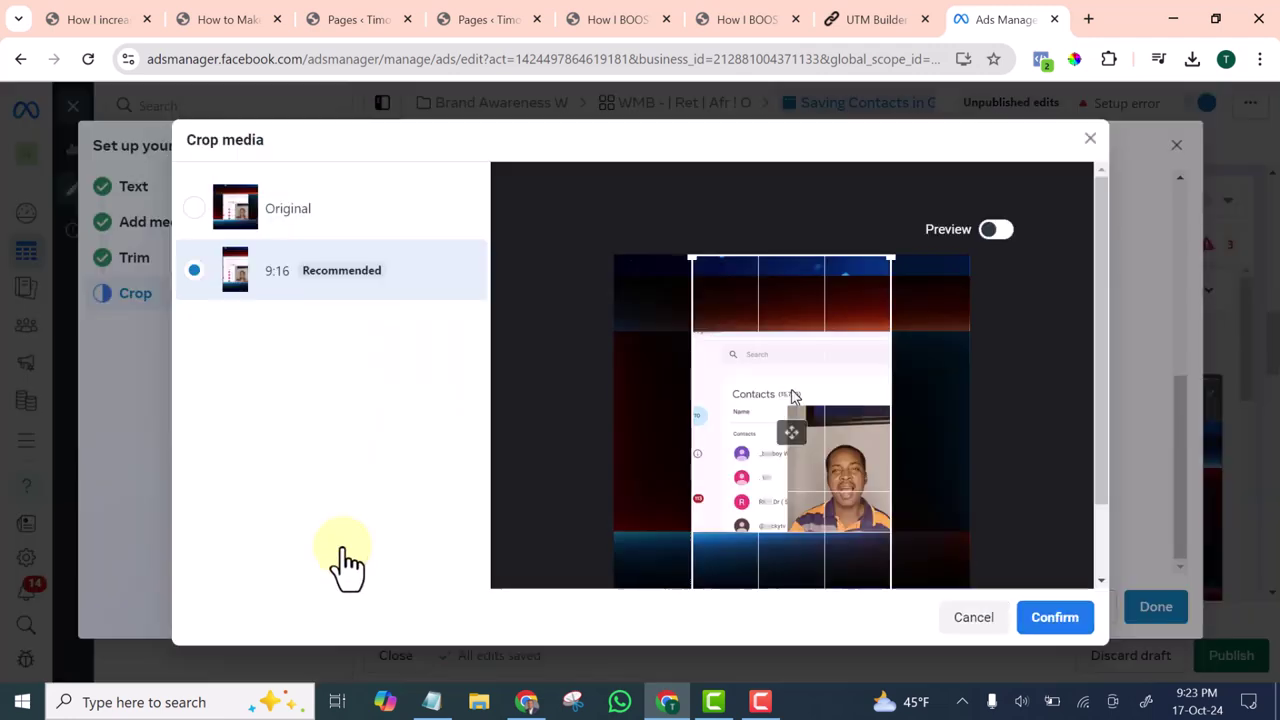
{"action": "scroll", "coordinate": [730, 490], "scroll_direction": "down", "scroll_amount": 1}
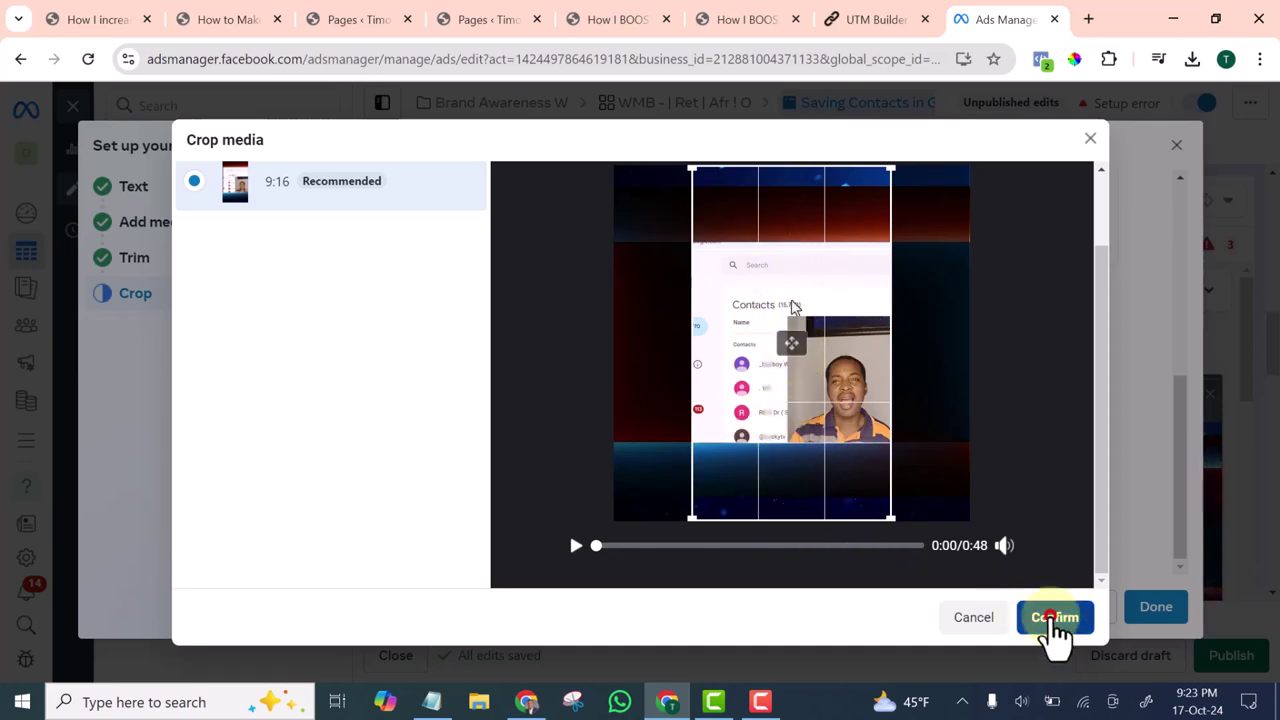
{"action": "left_click", "coordinate": [1052, 616]}
- Compare the 9:16 crop with the uncropped previews of the other two placement groups
{"action": "scroll", "coordinate": [457, 491], "scroll_direction": "up", "scroll_amount": 3}
{"action": "scroll", "coordinate": [600, 414], "scroll_direction": "down", "scroll_amount": 3}
{"action": "scroll", "coordinate": [697, 440], "scroll_direction": "up", "scroll_amount": 3}
{"action": "scroll", "coordinate": [766, 409], "scroll_direction": "up", "scroll_amount": 1}
{"action": "scroll", "coordinate": [766, 409], "scroll_direction": "down", "scroll_amount": 3}
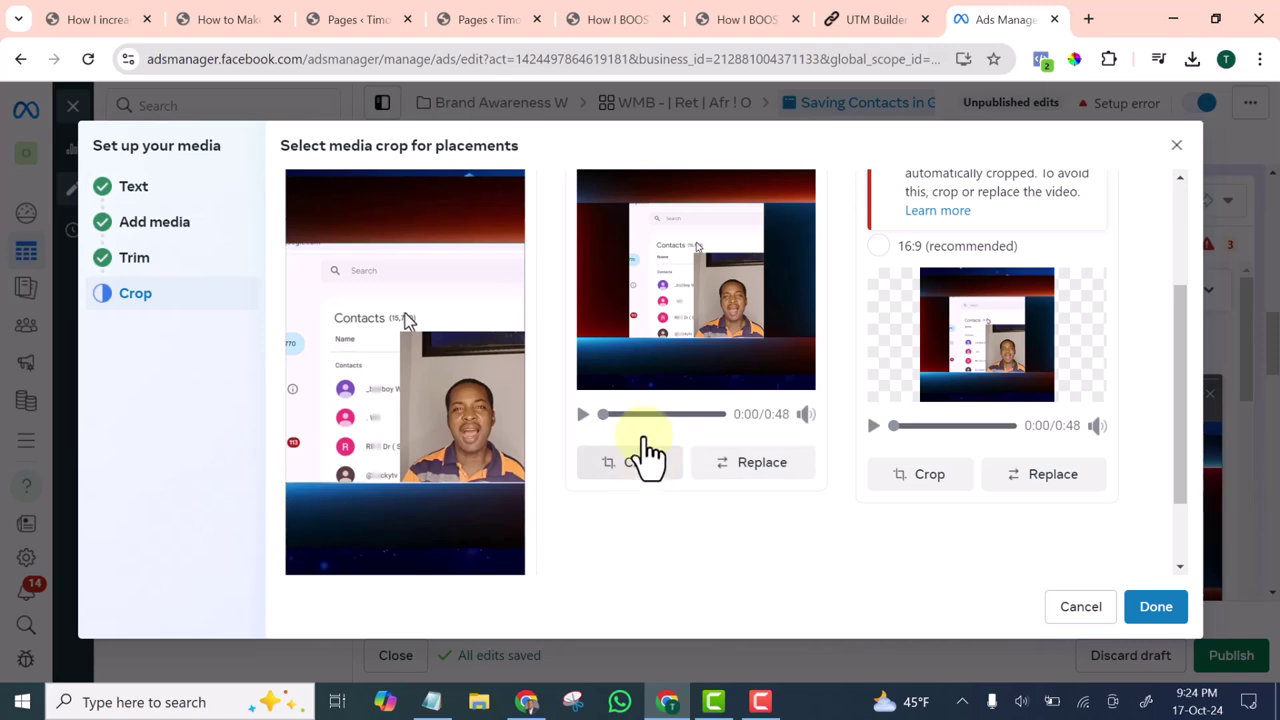
{"action": "scroll", "coordinate": [687, 320], "scroll_direction": "up", "scroll_amount": 3}
{"action": "scroll", "coordinate": [720, 350], "scroll_direction": "down", "scroll_amount": 3}
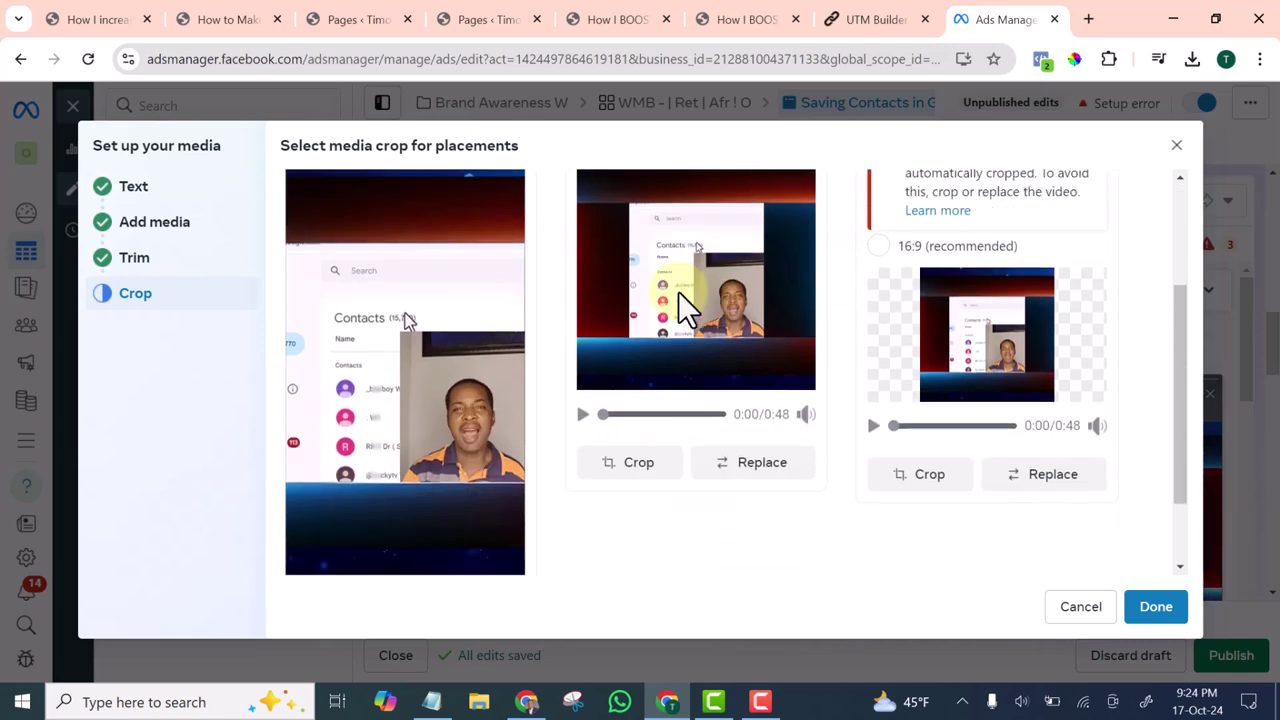
{"action": "scroll", "coordinate": [691, 340], "scroll_direction": "up", "scroll_amount": 1}
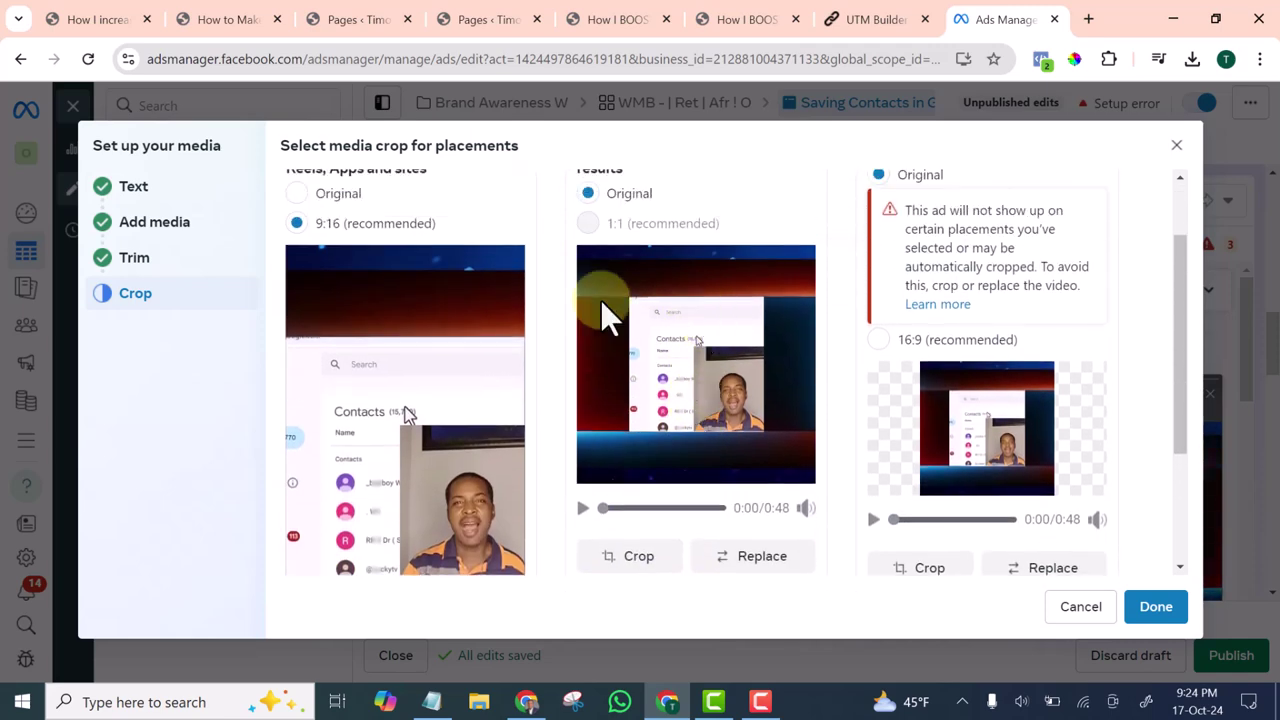
{"action": "scroll", "coordinate": [692, 343], "scroll_direction": "down", "scroll_amount": 2}
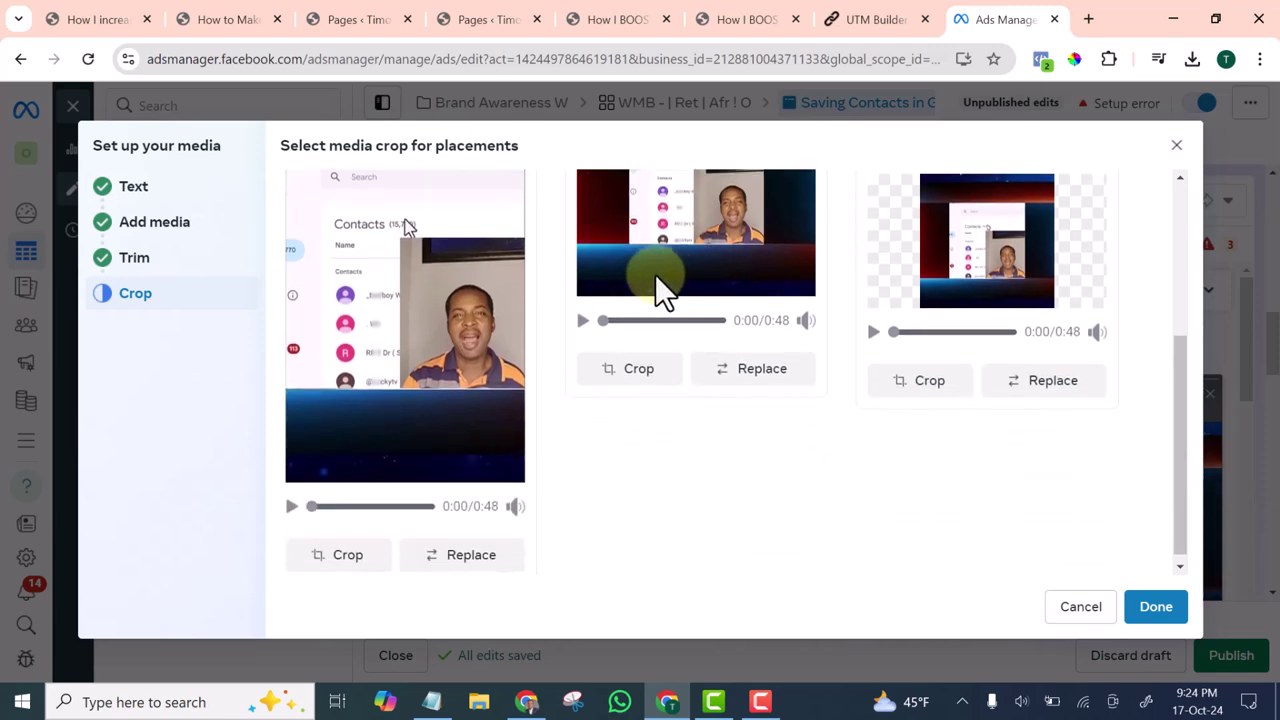
- Crop the feed and search results version to 1:1, tightening the frame around the contacts screen and the speaker
{"action": "left_click", "coordinate": [628, 370]}
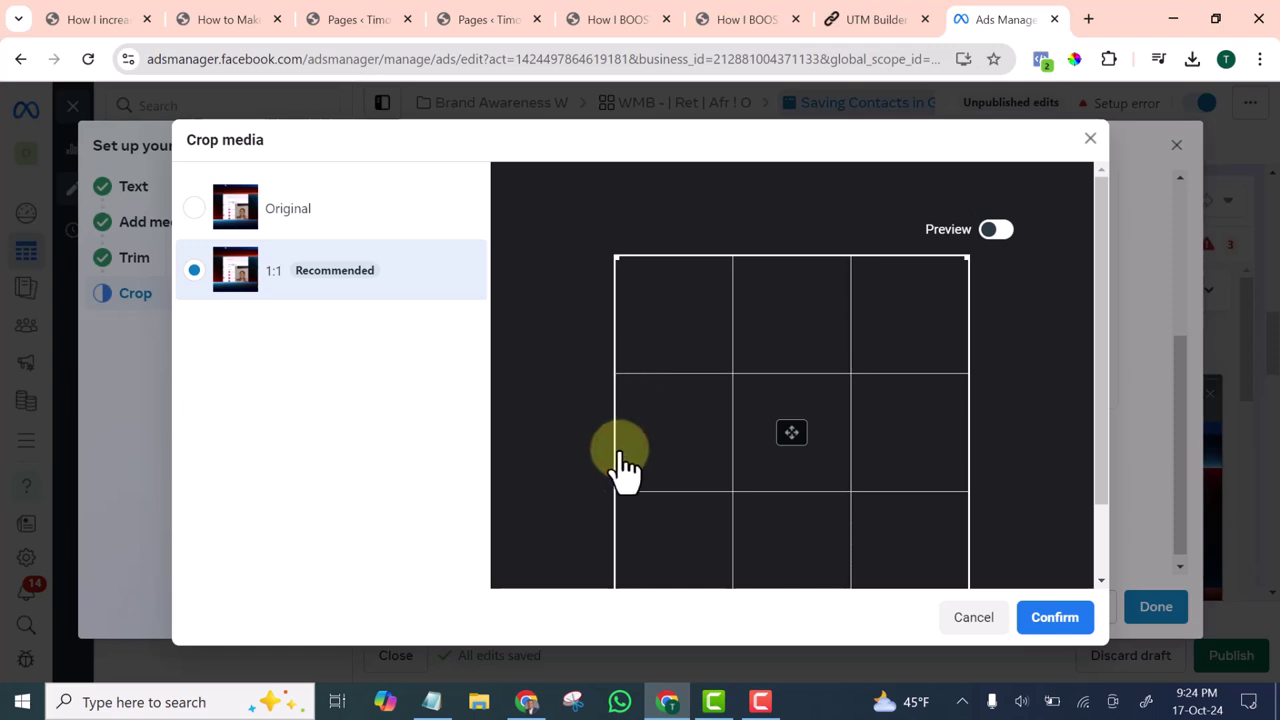
{"action": "left_click_drag", "start_coordinate": [616, 515], "coordinate": [694, 434]}
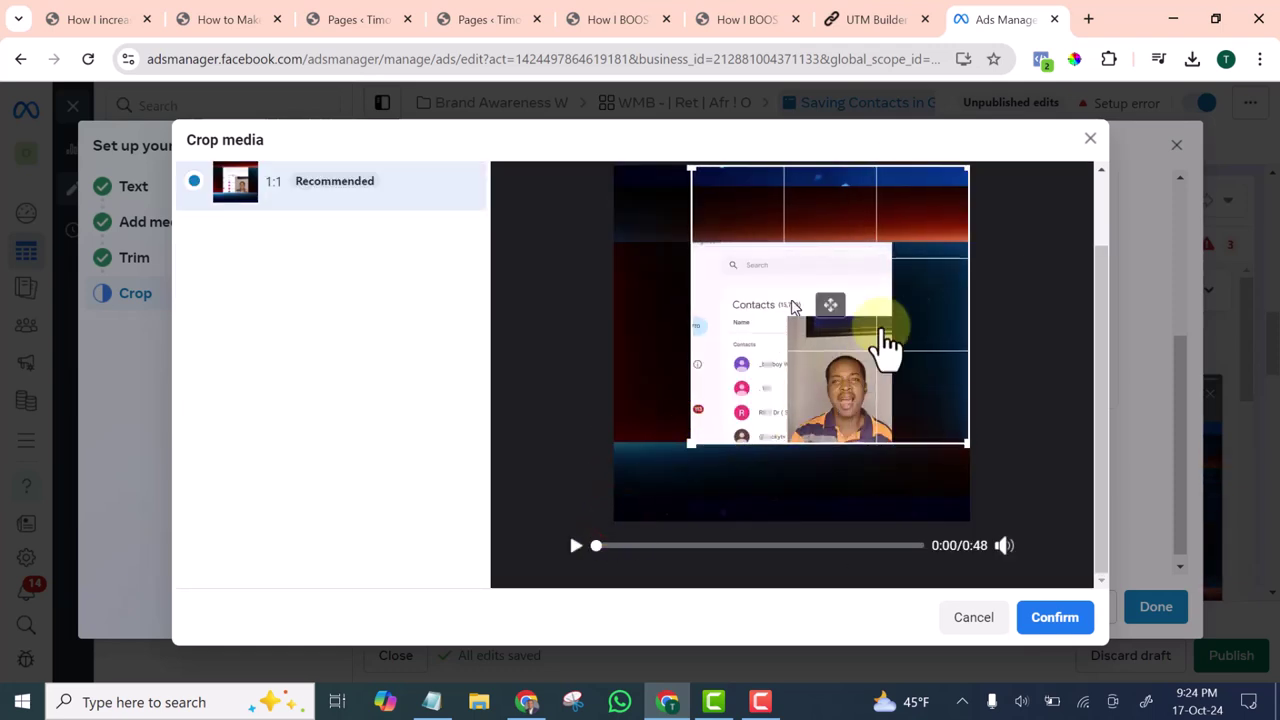
{"action": "left_click_drag", "start_coordinate": [966, 168], "coordinate": [893, 245]}
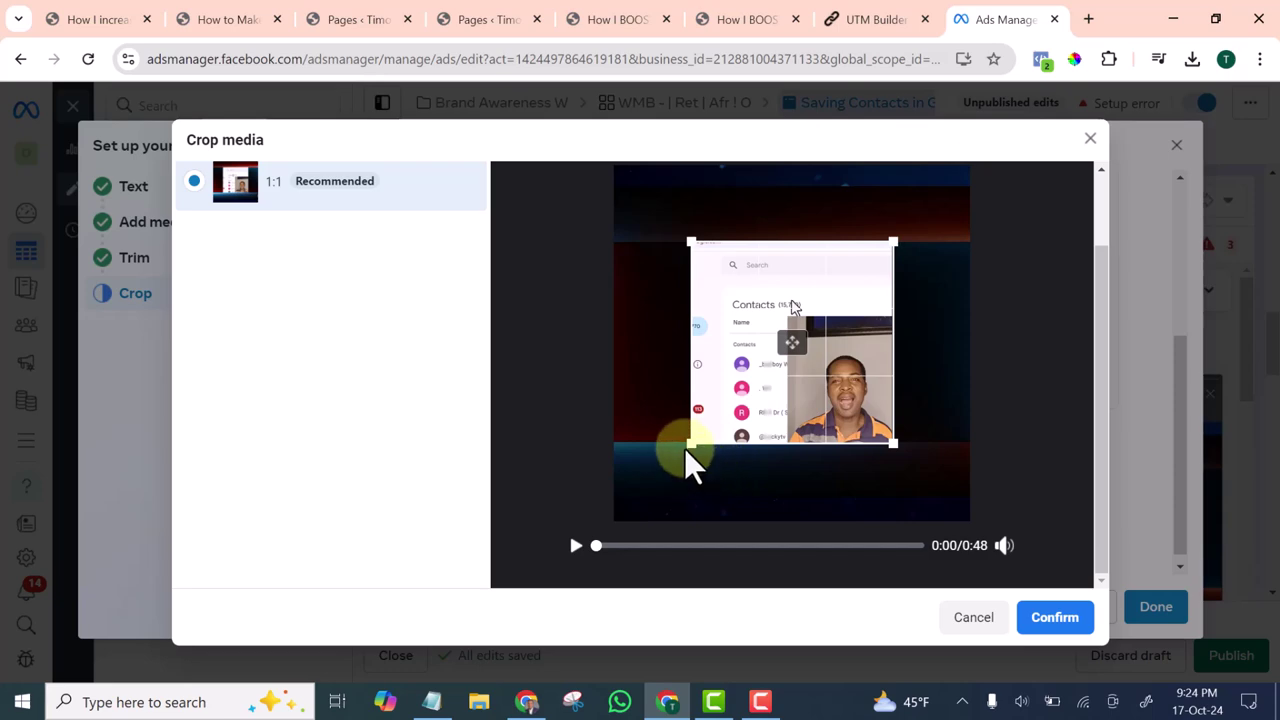
{"action": "left_click_drag", "start_coordinate": [690, 443], "coordinate": [692, 445]}
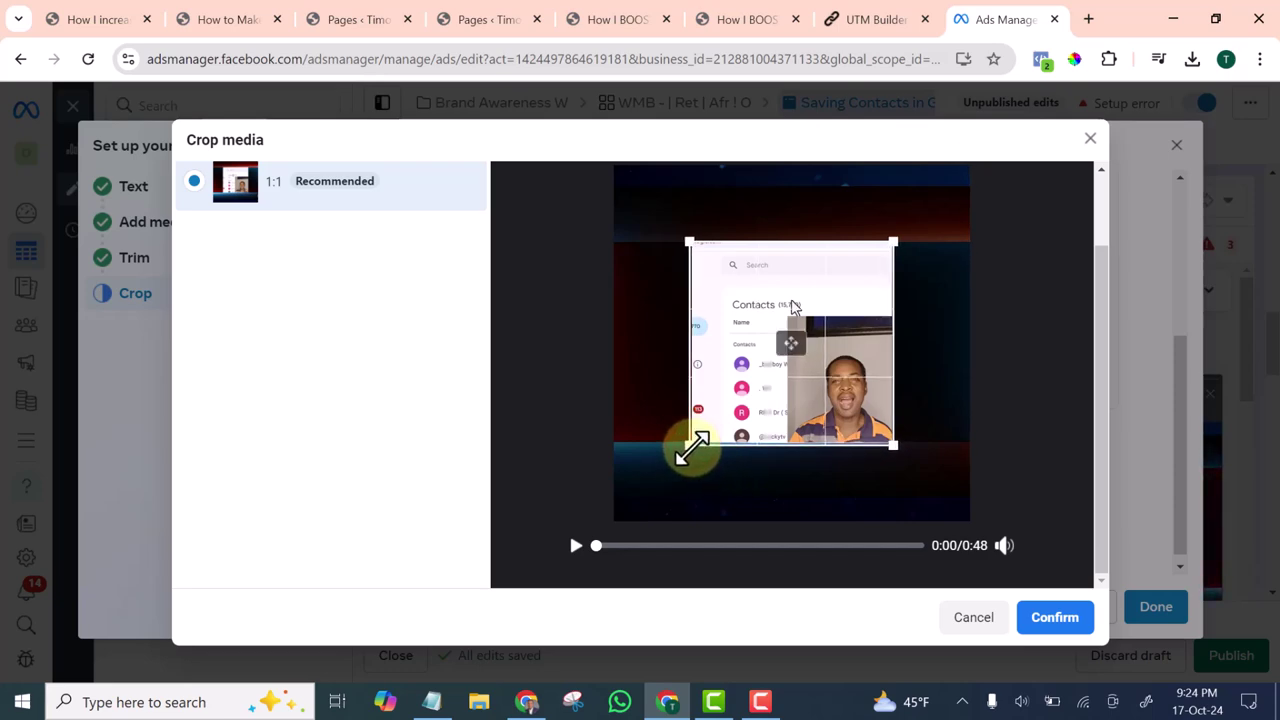
{"action": "left_click_drag", "start_coordinate": [887, 441], "coordinate": [894, 446]}
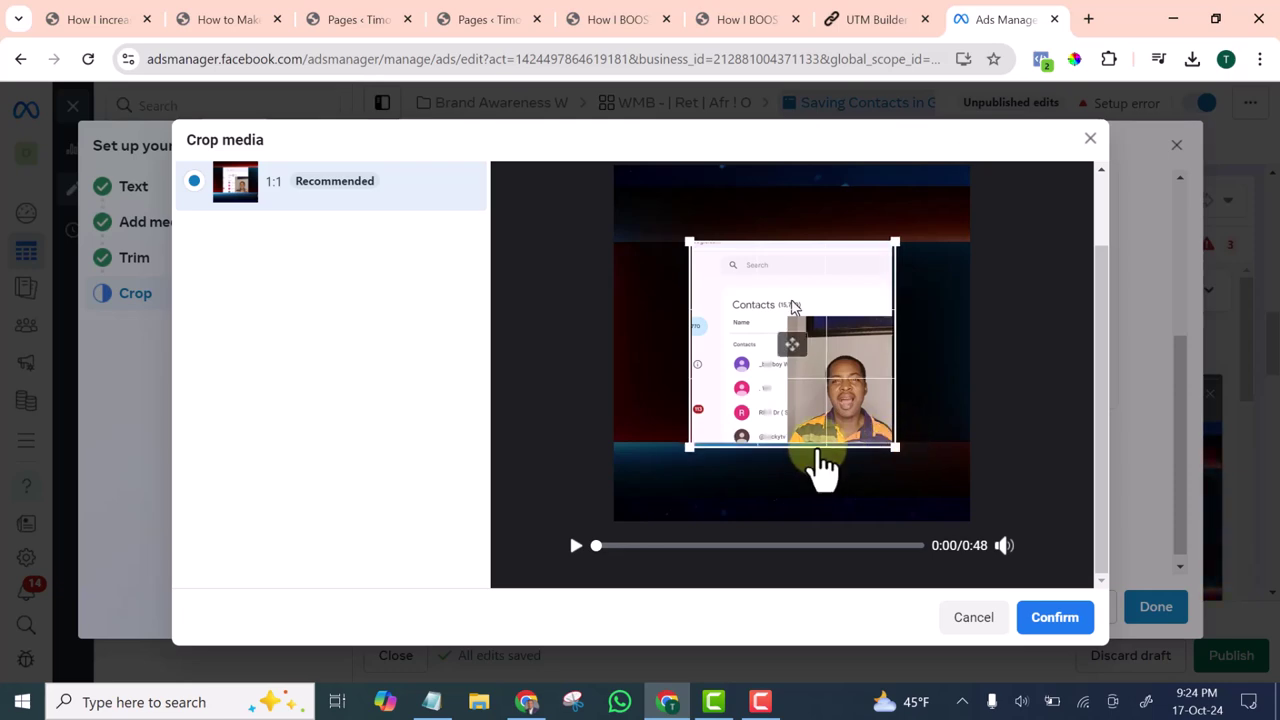
{"action": "left_click", "coordinate": [1048, 614]}
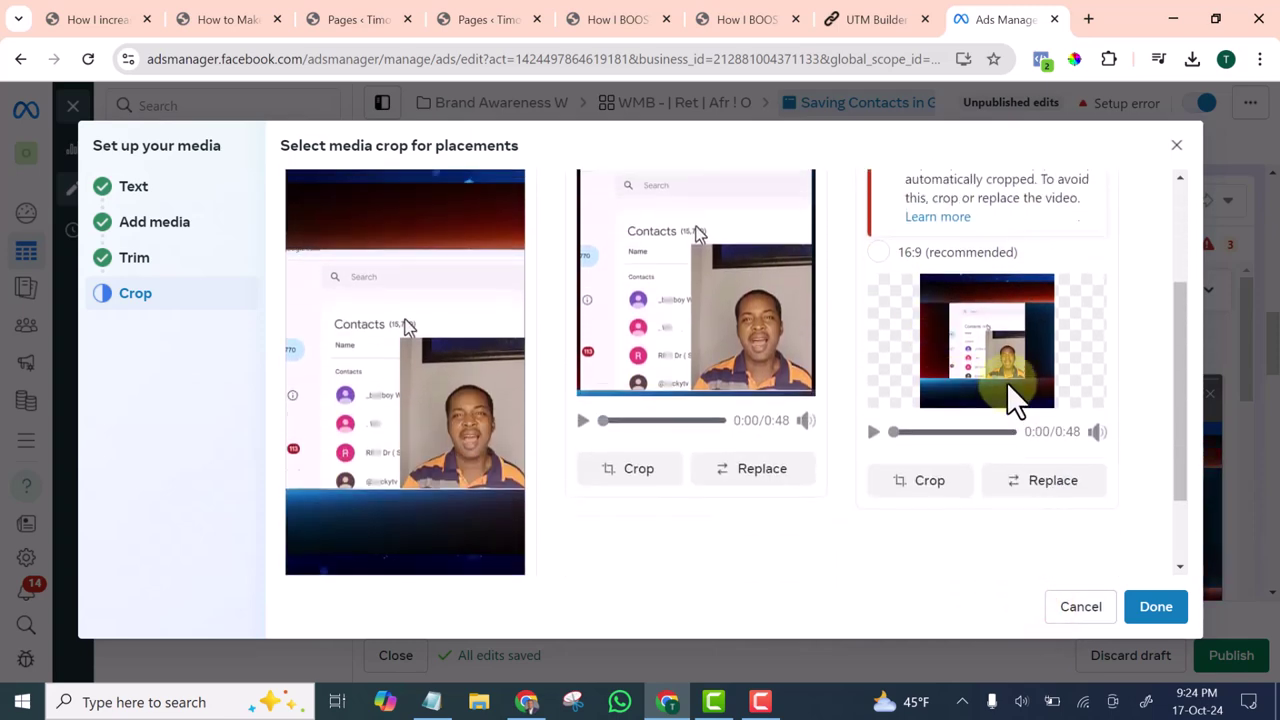
- Open the crop settings for the placement group with the recommended 16:9 ratio
{"action": "scroll", "coordinate": [997, 381], "scroll_direction": "up", "scroll_amount": 1}
{"action": "scroll", "coordinate": [950, 430], "scroll_direction": "down", "scroll_amount": 1}
{"action": "left_click", "coordinate": [936, 476]}
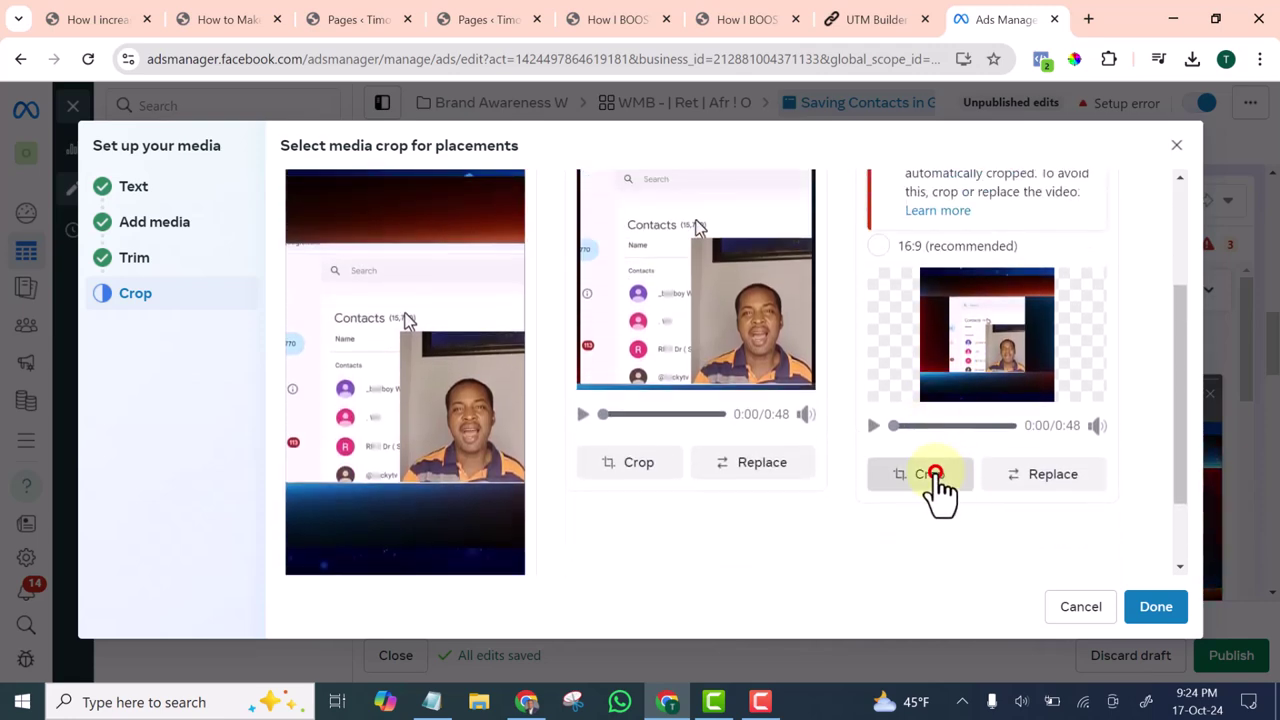